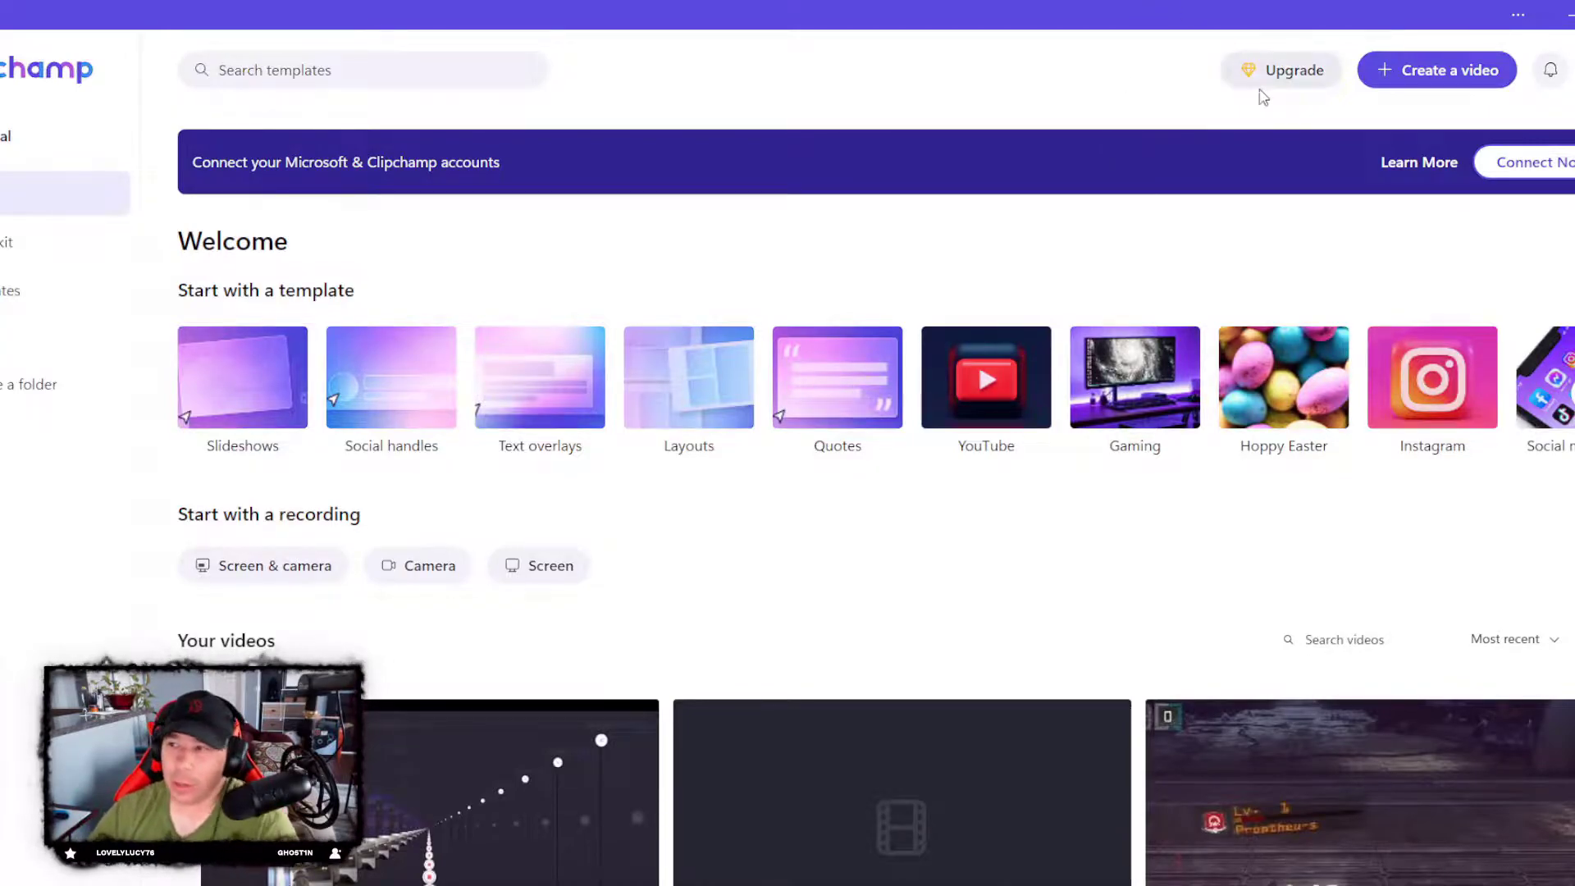
Step: Create a blank video and import the gameplay recording from the Desktop folder
{"action": "left_click", "coordinate": [1436, 71]}
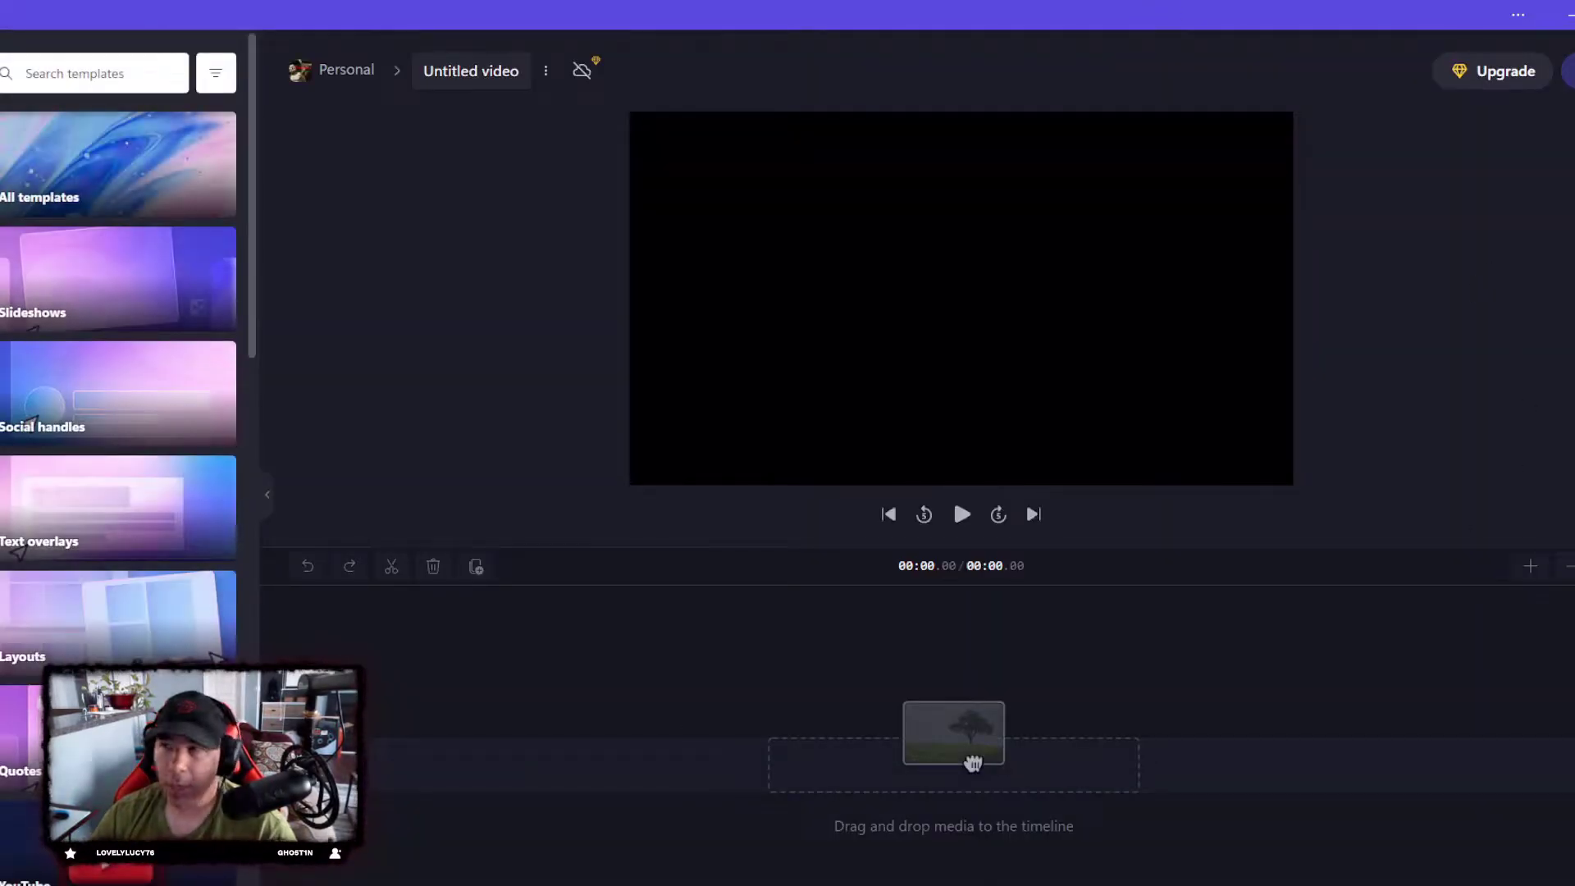
{"action": "left_click", "coordinate": [1, 232]}
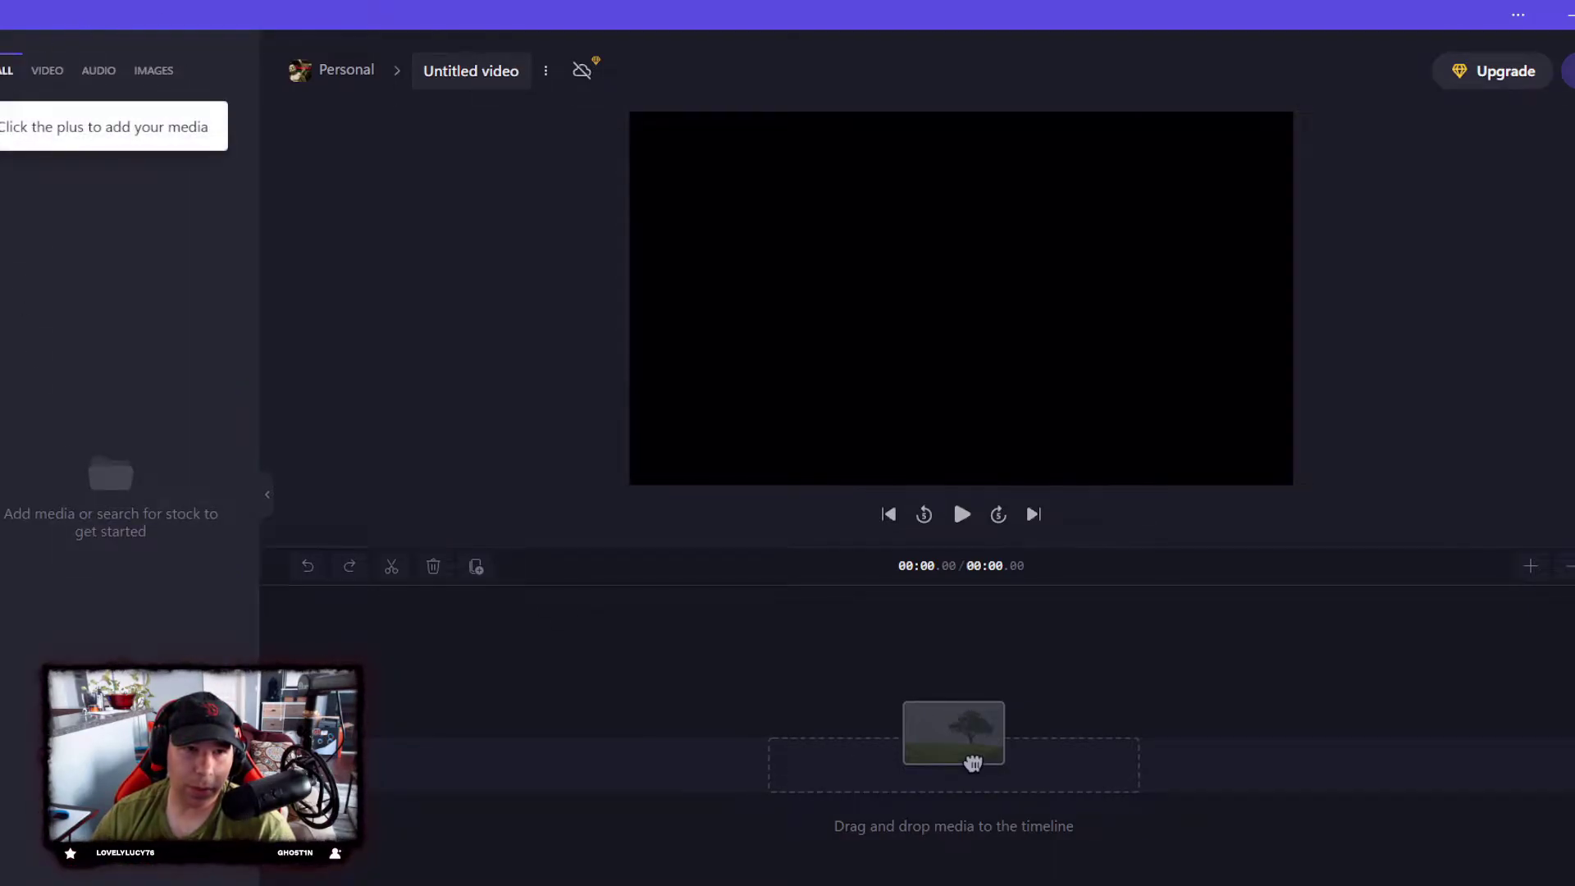
{"action": "left_click", "coordinate": [6, 126]}
{"action": "left_click", "coordinate": [251, 291]}
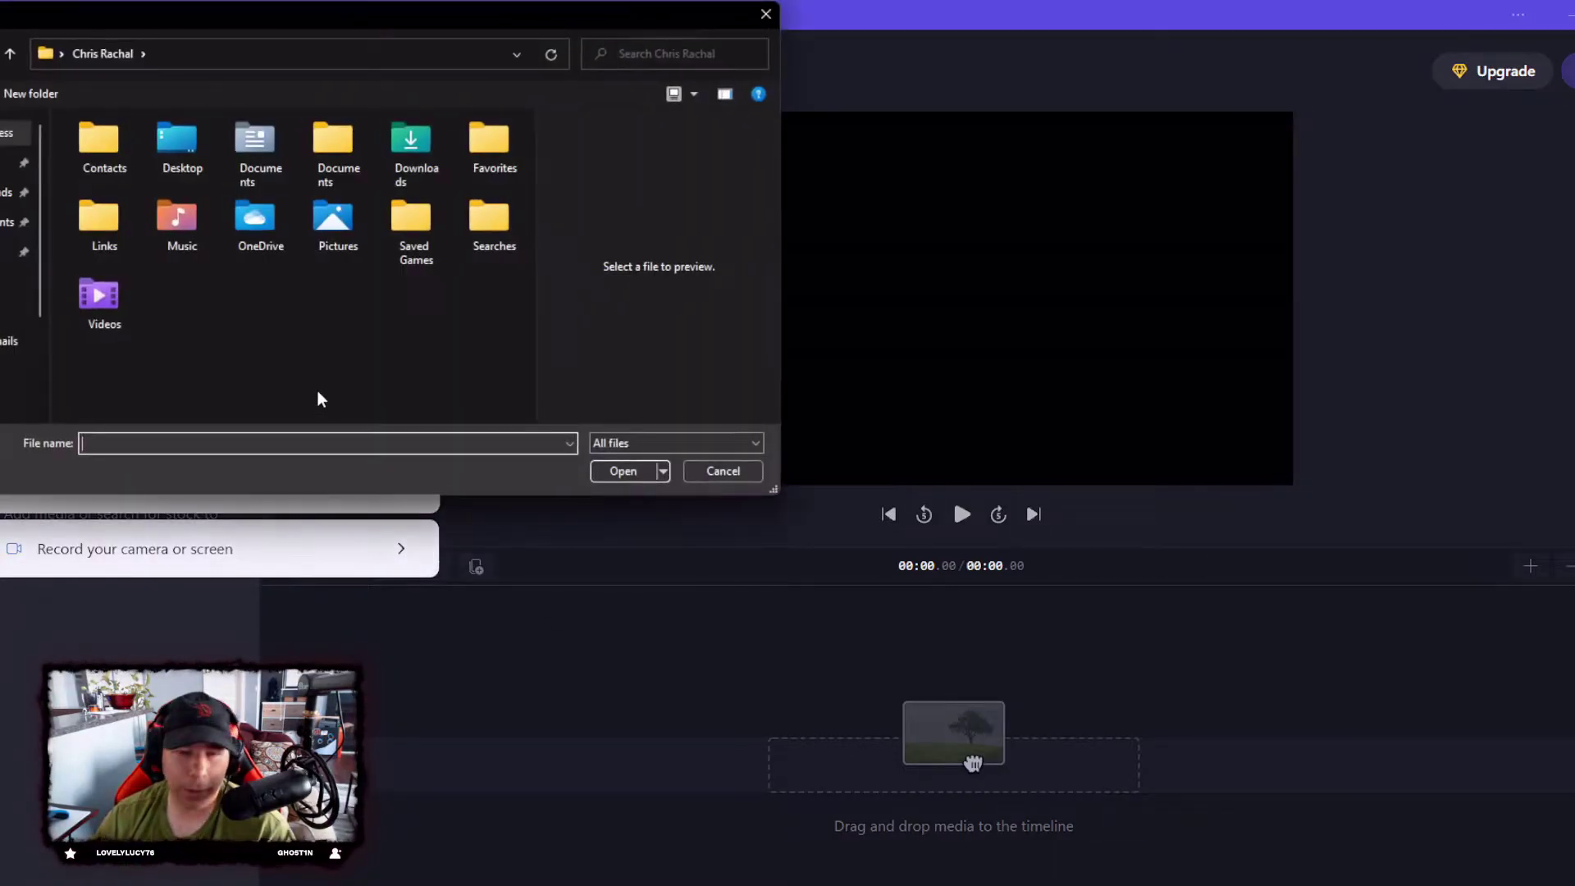
{"action": "left_click", "coordinate": [6, 193]}
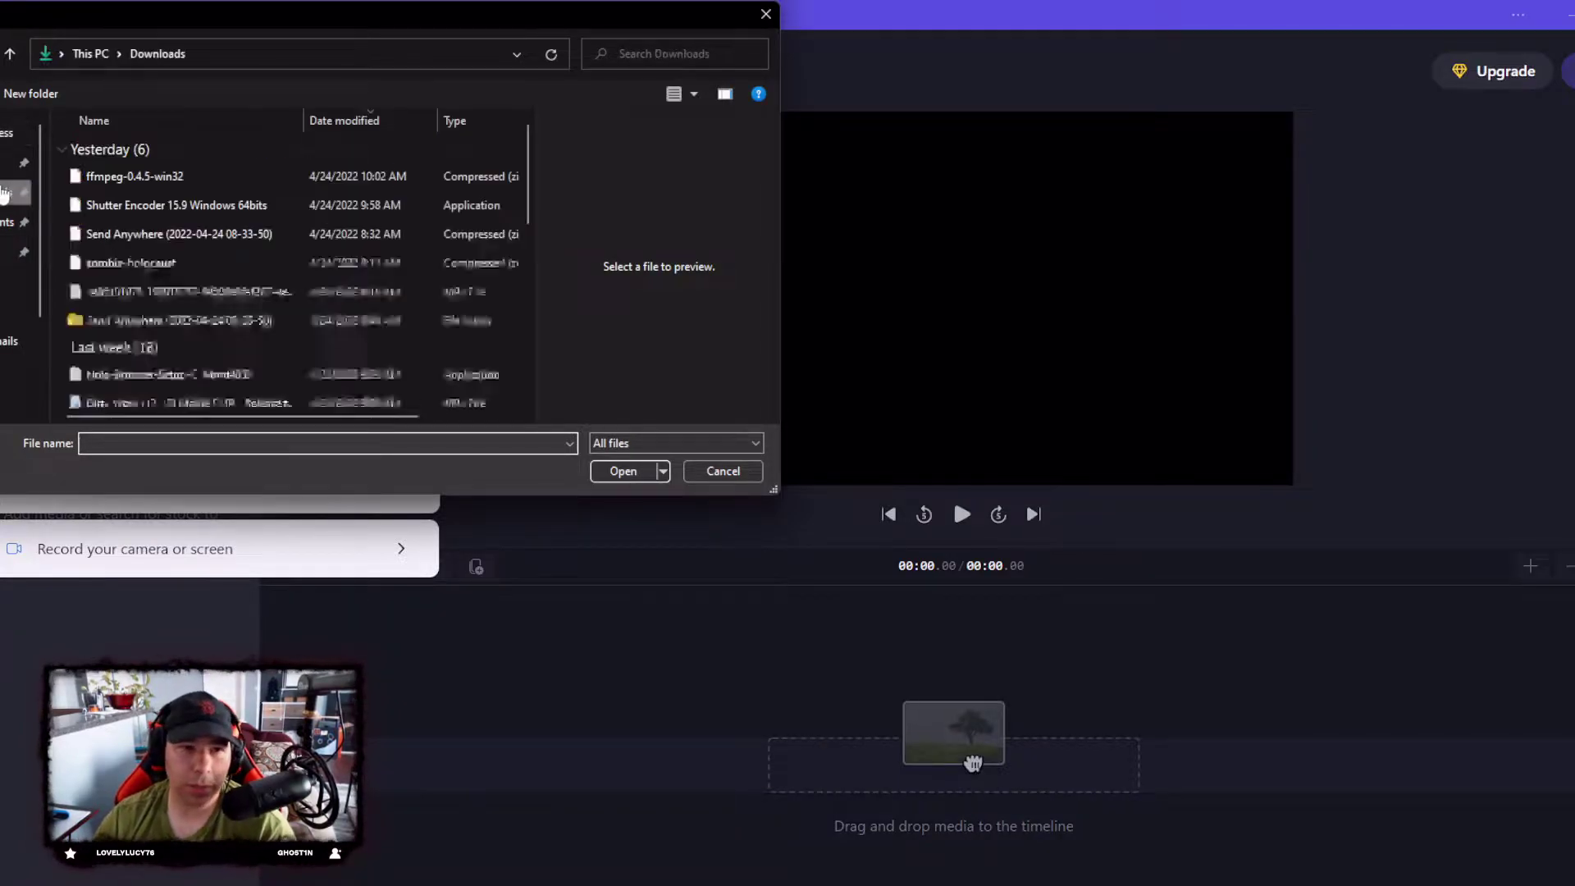
{"action": "left_click", "coordinate": [27, 162]}
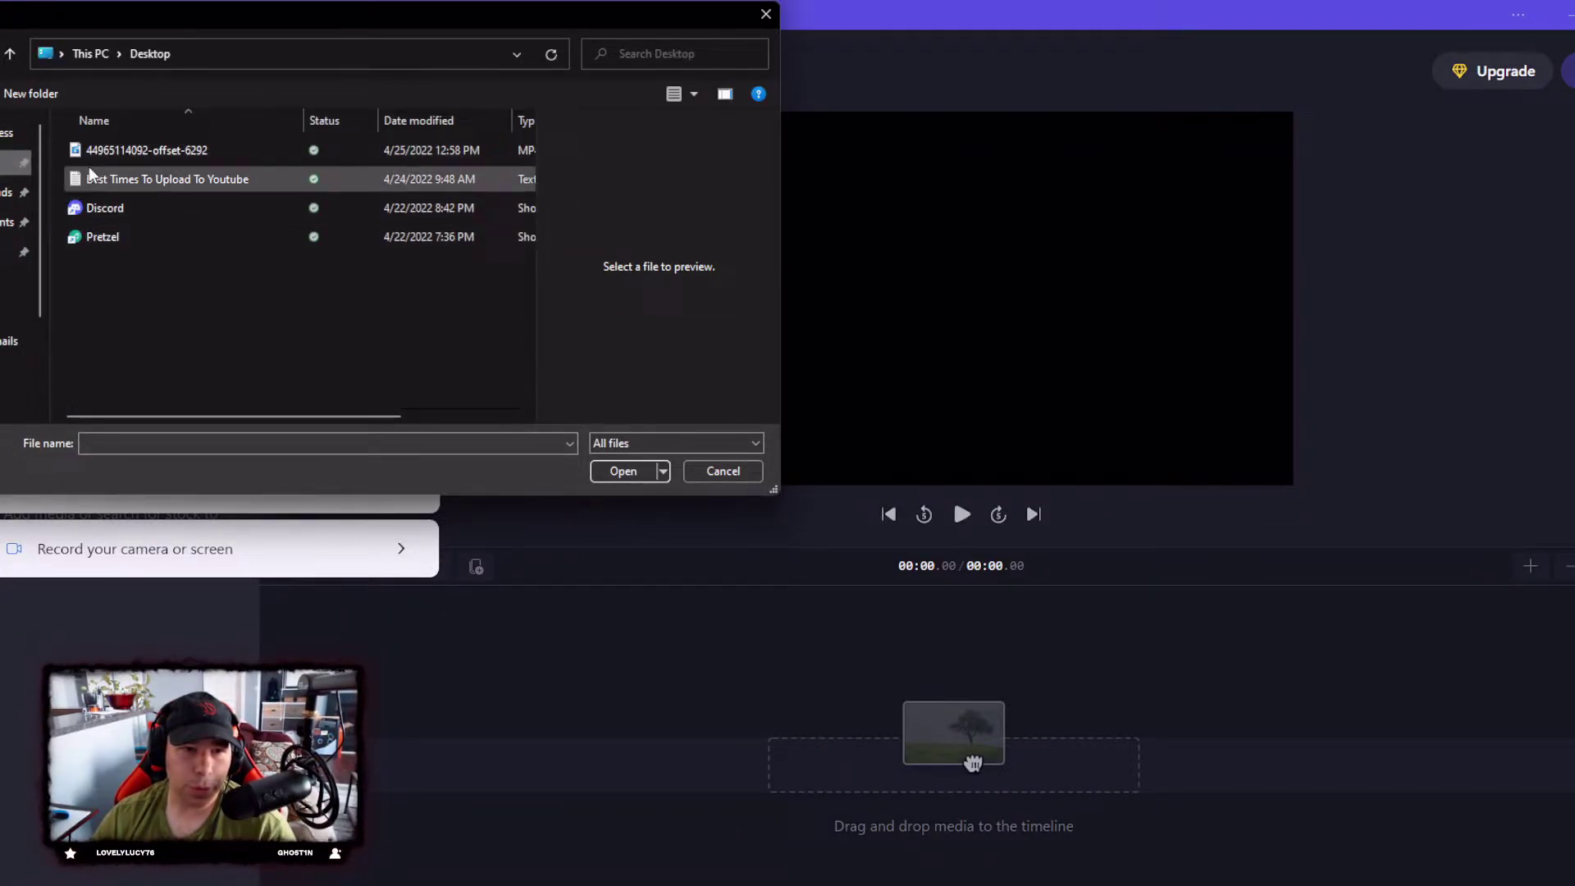
{"action": "double_click", "coordinate": [130, 150]}
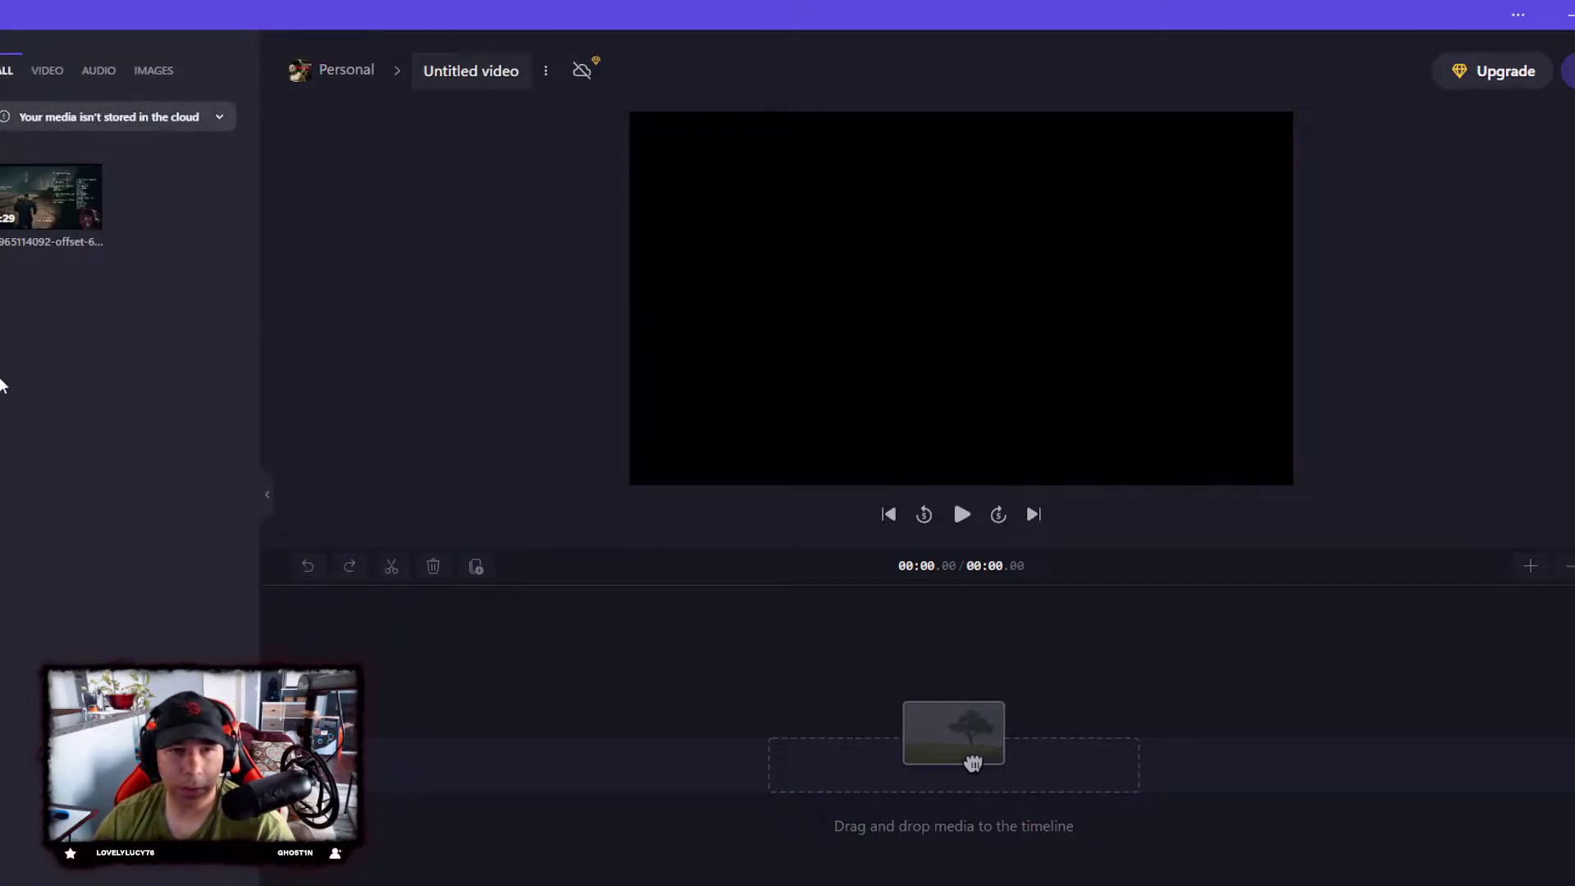
{"action": "mouse_move", "coordinate": [51, 201]}
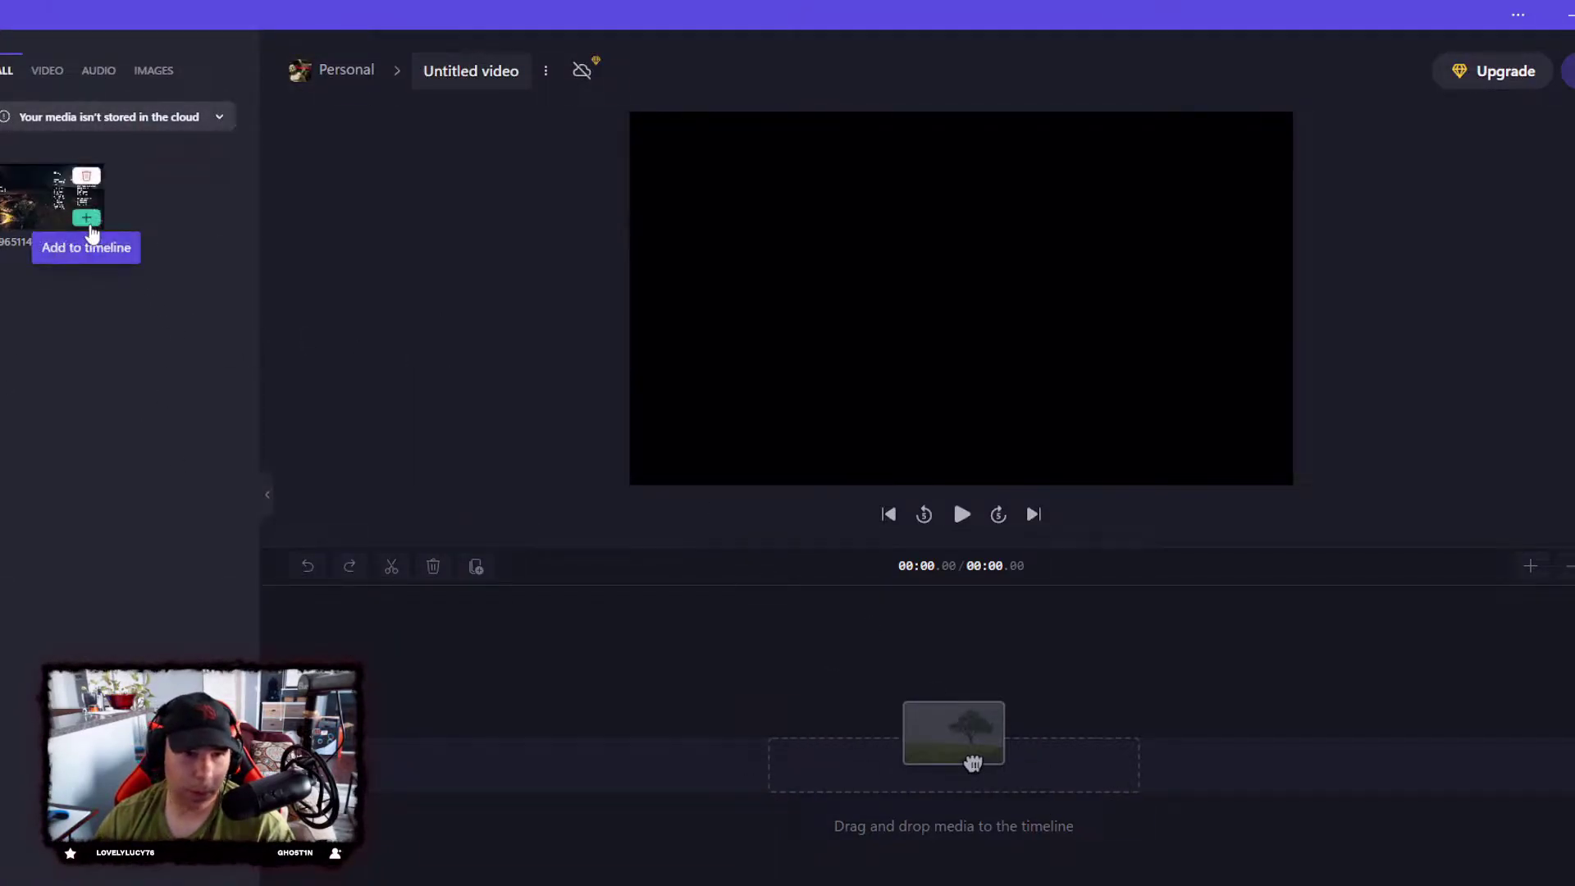
Step: Add the gameplay clip to the timeline and stack two duplicates on separate tracks
{"action": "left_click", "coordinate": [89, 223]}
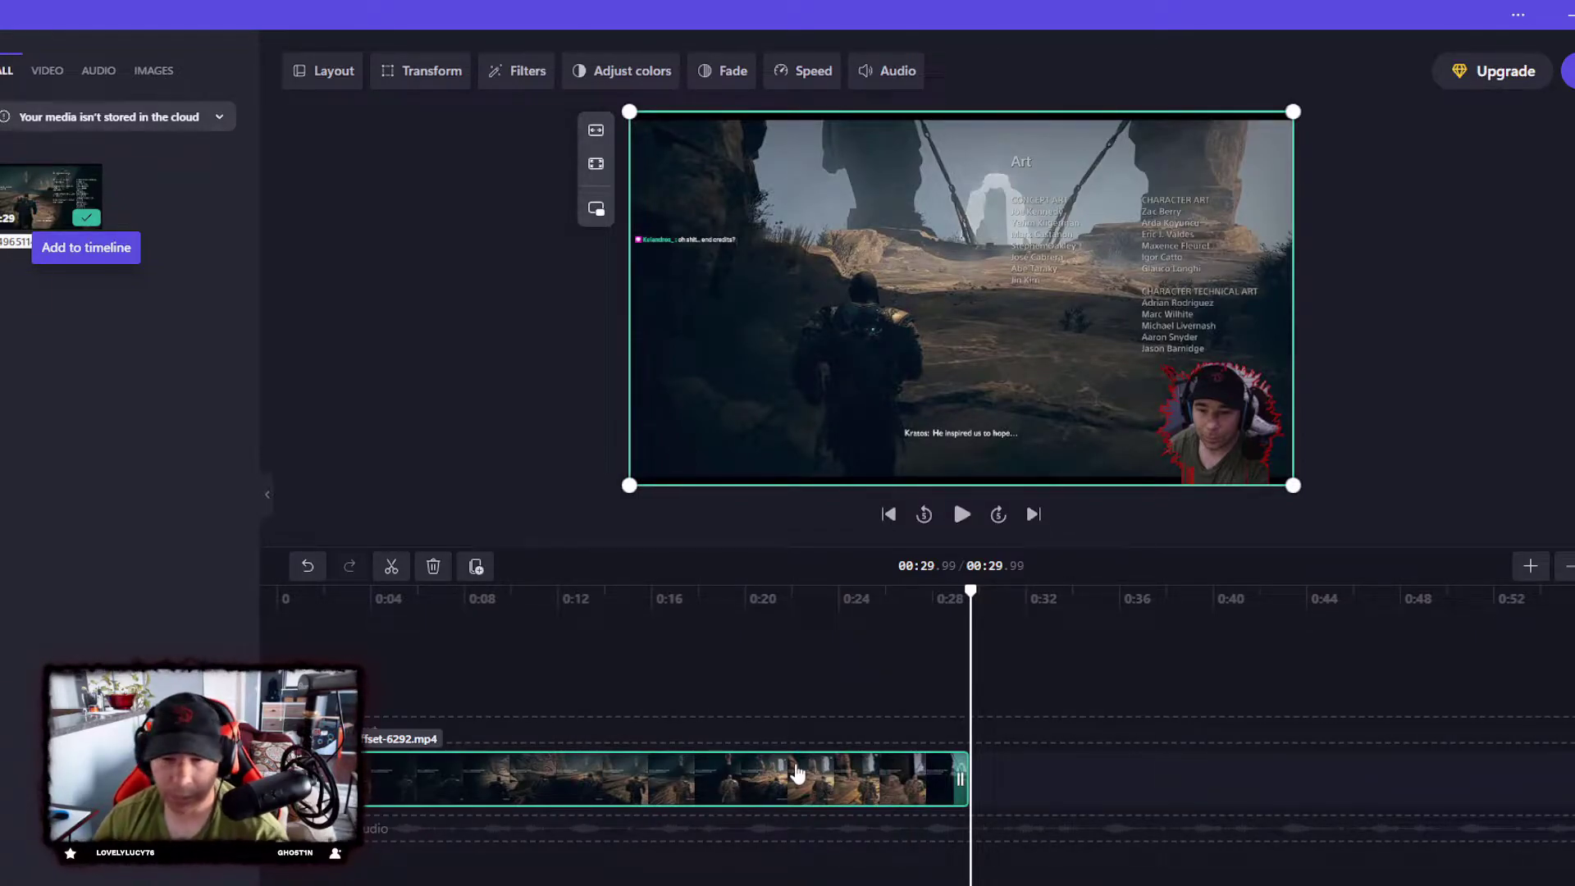
{"action": "left_click", "coordinate": [476, 569]}
{"action": "left_click_drag", "start_coordinate": [1086, 796], "coordinate": [556, 739]}
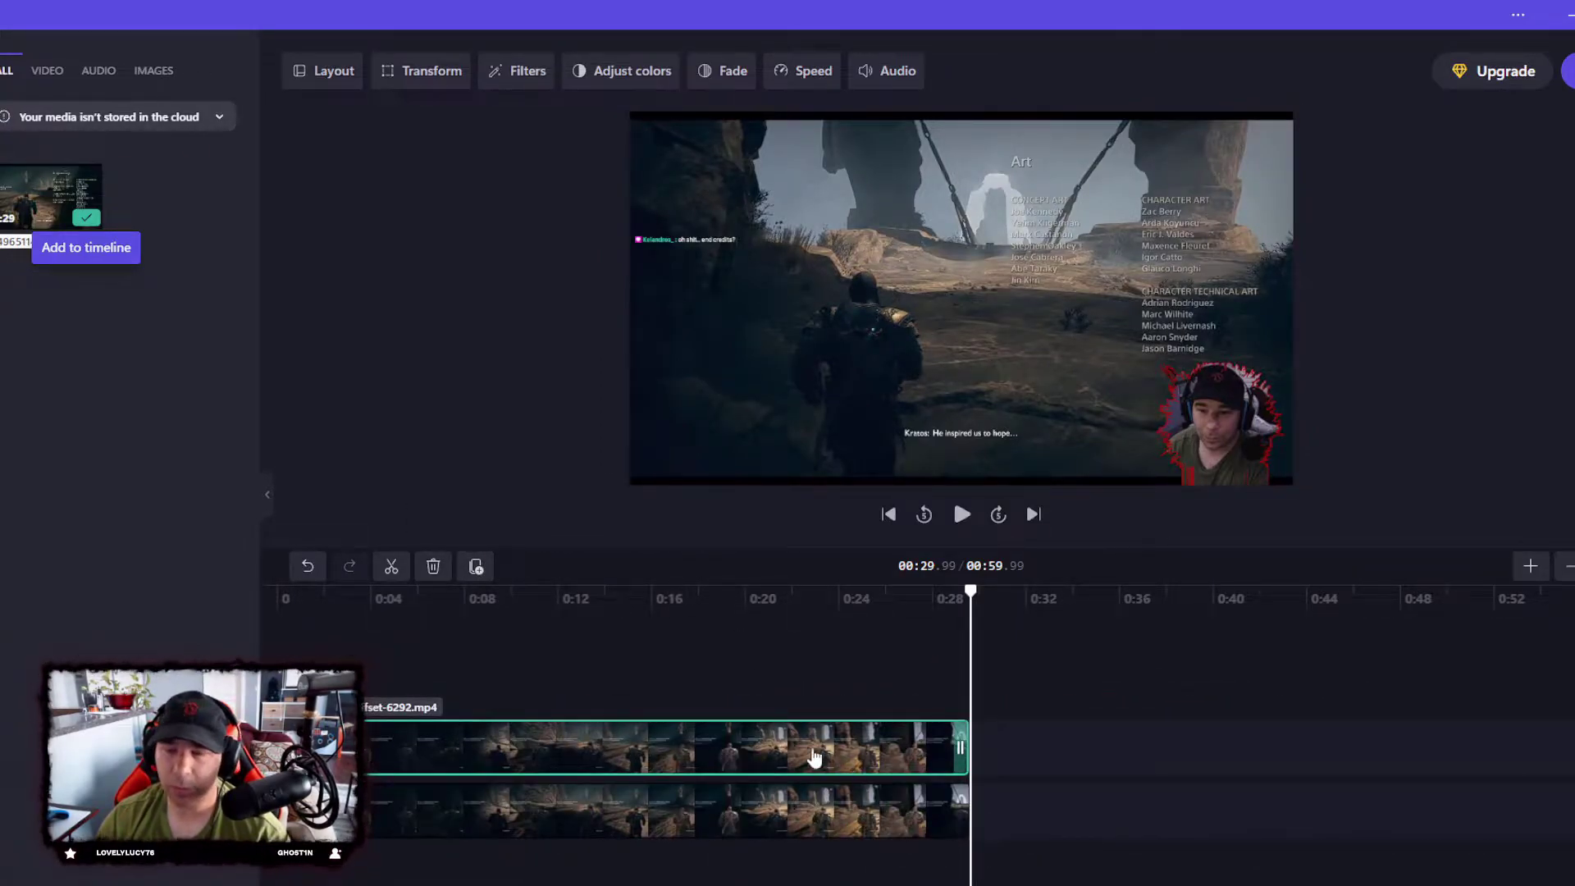
{"action": "left_click", "coordinate": [476, 566]}
{"action": "mouse_move", "coordinate": [1062, 750]}
{"action": "left_mouse_down"}
{"action": "mouse_move", "coordinate": [877, 654]}
{"action": "mouse_move", "coordinate": [364, 680]}
{"action": "mouse_move", "coordinate": [376, 692]}
{"action": "left_mouse_up"}
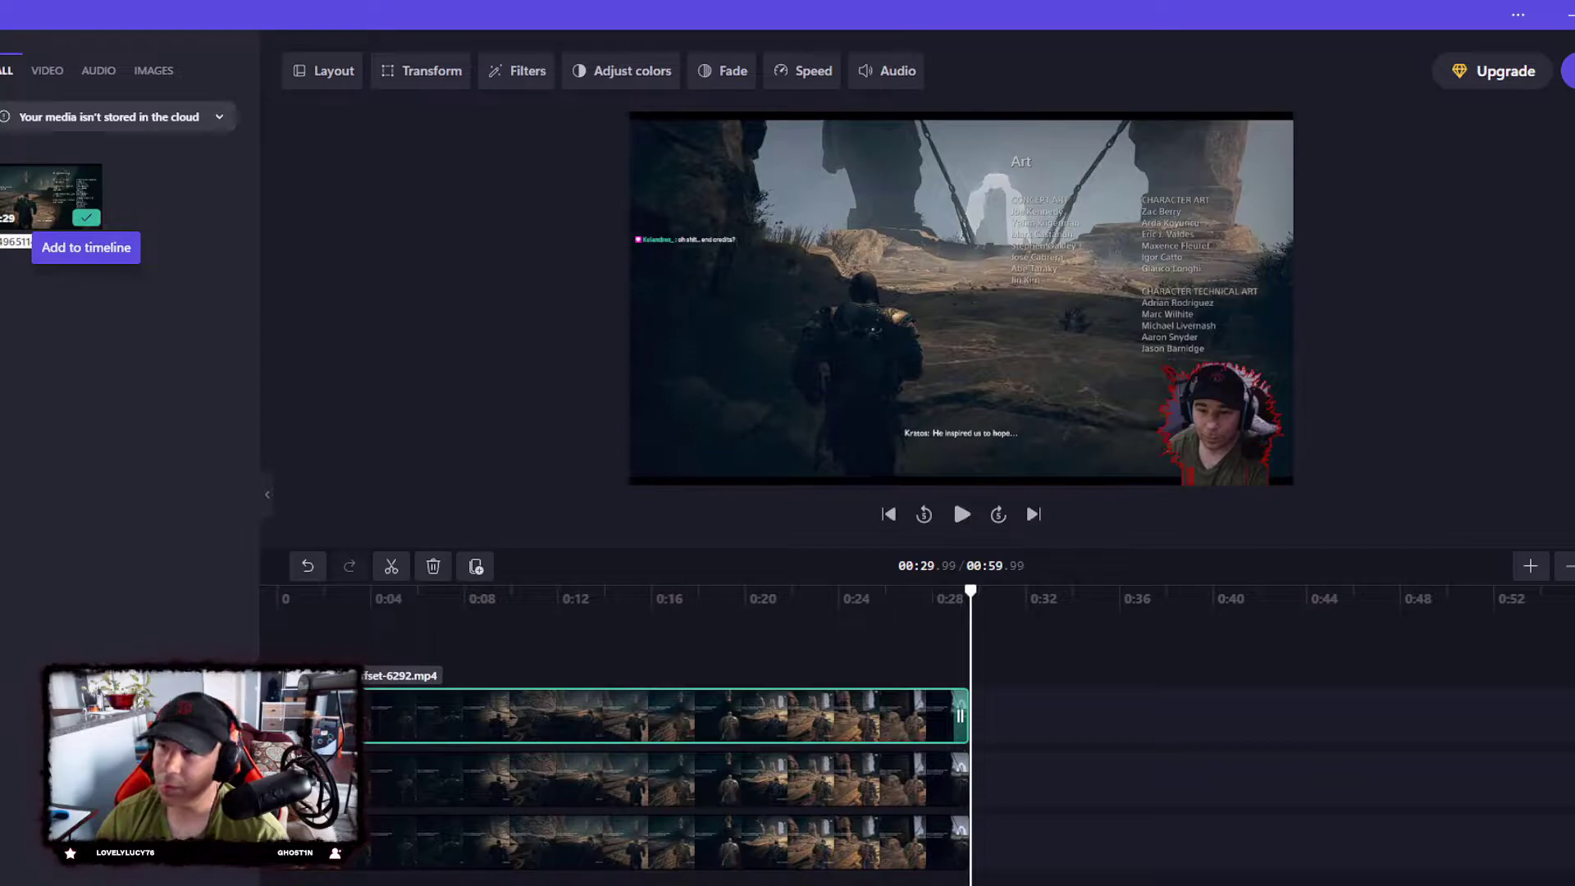
Step: Switch to a 9:16 frame and make the bottom-track clip a full-frame blurred background
{"action": "left_click", "coordinate": [1563, 160]}
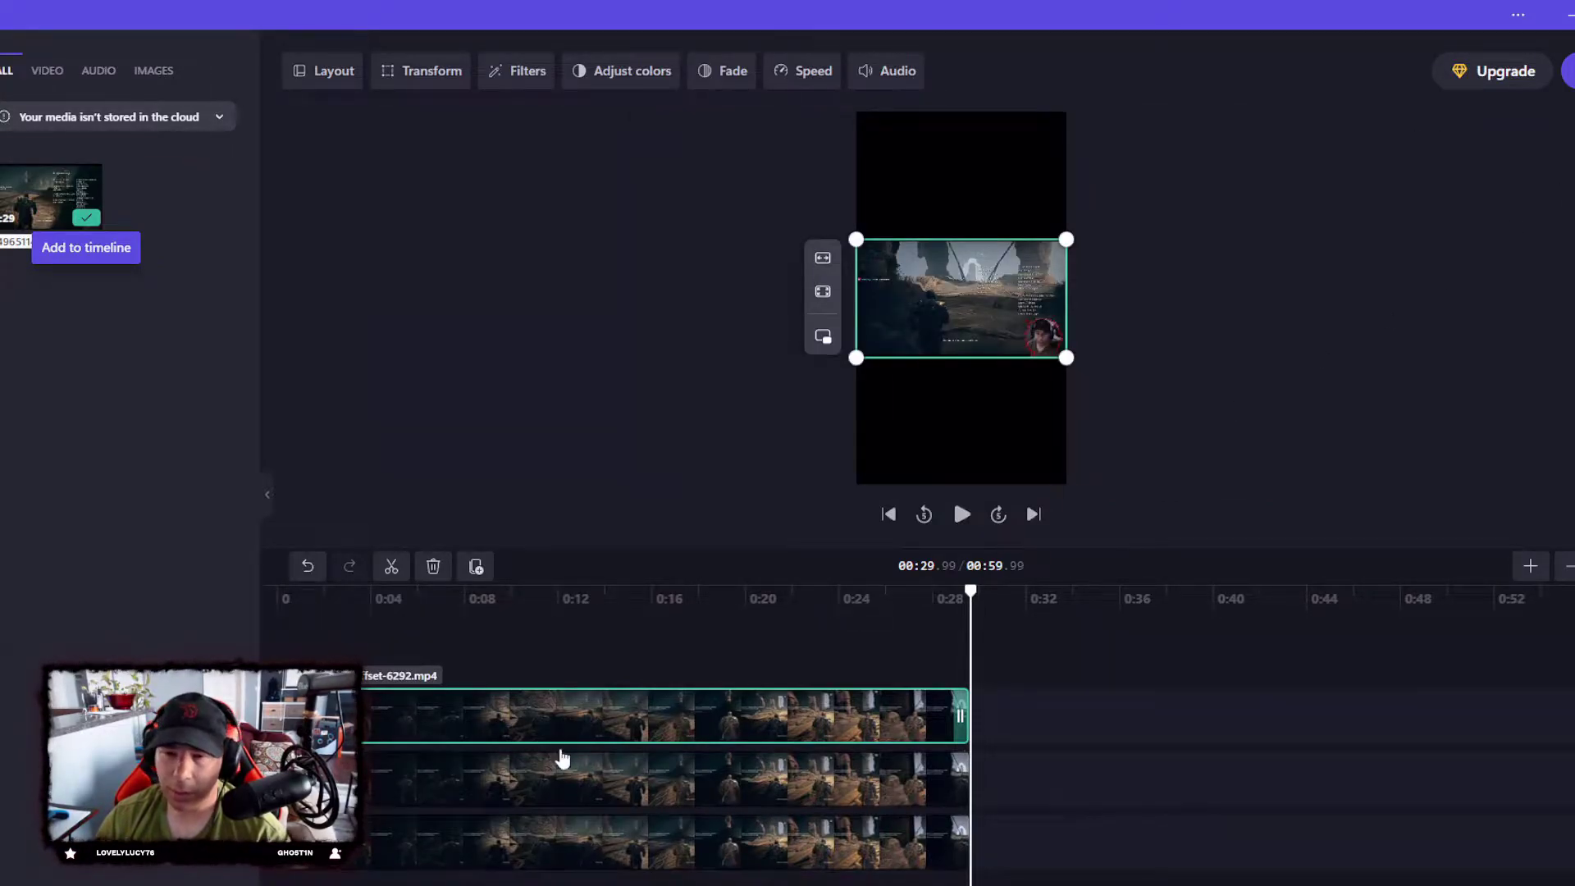
{"action": "left_click", "coordinate": [521, 849]}
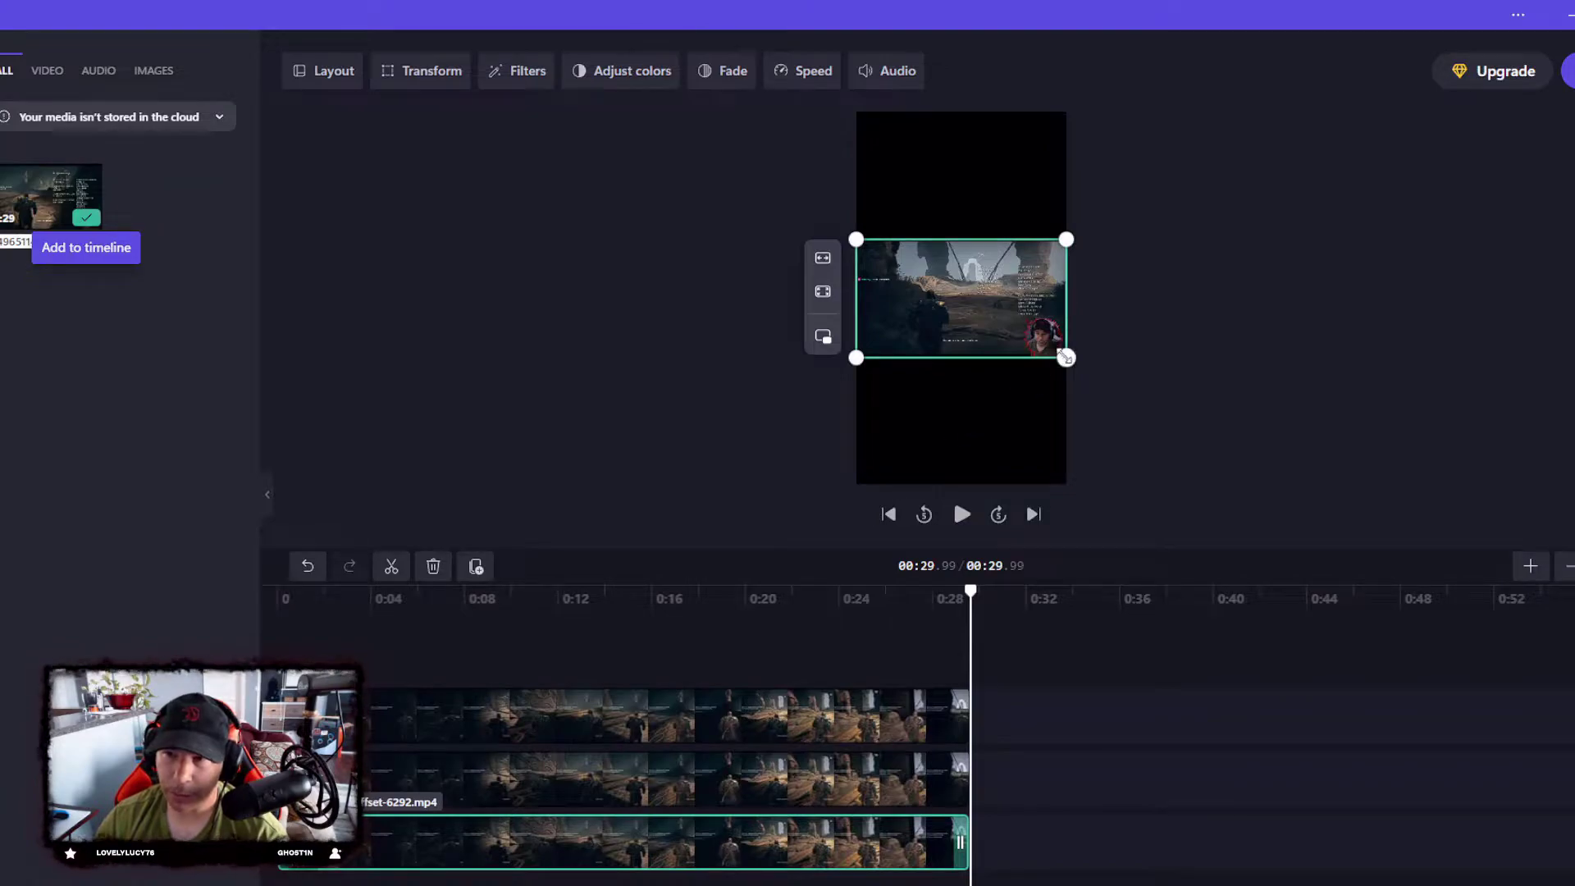
{"action": "left_click_drag", "start_coordinate": [1066, 357], "coordinate": [1038, 347]}
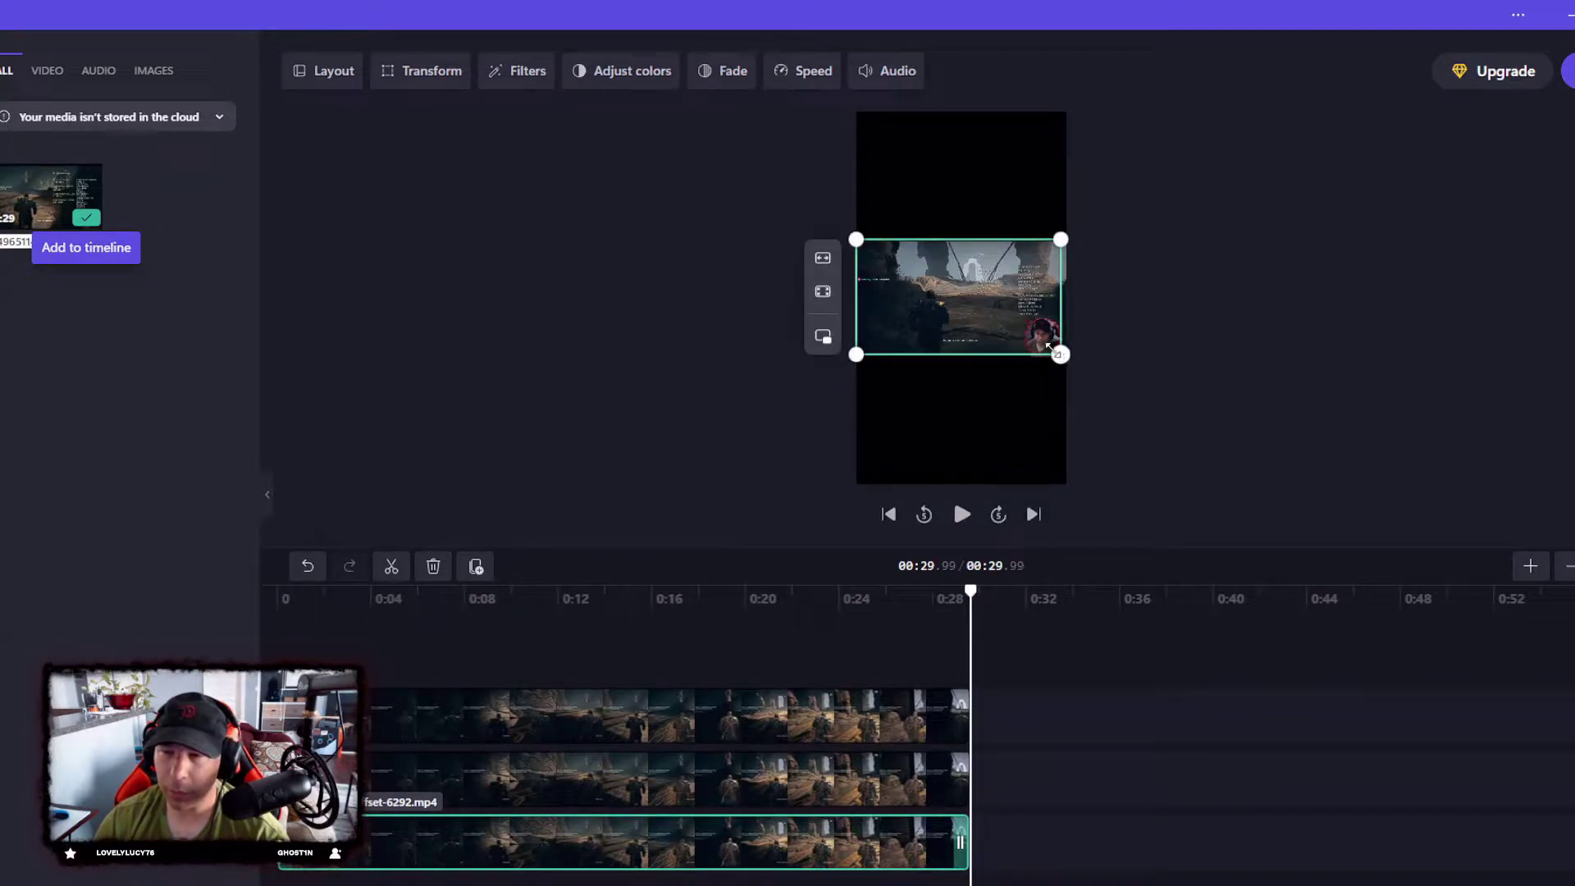
{"action": "left_click", "coordinate": [822, 292]}
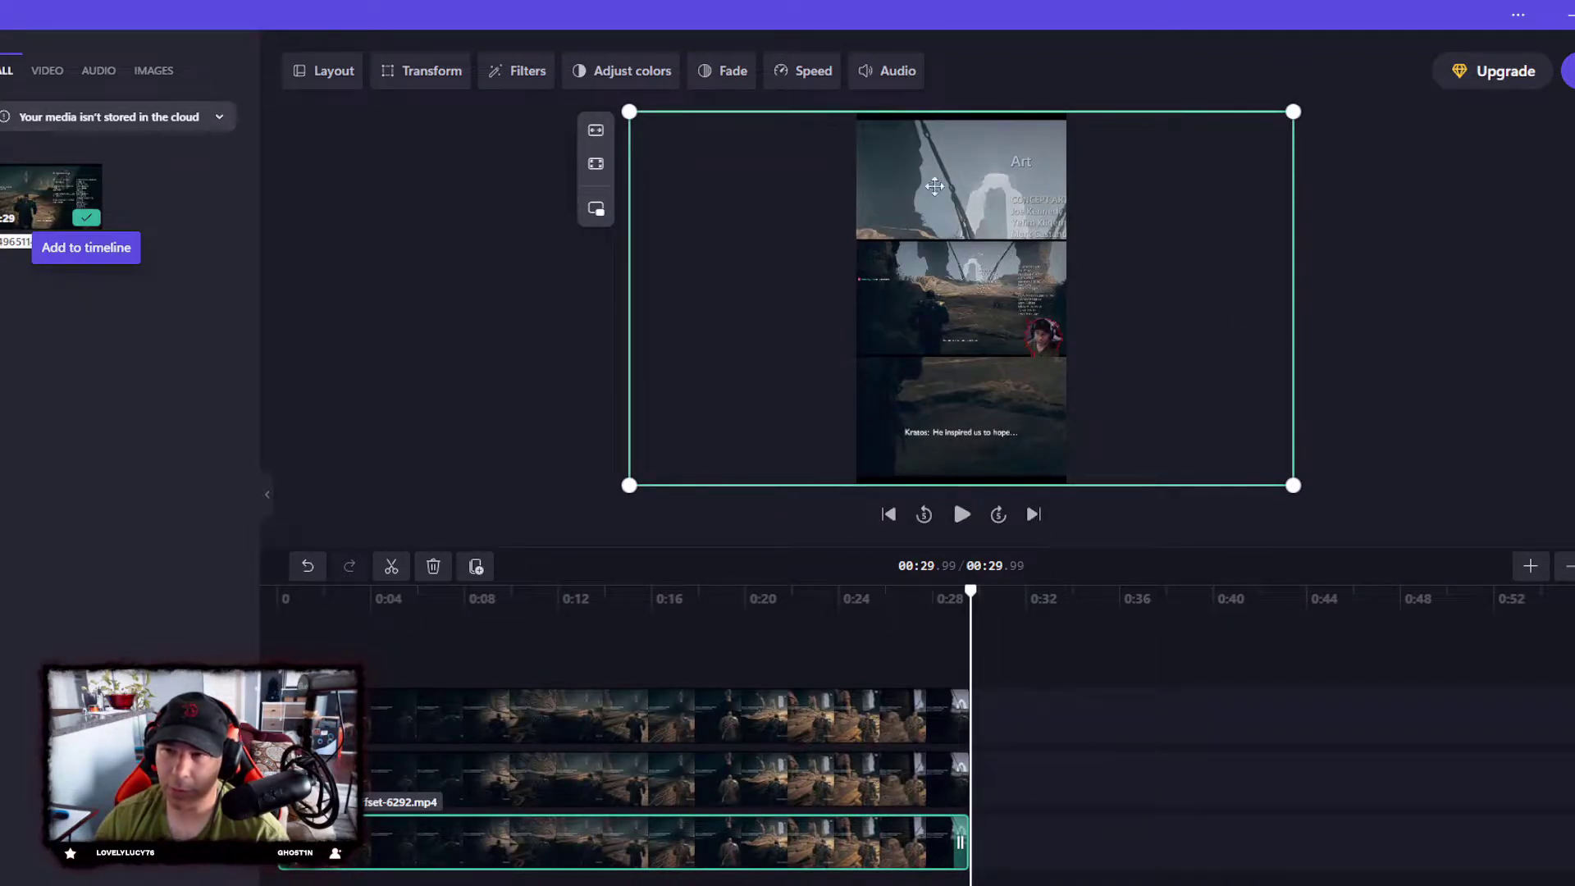
{"action": "left_click", "coordinate": [514, 76]}
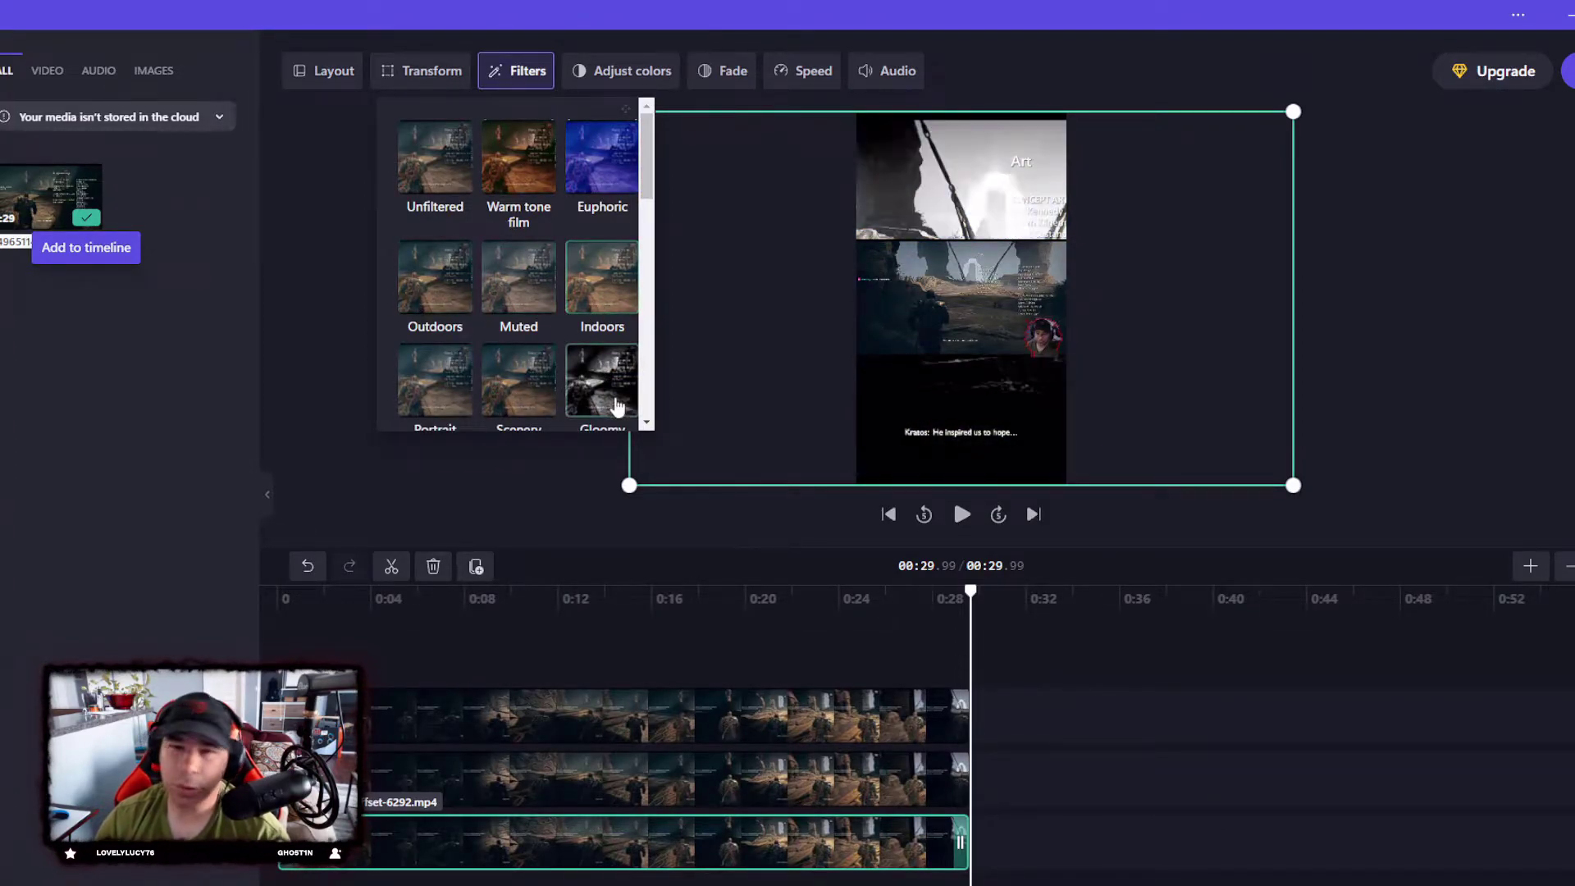
{"action": "scroll", "coordinate": [597, 394], "scroll_direction": "down", "scroll_amount": 1}
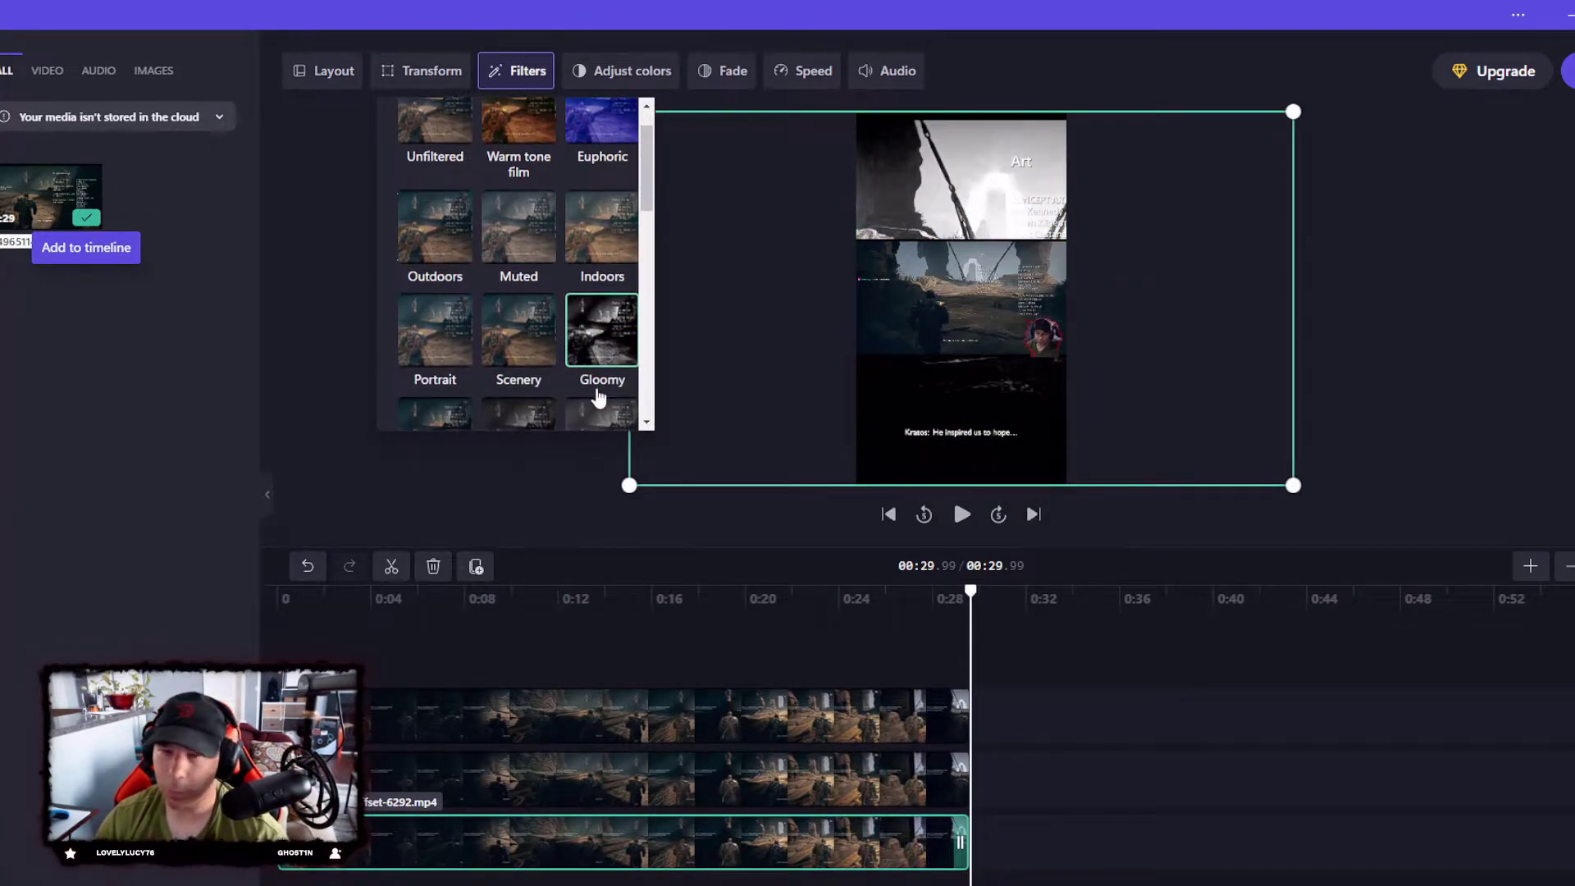
{"action": "scroll", "coordinate": [591, 392], "scroll_direction": "down", "scroll_amount": 1}
{"action": "scroll", "coordinate": [585, 388], "scroll_direction": "down", "scroll_amount": 1}
{"action": "scroll", "coordinate": [579, 383], "scroll_direction": "down", "scroll_amount": 1}
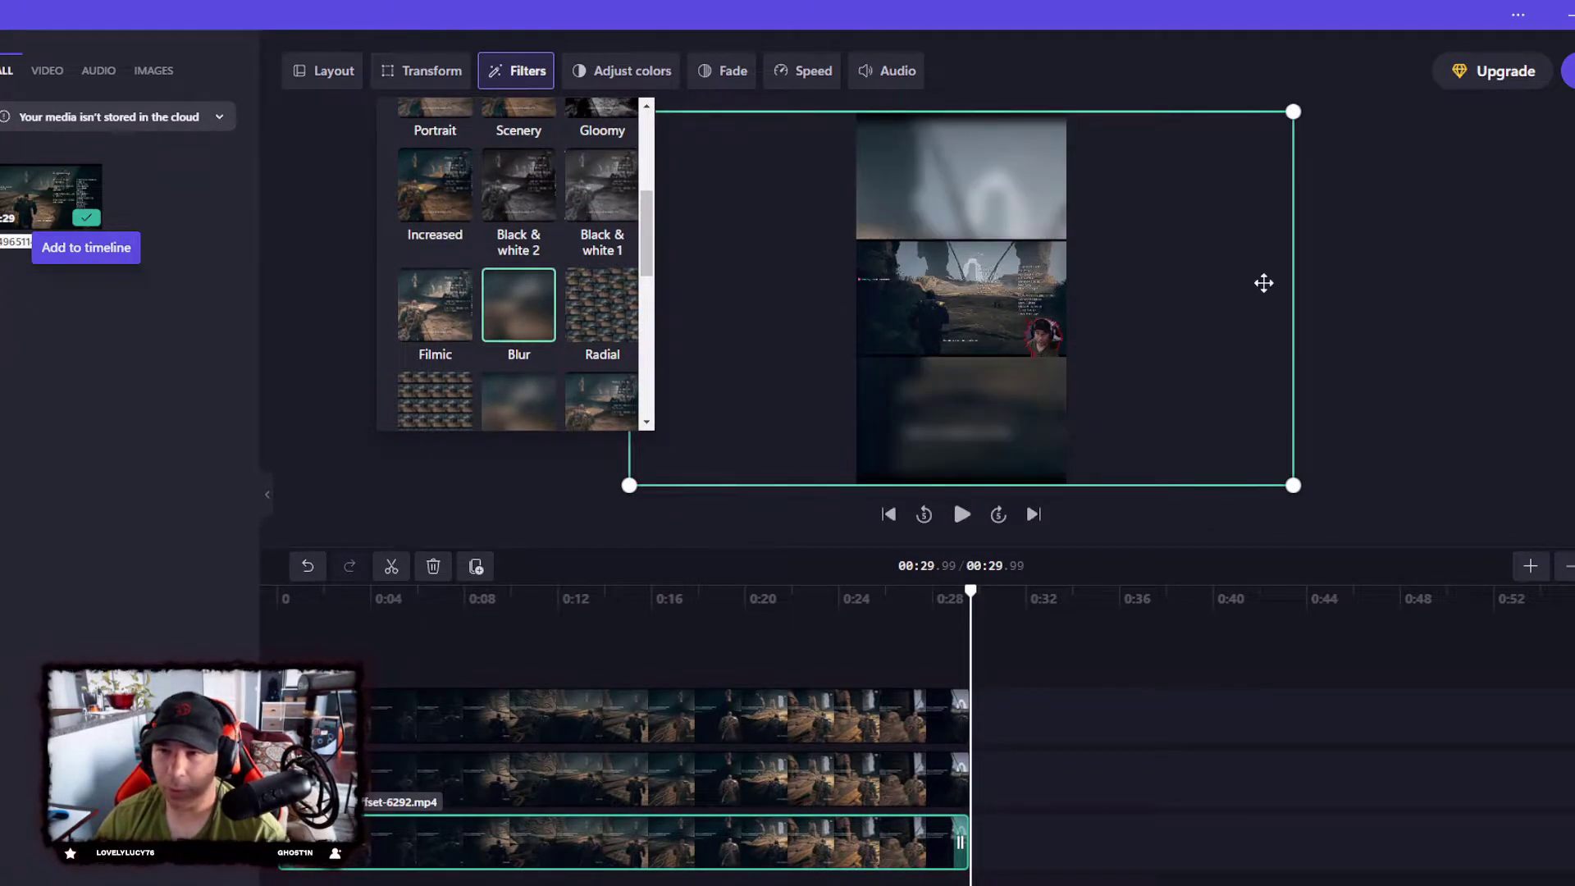
{"action": "left_click", "coordinate": [1452, 350]}
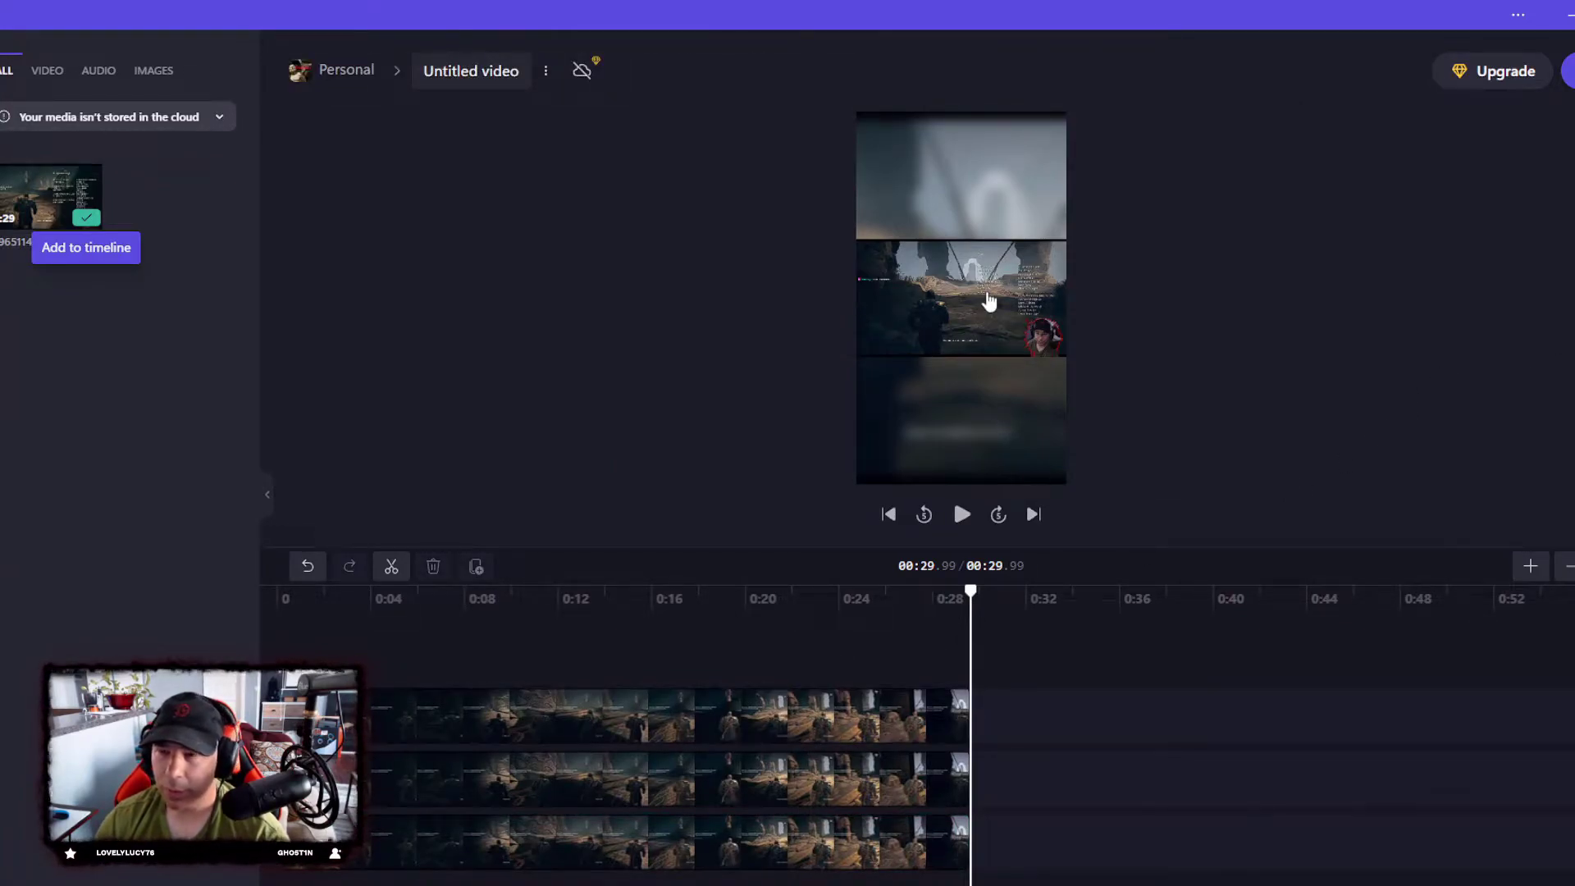
Step: Repeatedly enlarge and shift the middle clip copy until the facecam fills the top band
{"action": "left_click", "coordinate": [686, 773]}
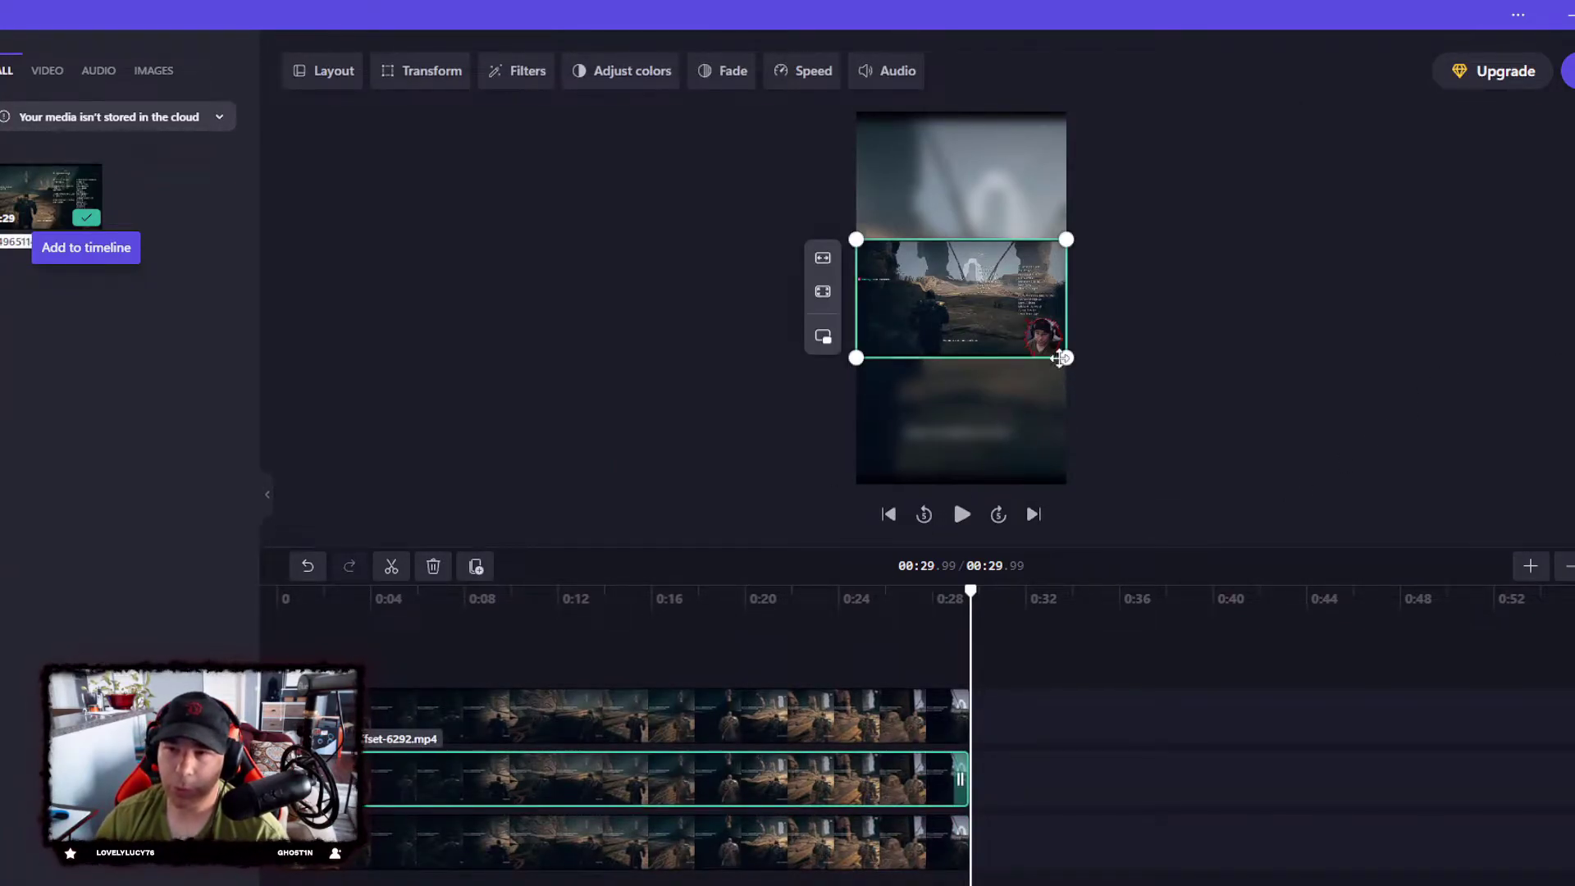
{"action": "left_click_drag", "start_coordinate": [1064, 358], "coordinate": [1075, 364]}
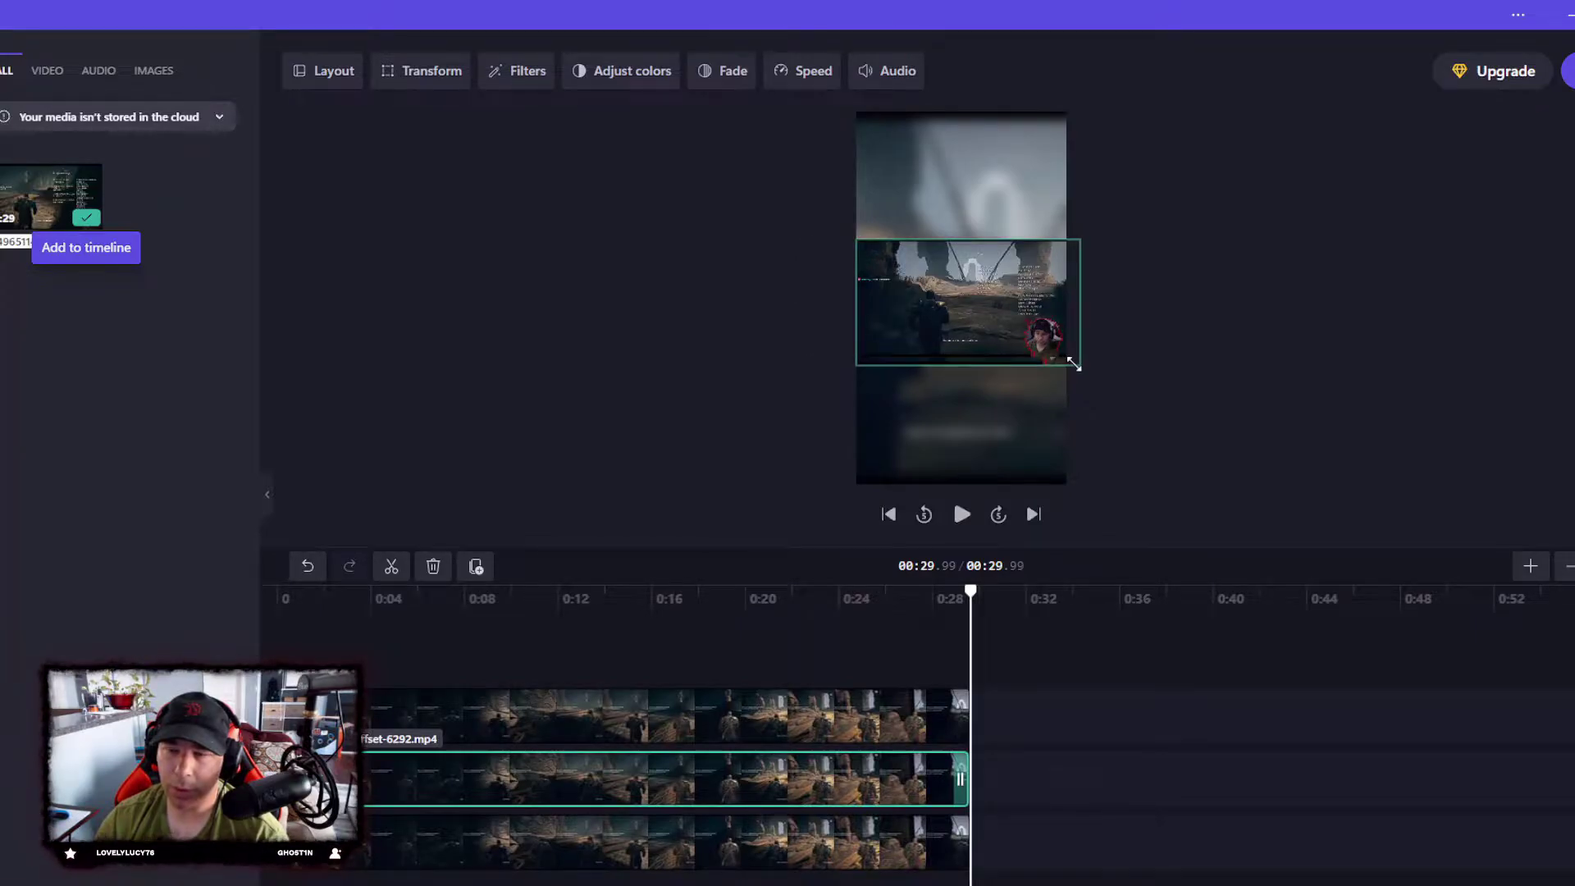
{"action": "left_click_drag", "start_coordinate": [1073, 365], "coordinate": [1121, 454]}
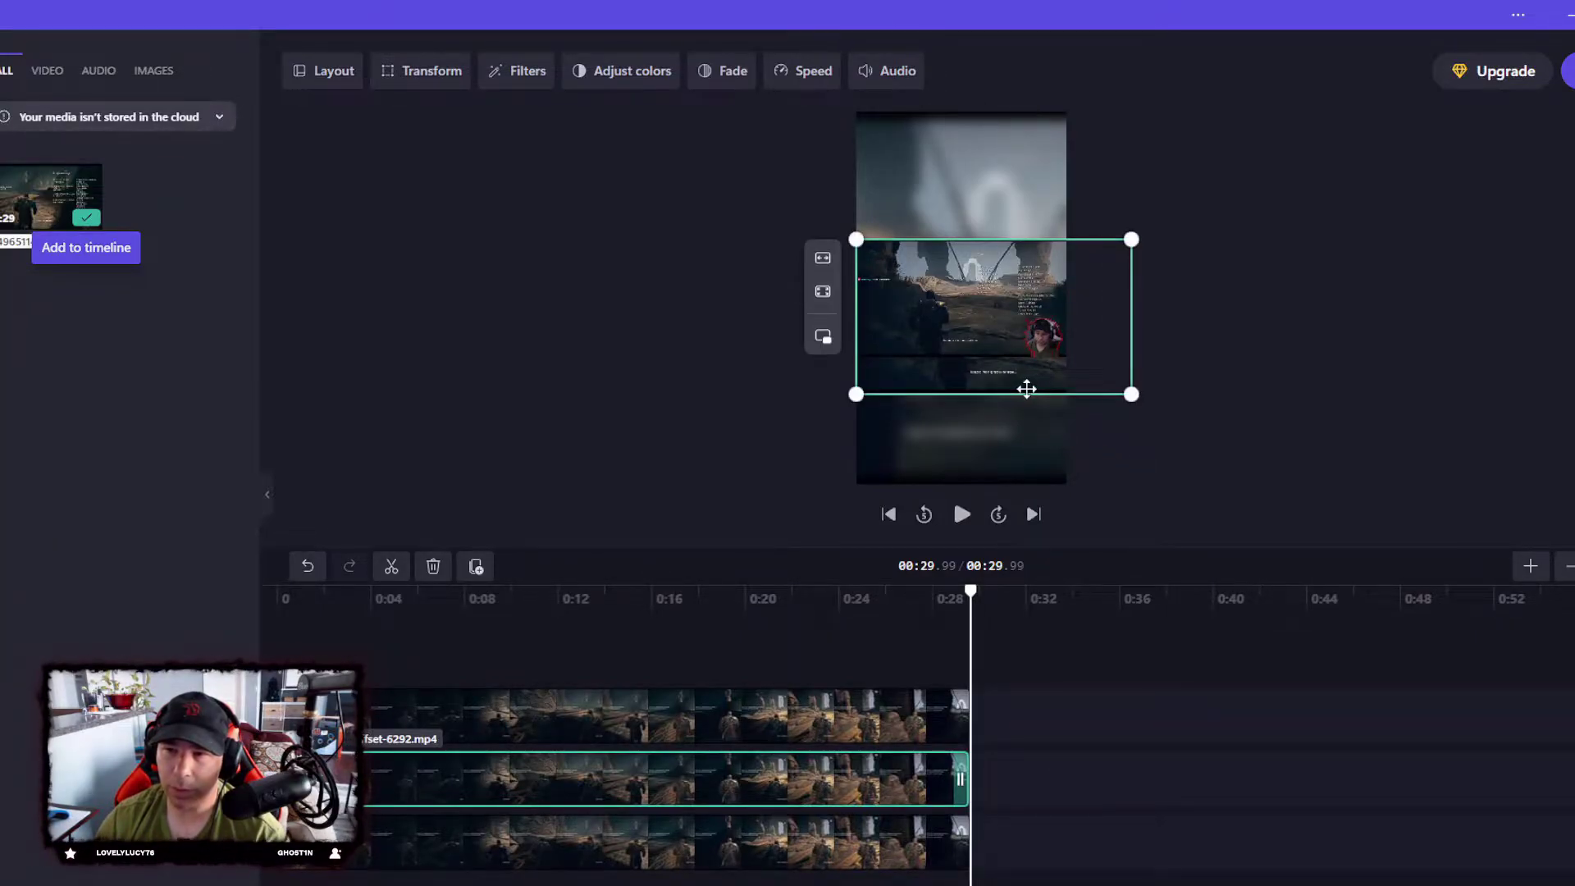
{"action": "left_click_drag", "start_coordinate": [1027, 389], "coordinate": [905, 220]}
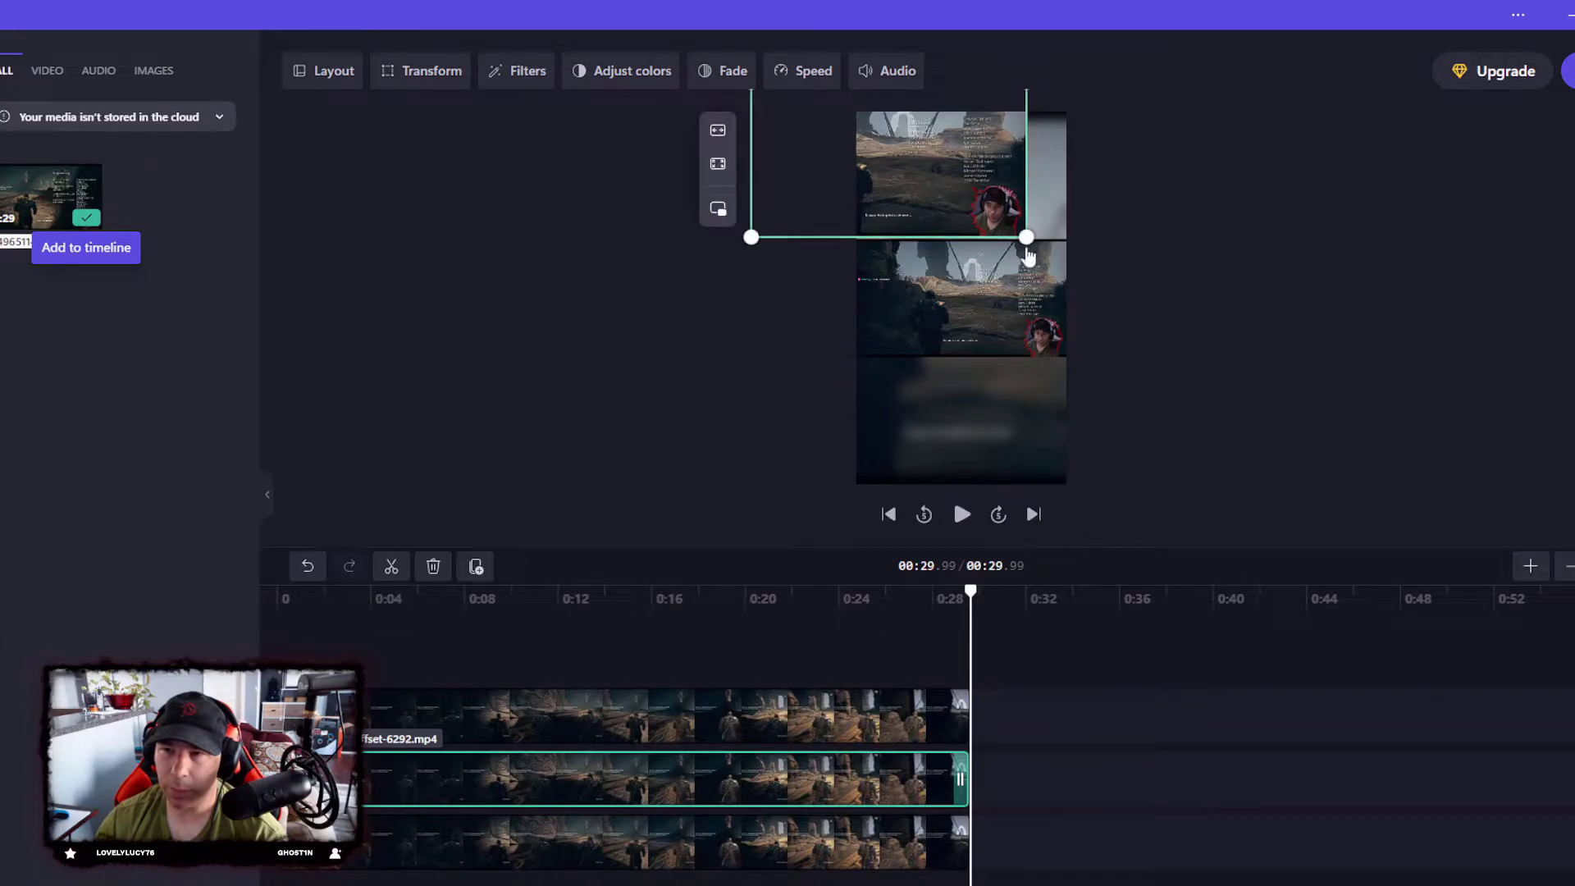
{"action": "left_click_drag", "start_coordinate": [1026, 235], "coordinate": [1183, 322]}
{"action": "left_click_drag", "start_coordinate": [1040, 229], "coordinate": [812, 106]}
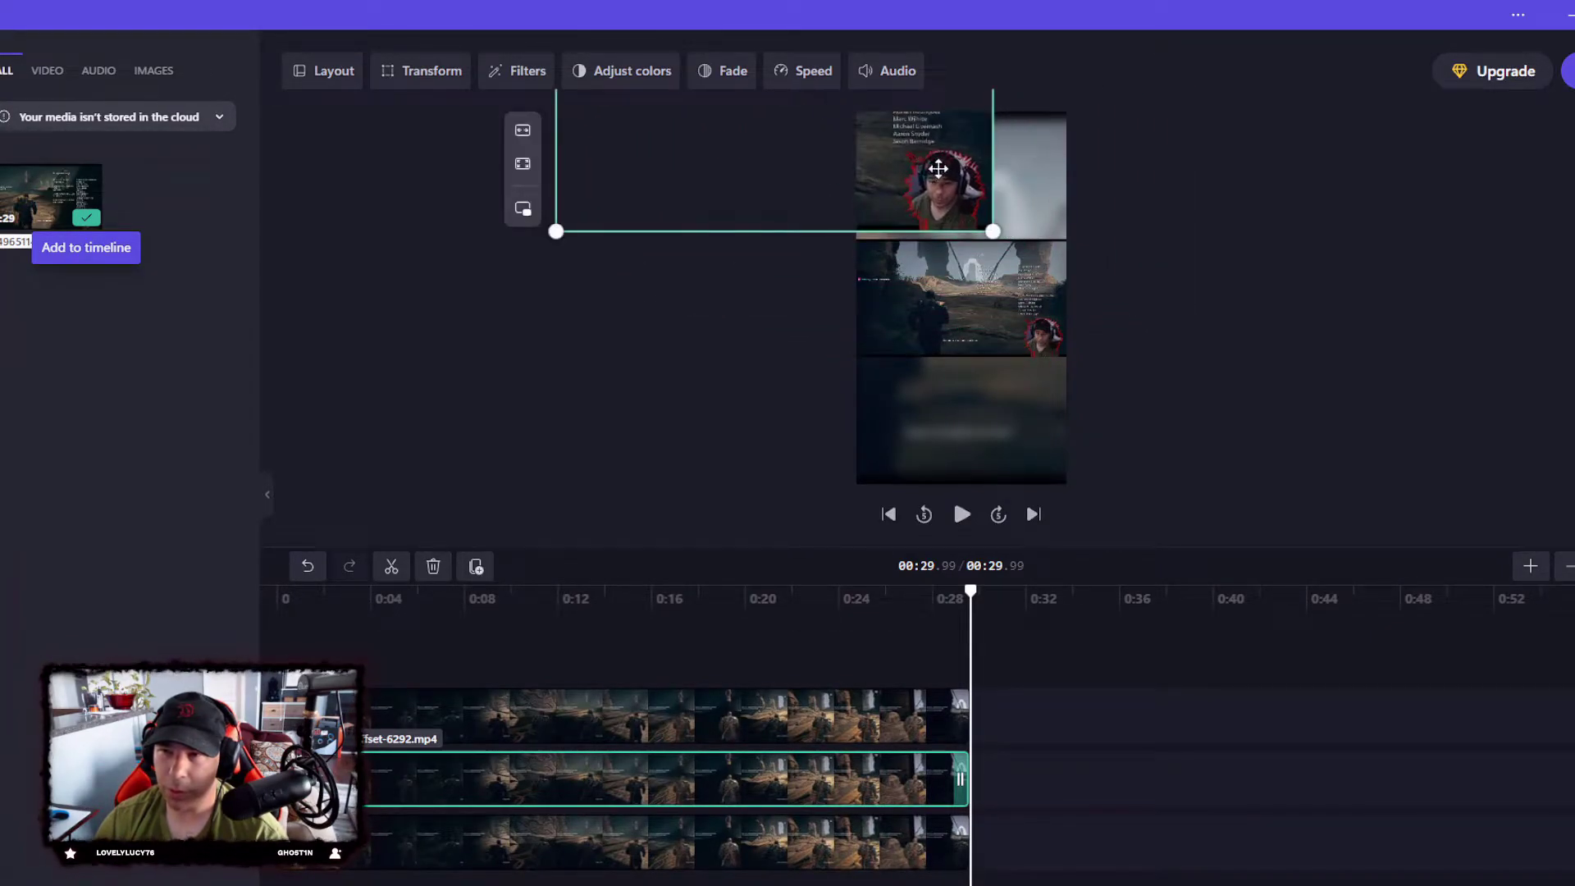
{"action": "left_click_drag", "start_coordinate": [995, 232], "coordinate": [1078, 278]}
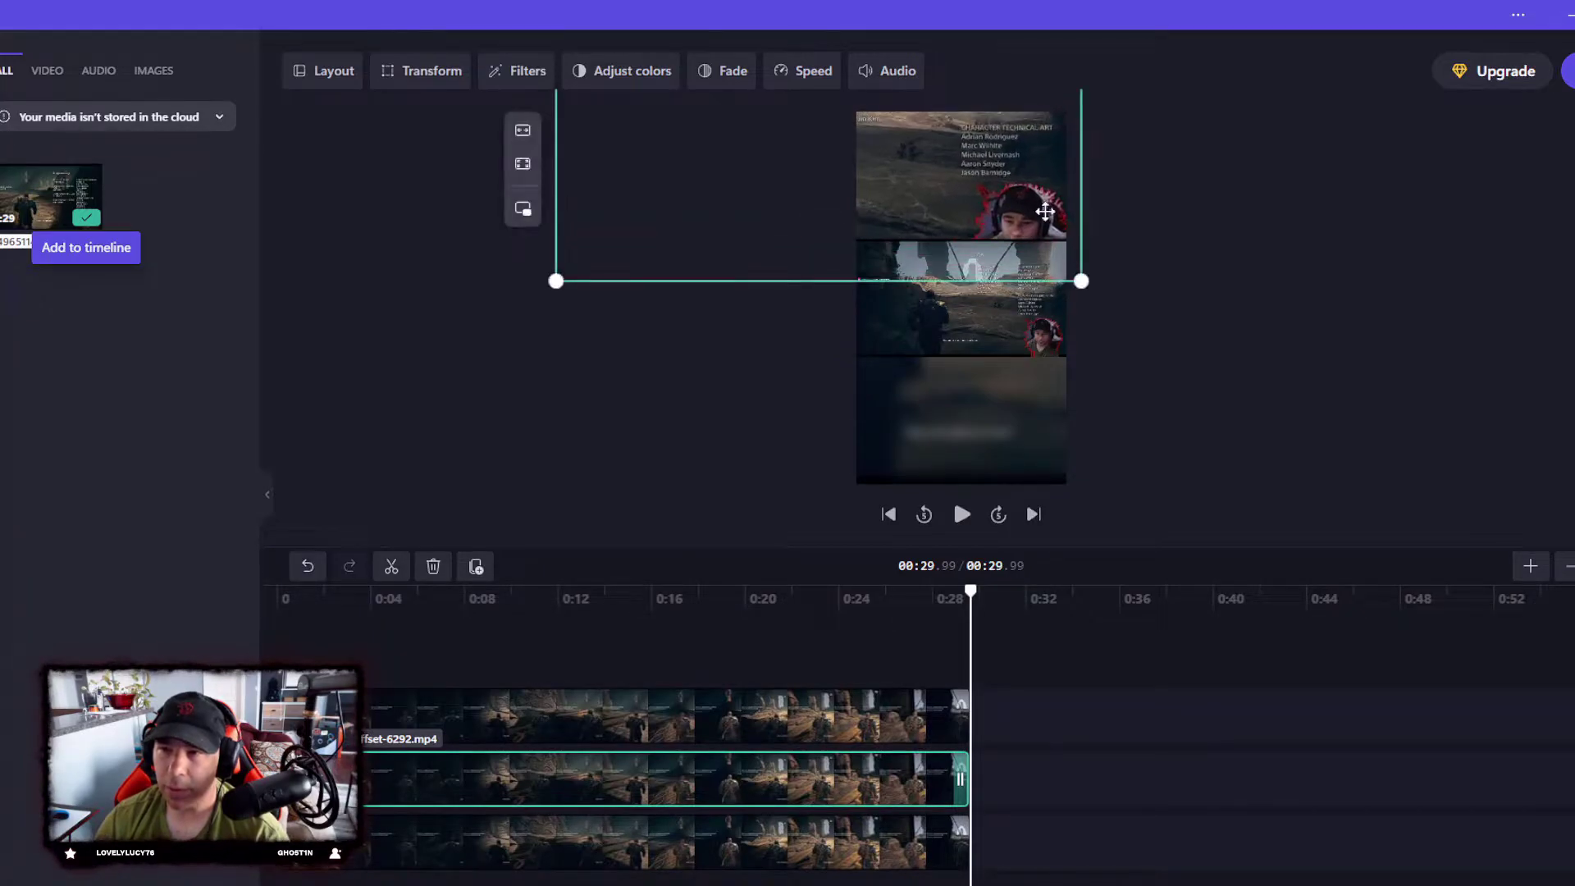
{"action": "mouse_move", "coordinate": [1000, 172]}
{"action": "left_mouse_down"}
{"action": "mouse_move", "coordinate": [936, 119]}
{"action": "mouse_move", "coordinate": [904, 114]}
{"action": "left_mouse_up"}
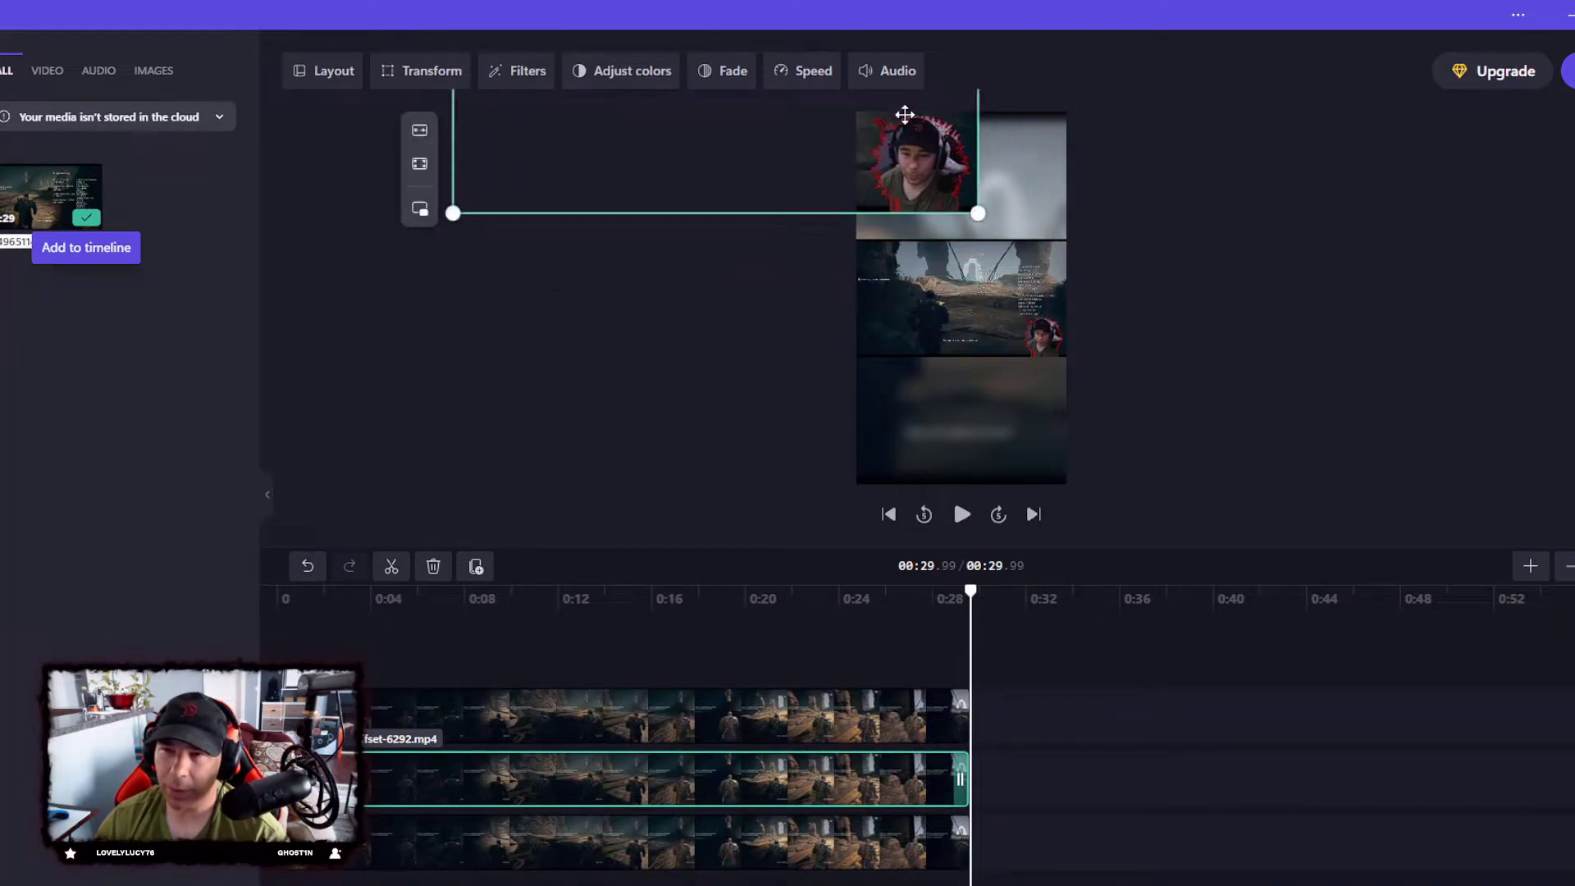
{"action": "left_click_drag", "start_coordinate": [976, 214], "coordinate": [1099, 281]}
{"action": "left_click_drag", "start_coordinate": [1017, 159], "coordinate": [918, 119]}
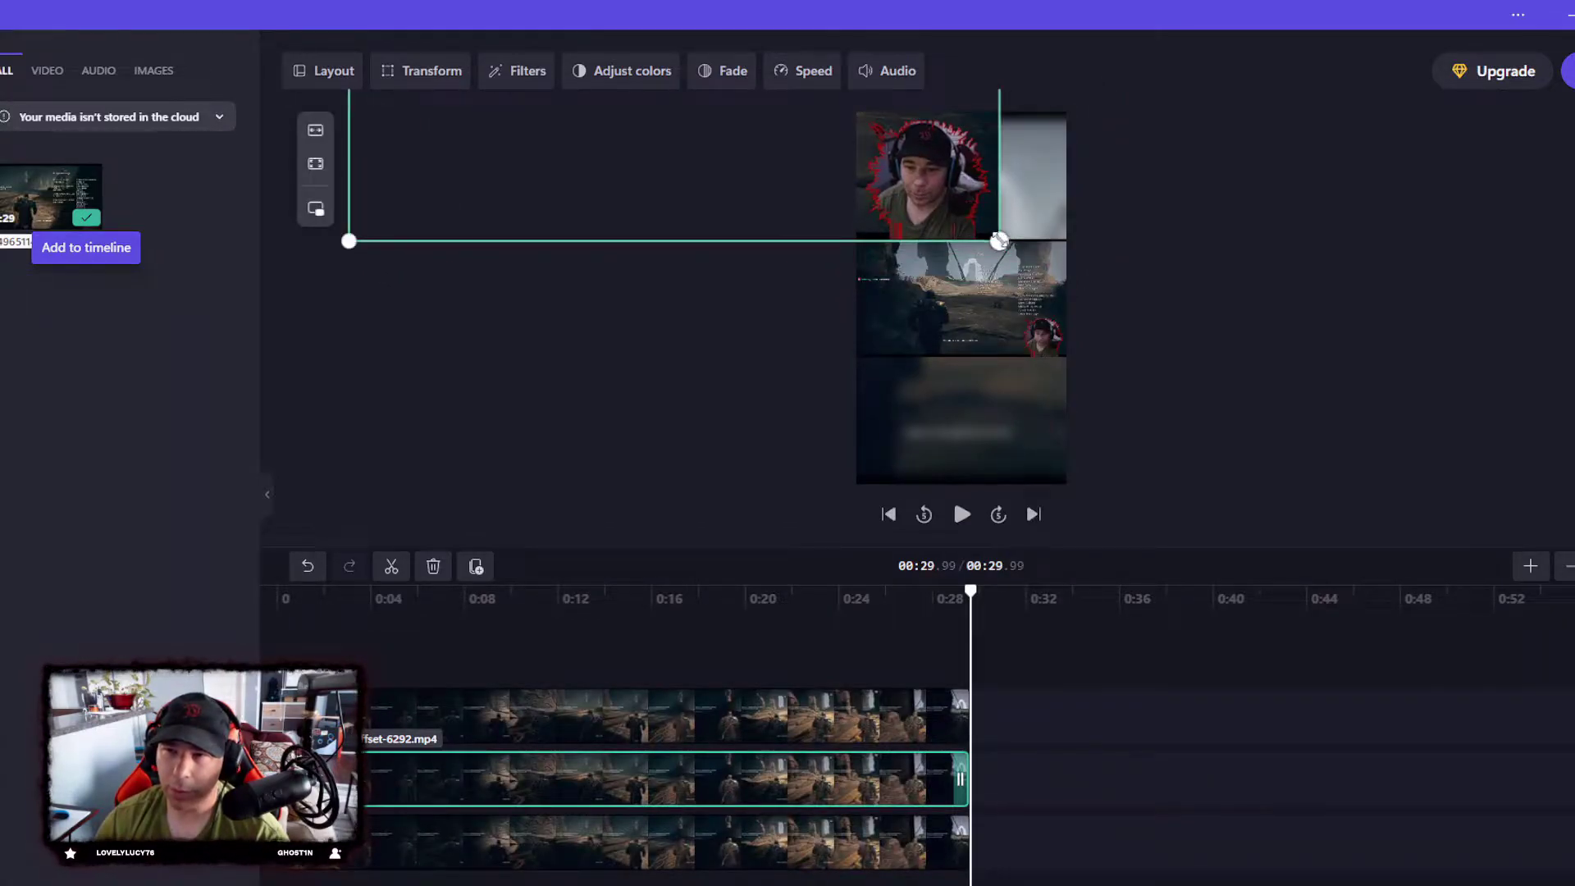
{"action": "left_click_drag", "start_coordinate": [1000, 241], "coordinate": [1079, 285]}
{"action": "left_click_drag", "start_coordinate": [1018, 191], "coordinate": [961, 149]}
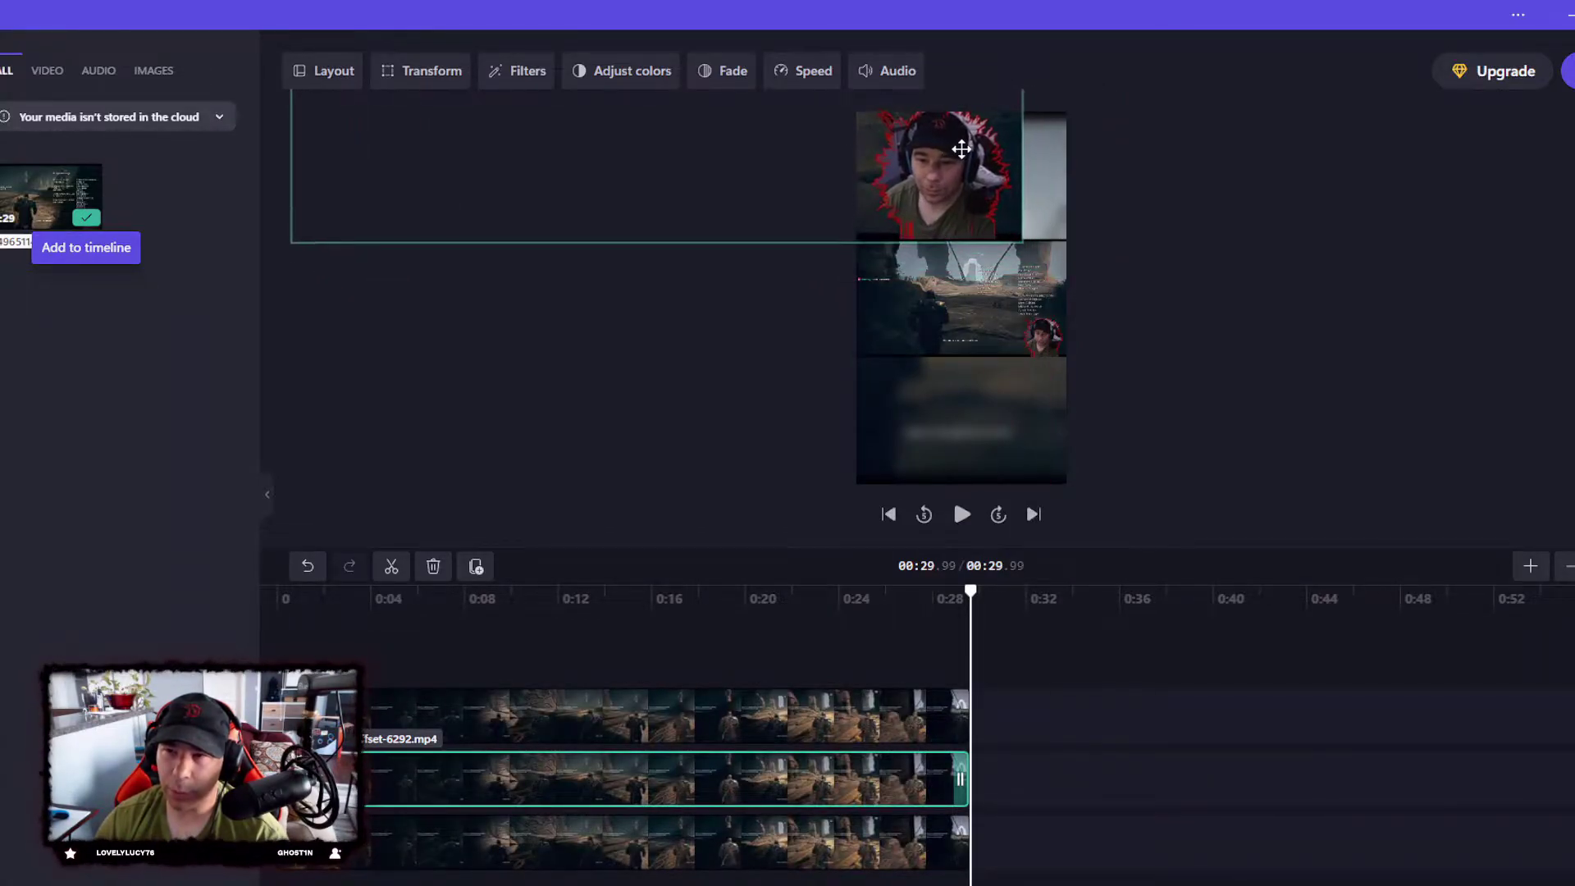
{"action": "left_click_drag", "start_coordinate": [1013, 235], "coordinate": [1100, 263]}
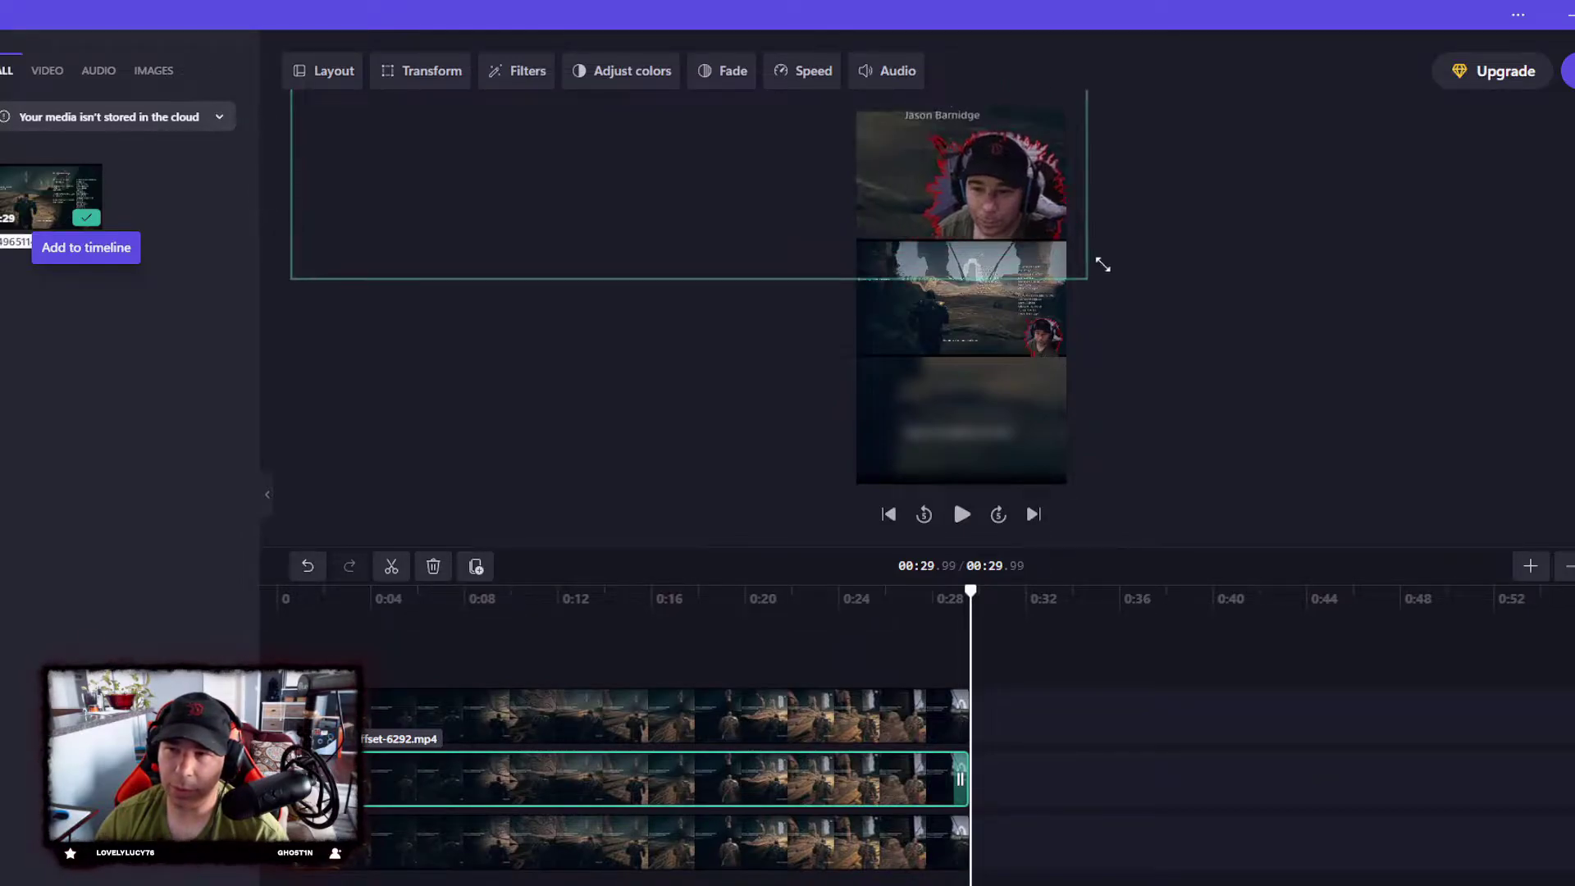
{"action": "left_click_drag", "start_coordinate": [1021, 176], "coordinate": [946, 137]}
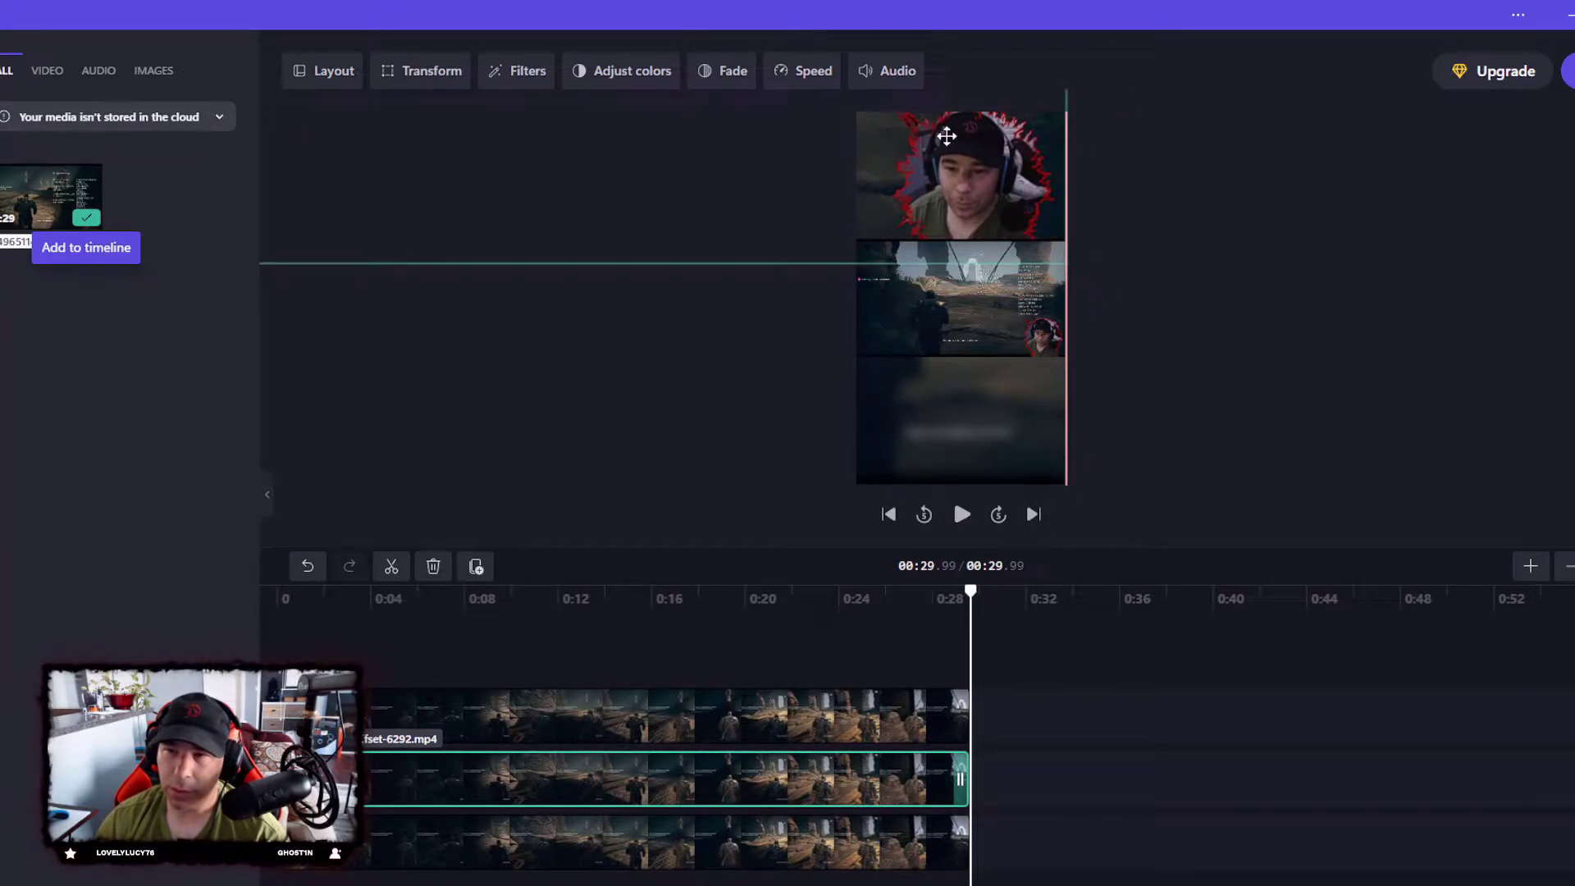
{"action": "left_click", "coordinate": [1325, 330]}
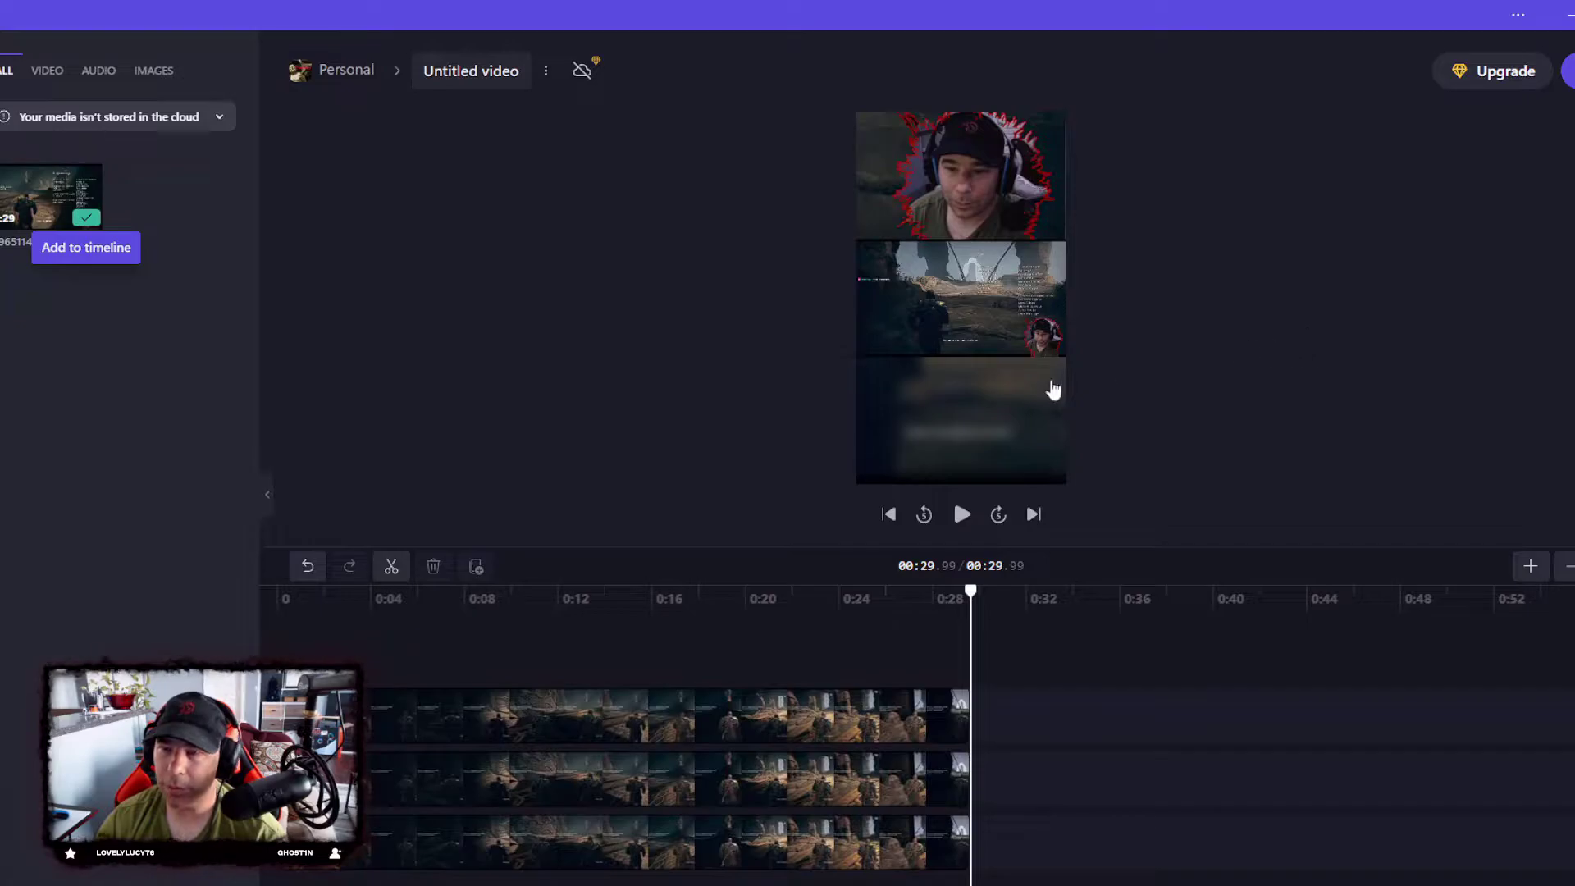
Step: Enlarge and slightly shift the middle gameplay clip to fill the middle band
{"action": "left_click", "coordinate": [984, 323]}
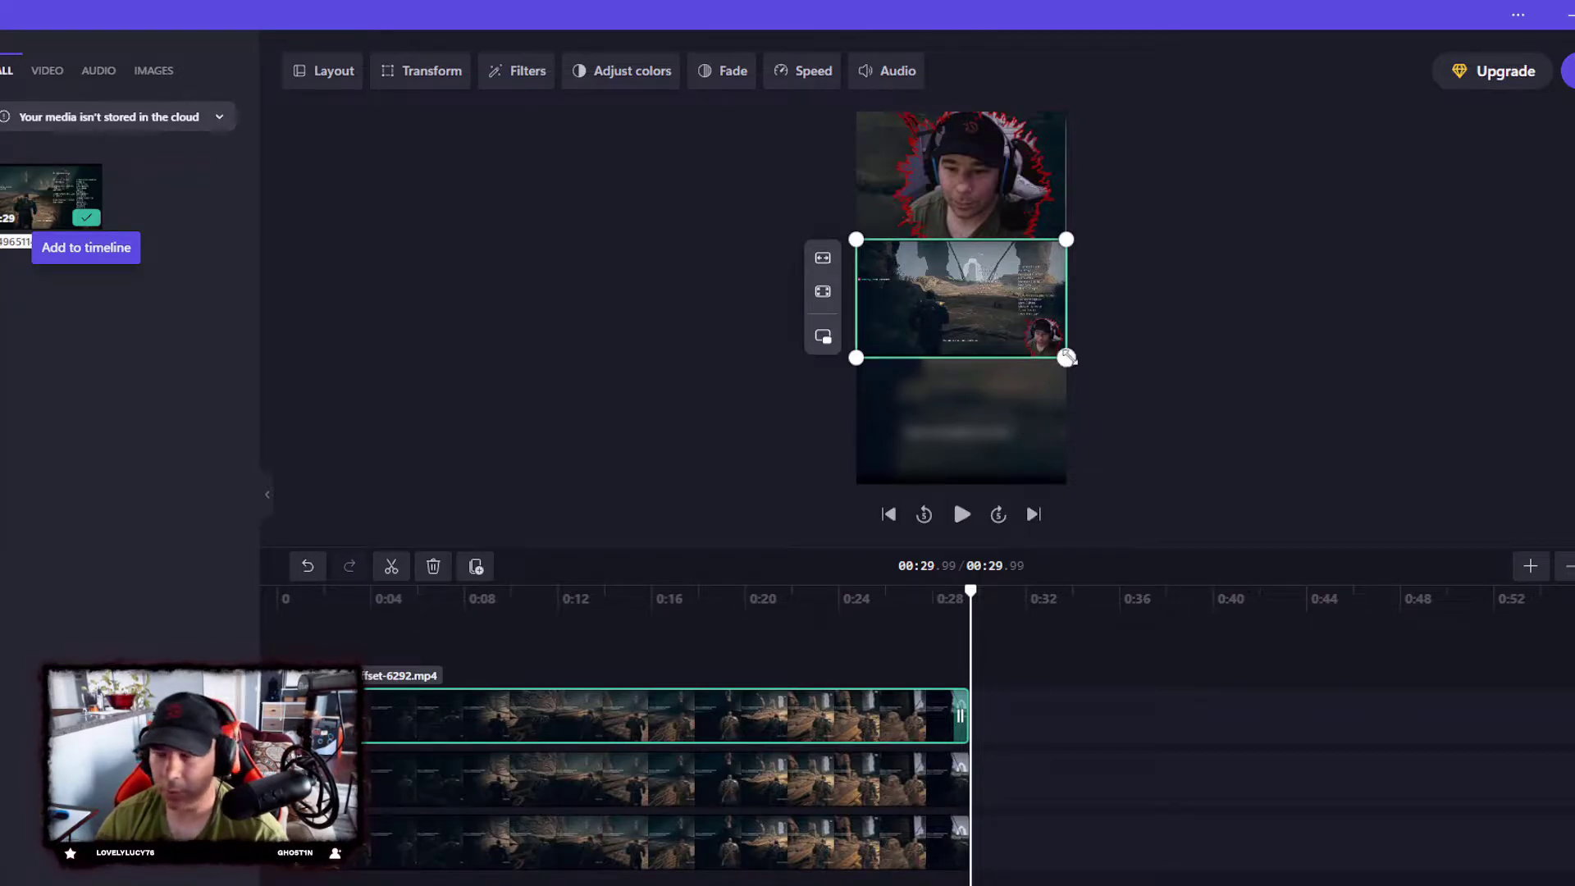
{"action": "left_click_drag", "start_coordinate": [1065, 356], "coordinate": [1102, 372]}
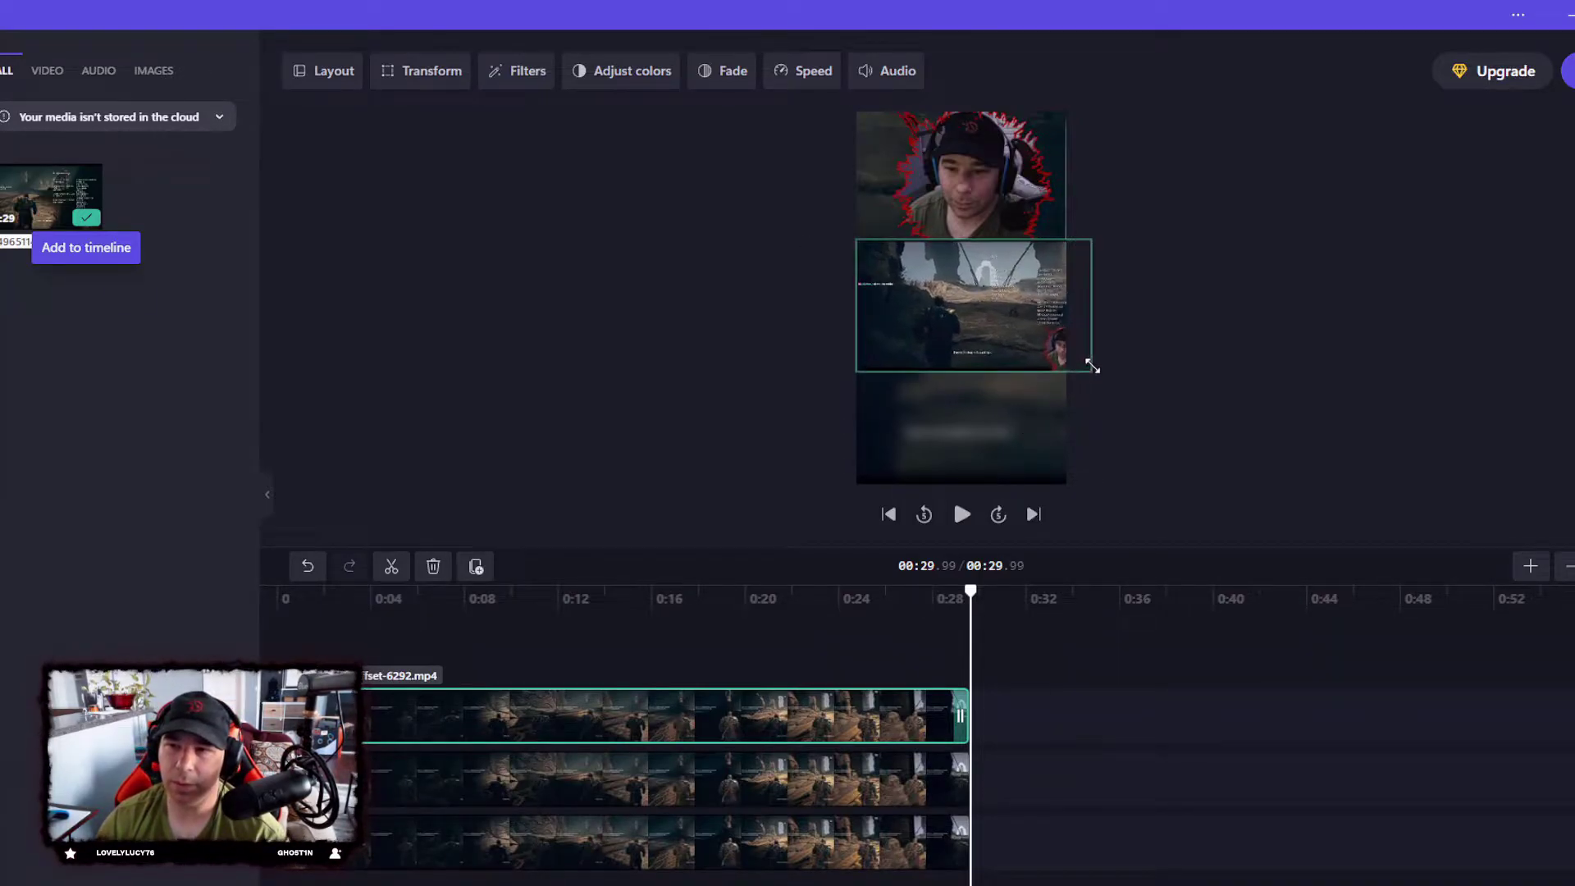
{"action": "left_click_drag", "start_coordinate": [1020, 334], "coordinate": [1025, 336]}
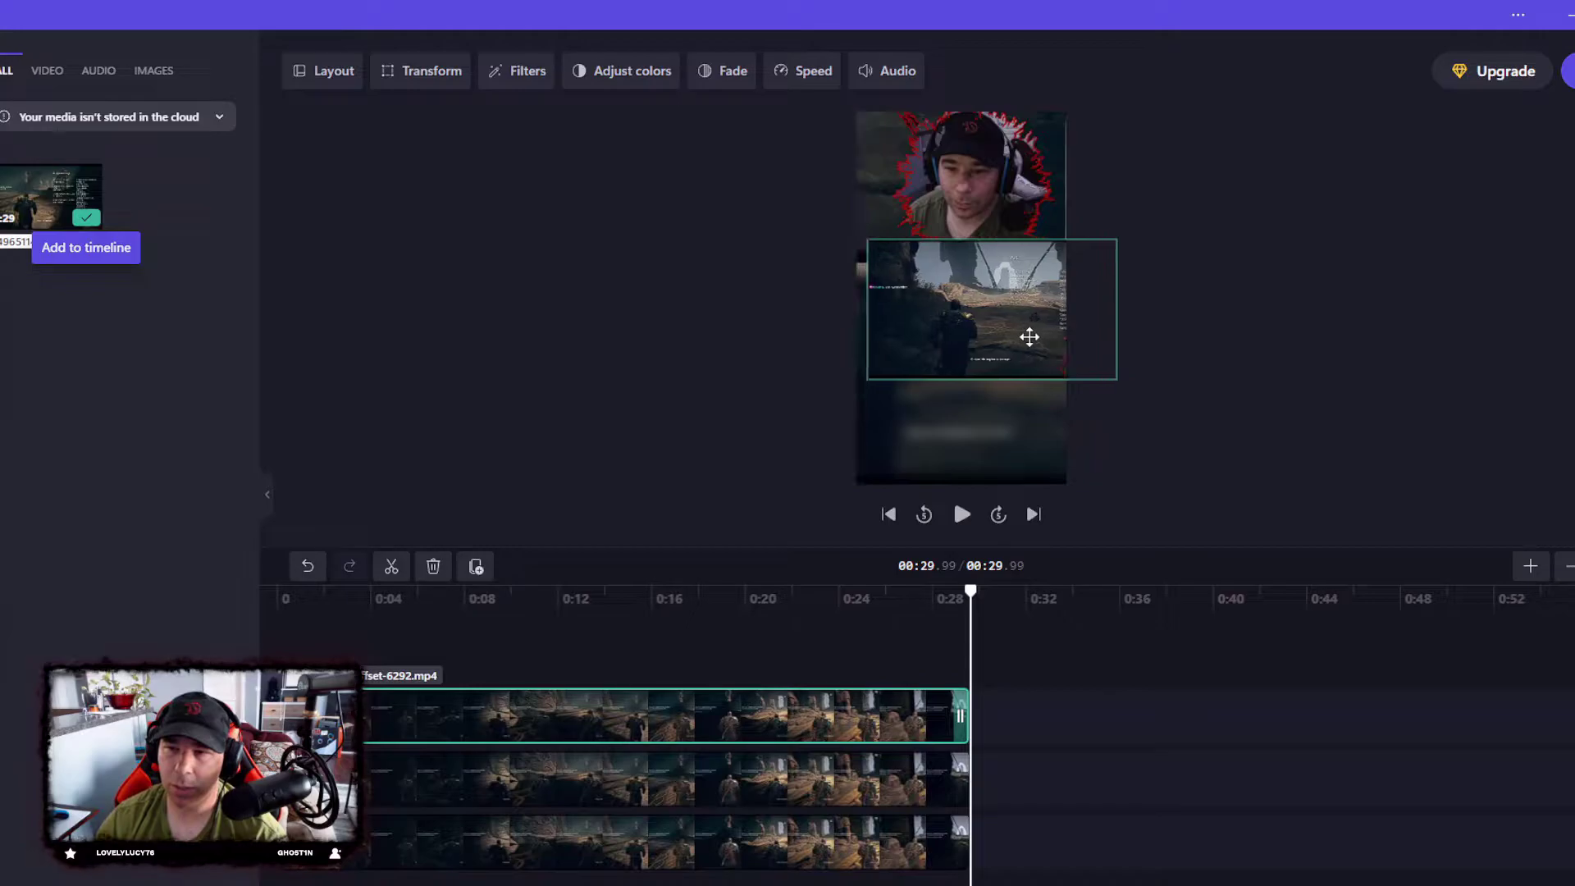
{"action": "left_click_drag", "start_coordinate": [1103, 376], "coordinate": [1119, 384]}
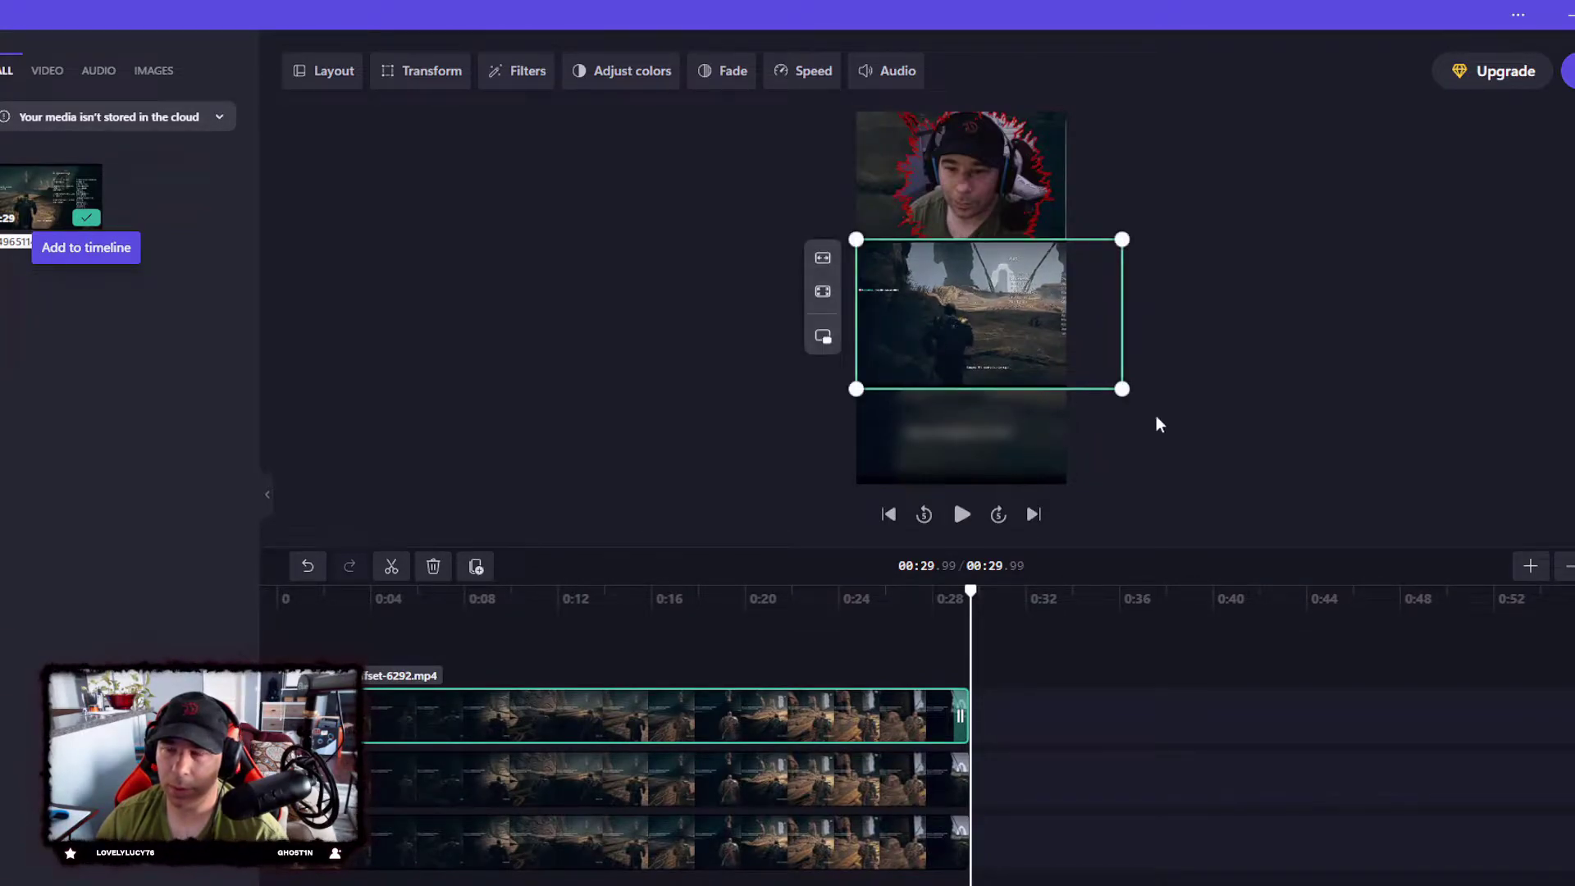
{"action": "left_click", "coordinate": [1310, 309]}
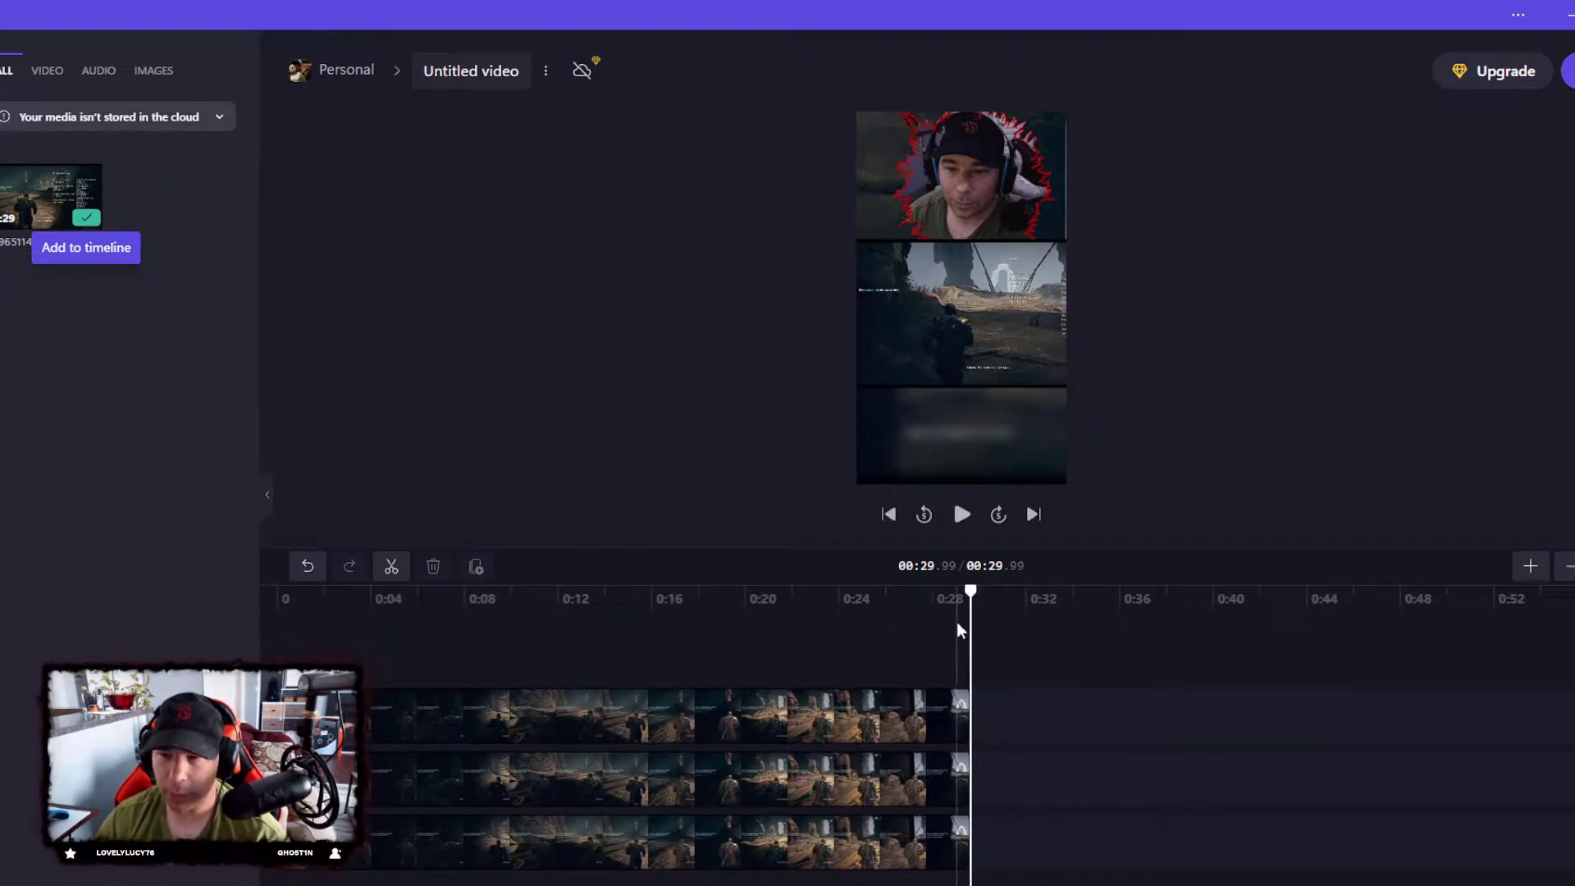
Step: Reselect the middle gameplay clip on the timeline and move the playhead back to the start
{"action": "left_click", "coordinate": [301, 862]}
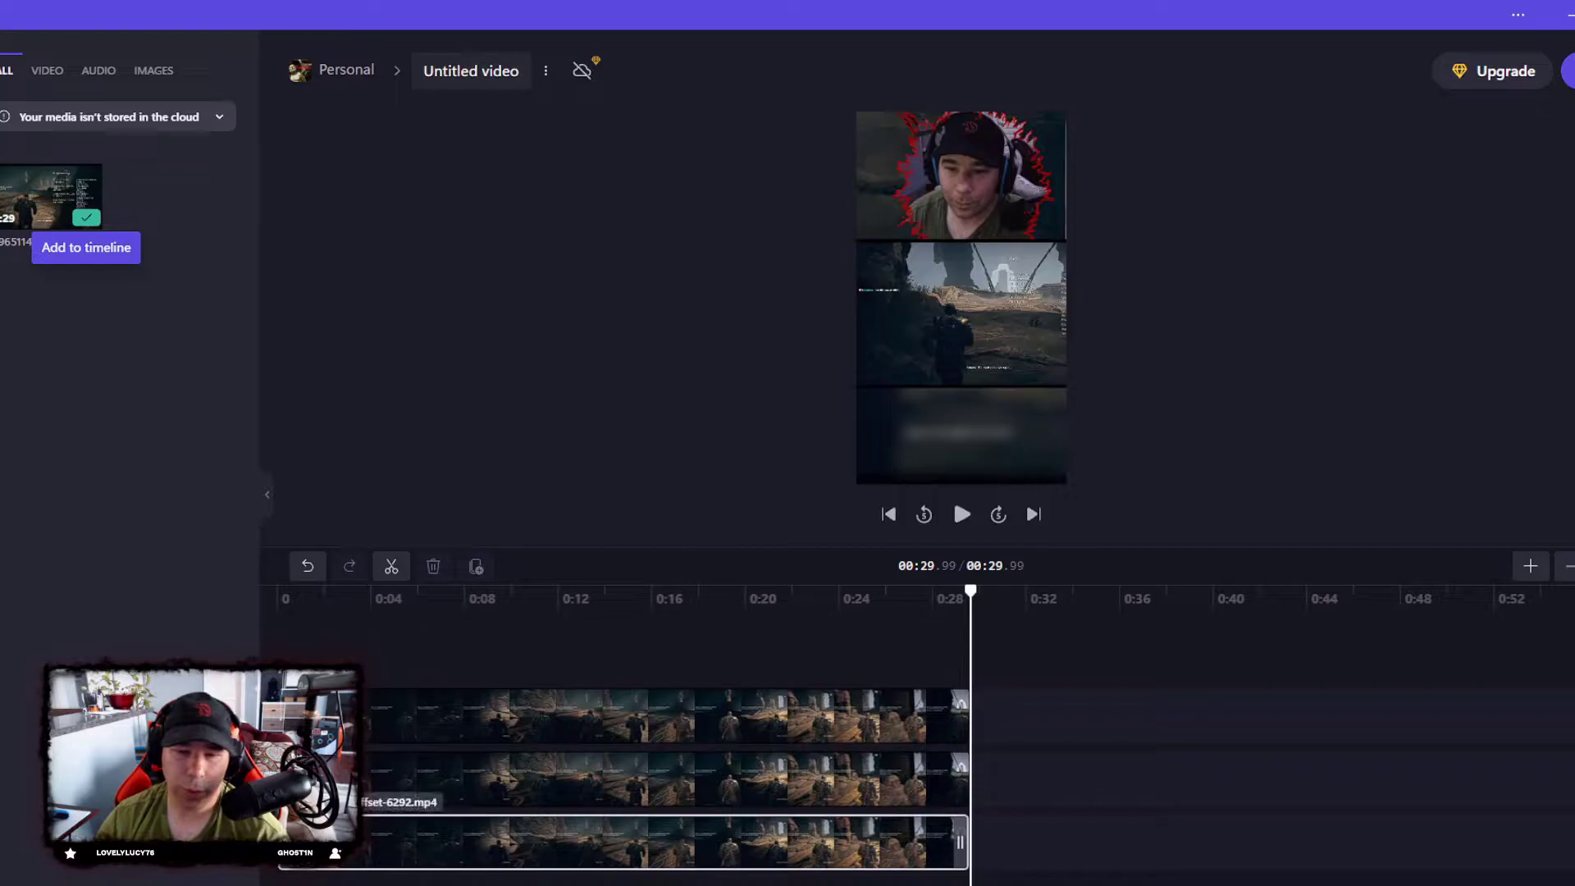
{"action": "left_click", "coordinate": [301, 855]}
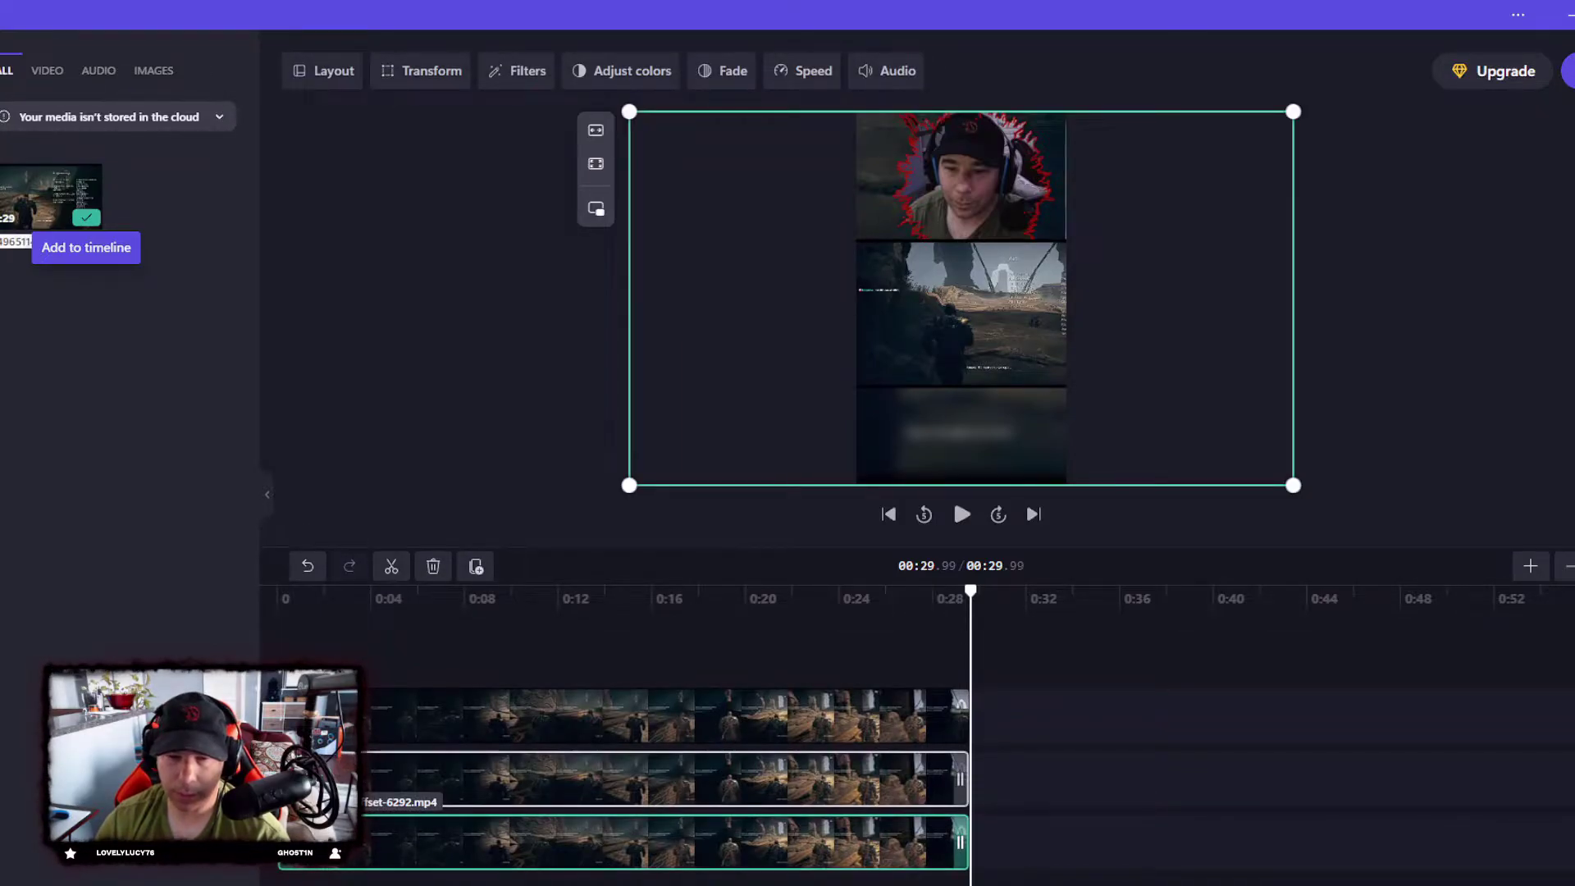
{"action": "left_click", "coordinate": [307, 779]}
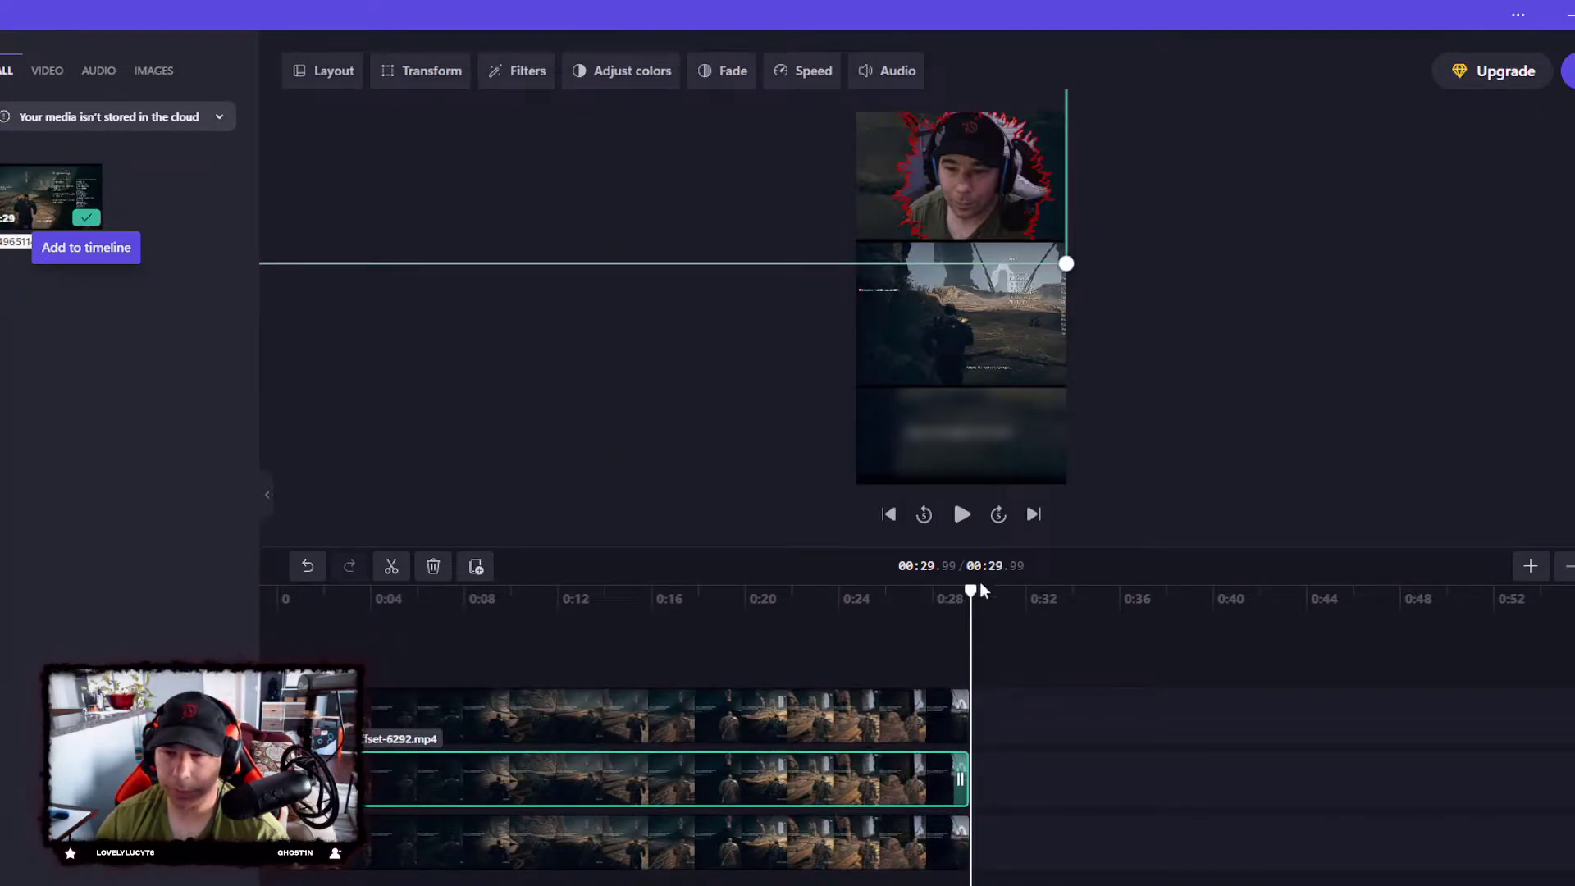
{"action": "left_click_drag", "start_coordinate": [980, 592], "coordinate": [275, 605]}
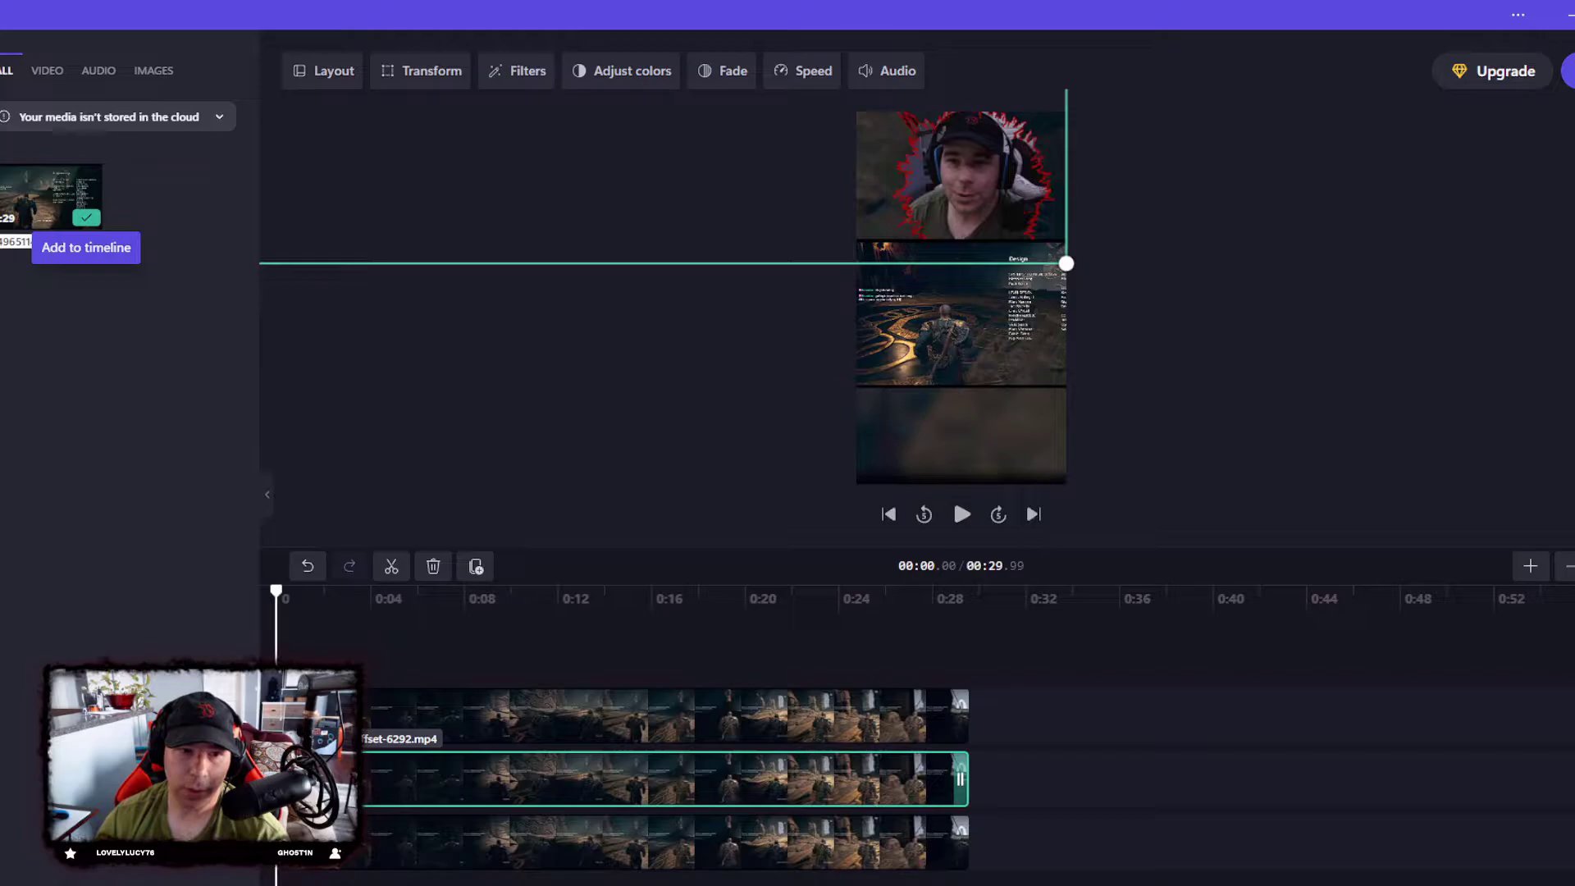
Step: Add the Large heading text template and stretch it to the video's end
{"action": "left_click", "coordinate": [2, 406]}
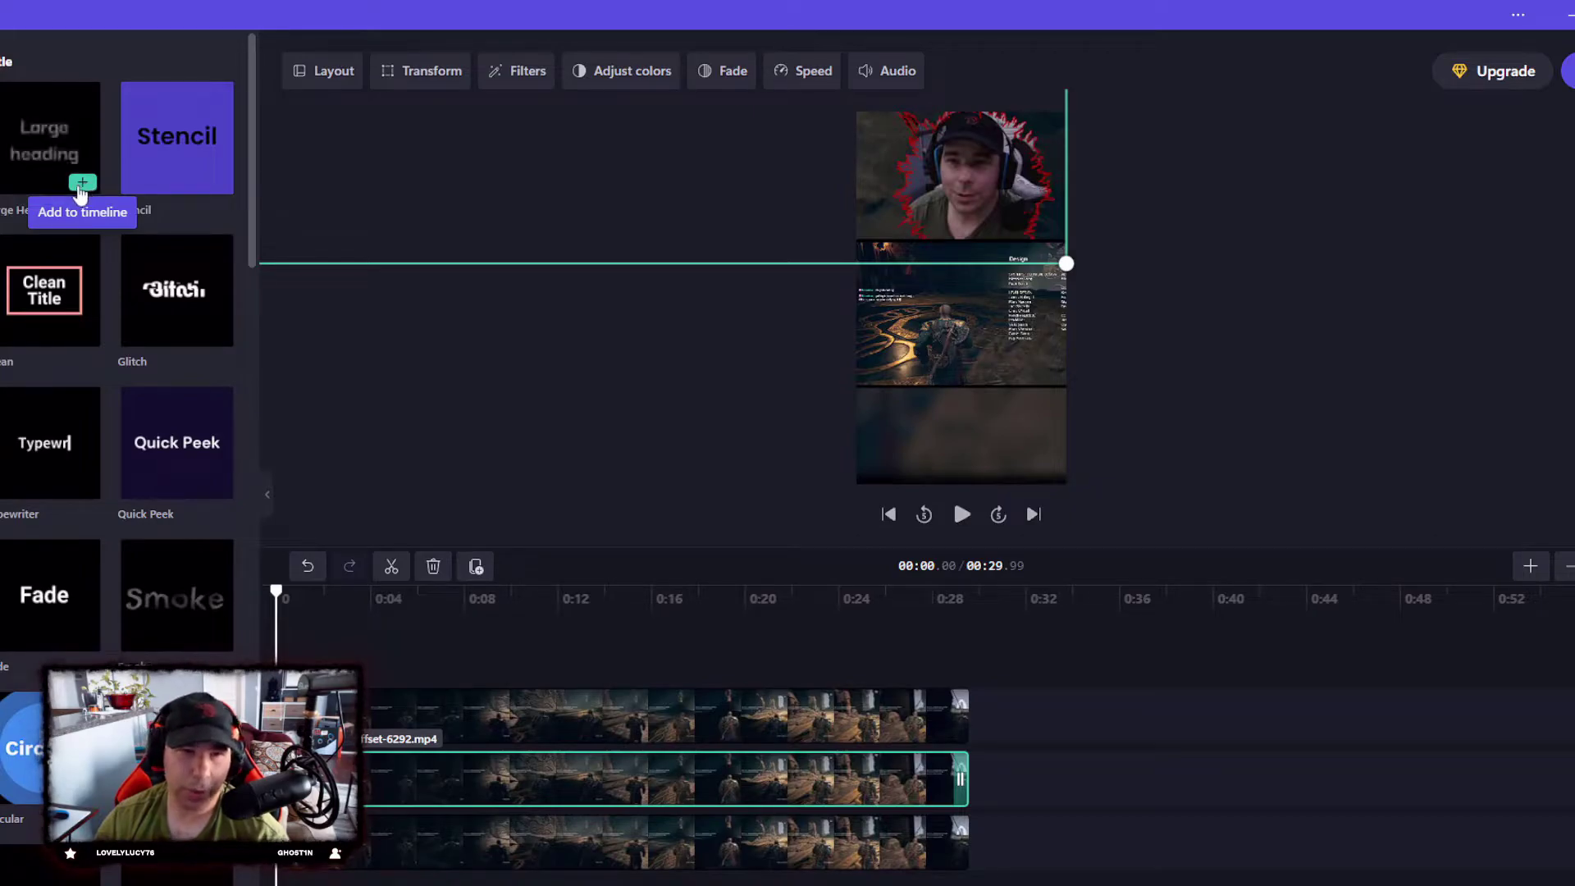
{"action": "left_click", "coordinate": [81, 182]}
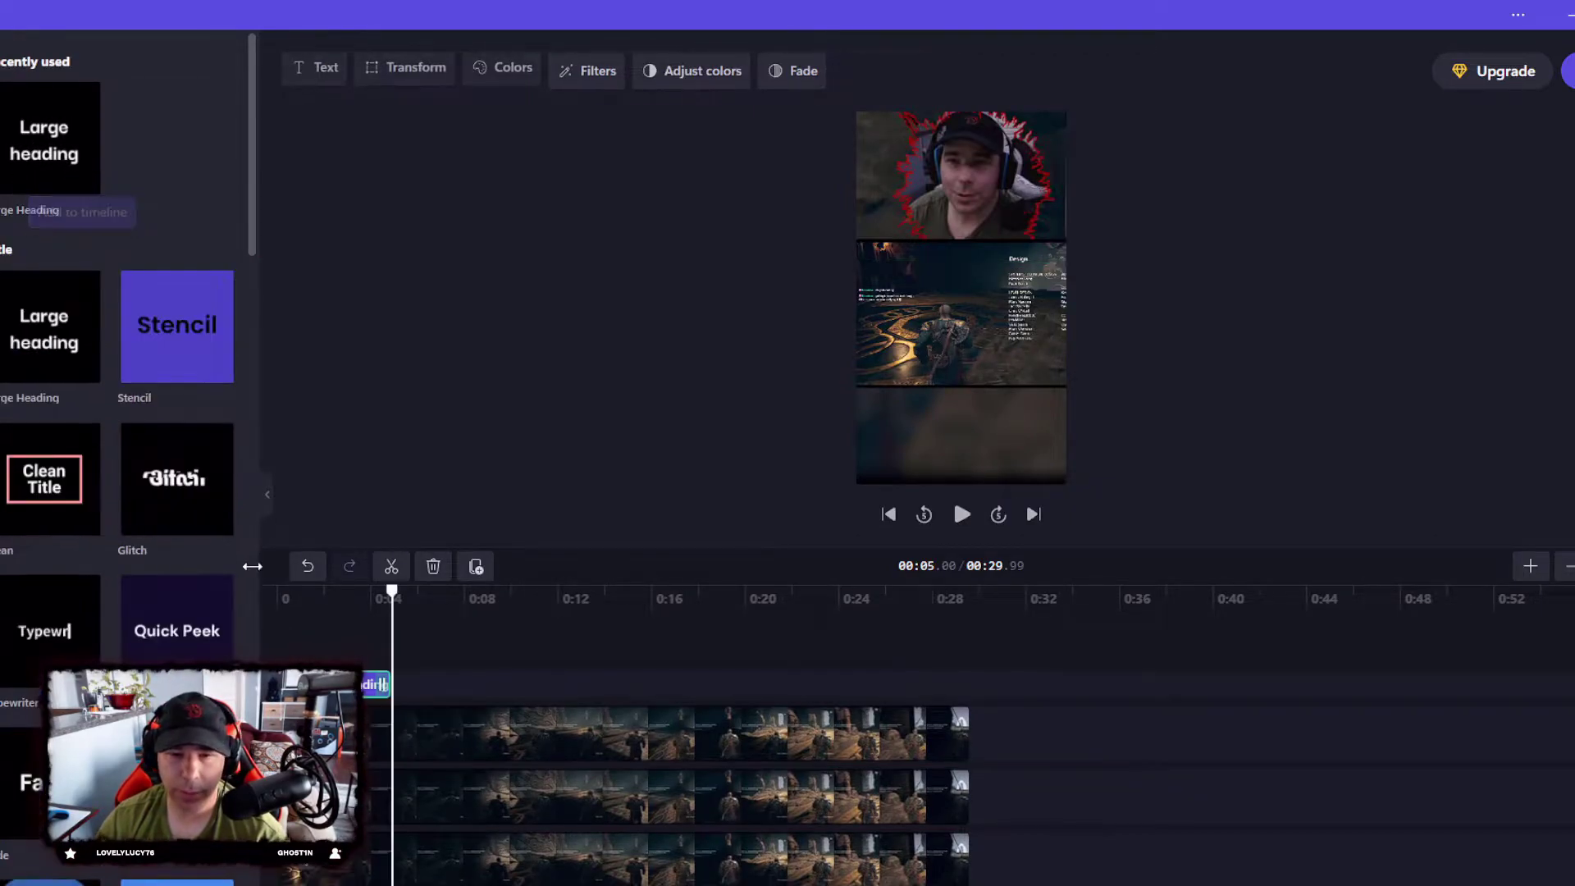
{"action": "left_click_drag", "start_coordinate": [389, 684], "coordinate": [958, 673]}
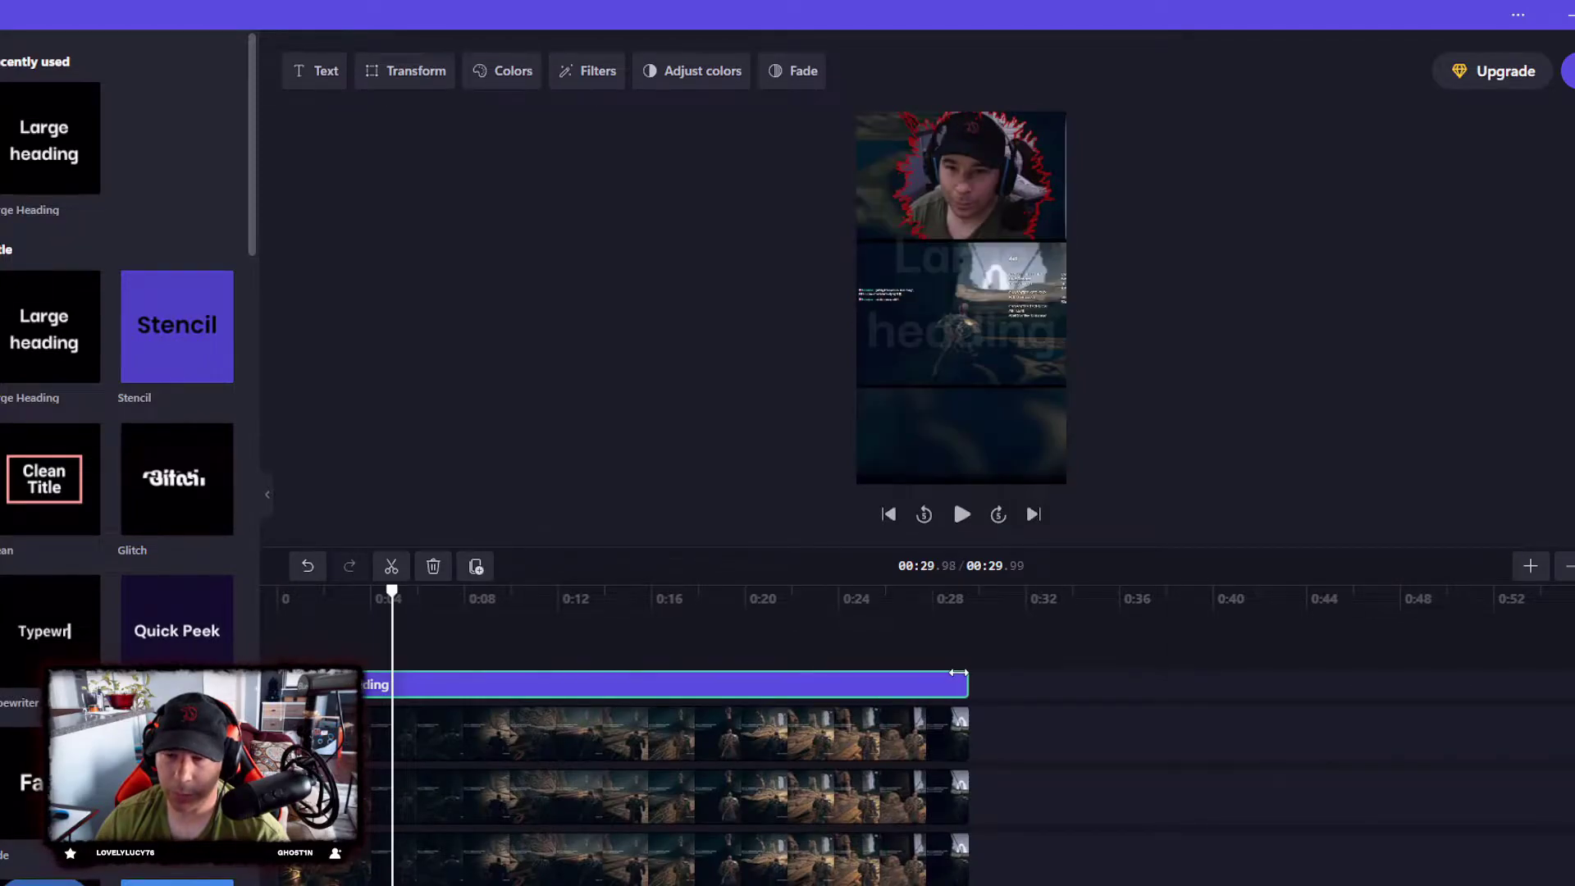
{"action": "left_click", "coordinate": [593, 675]}
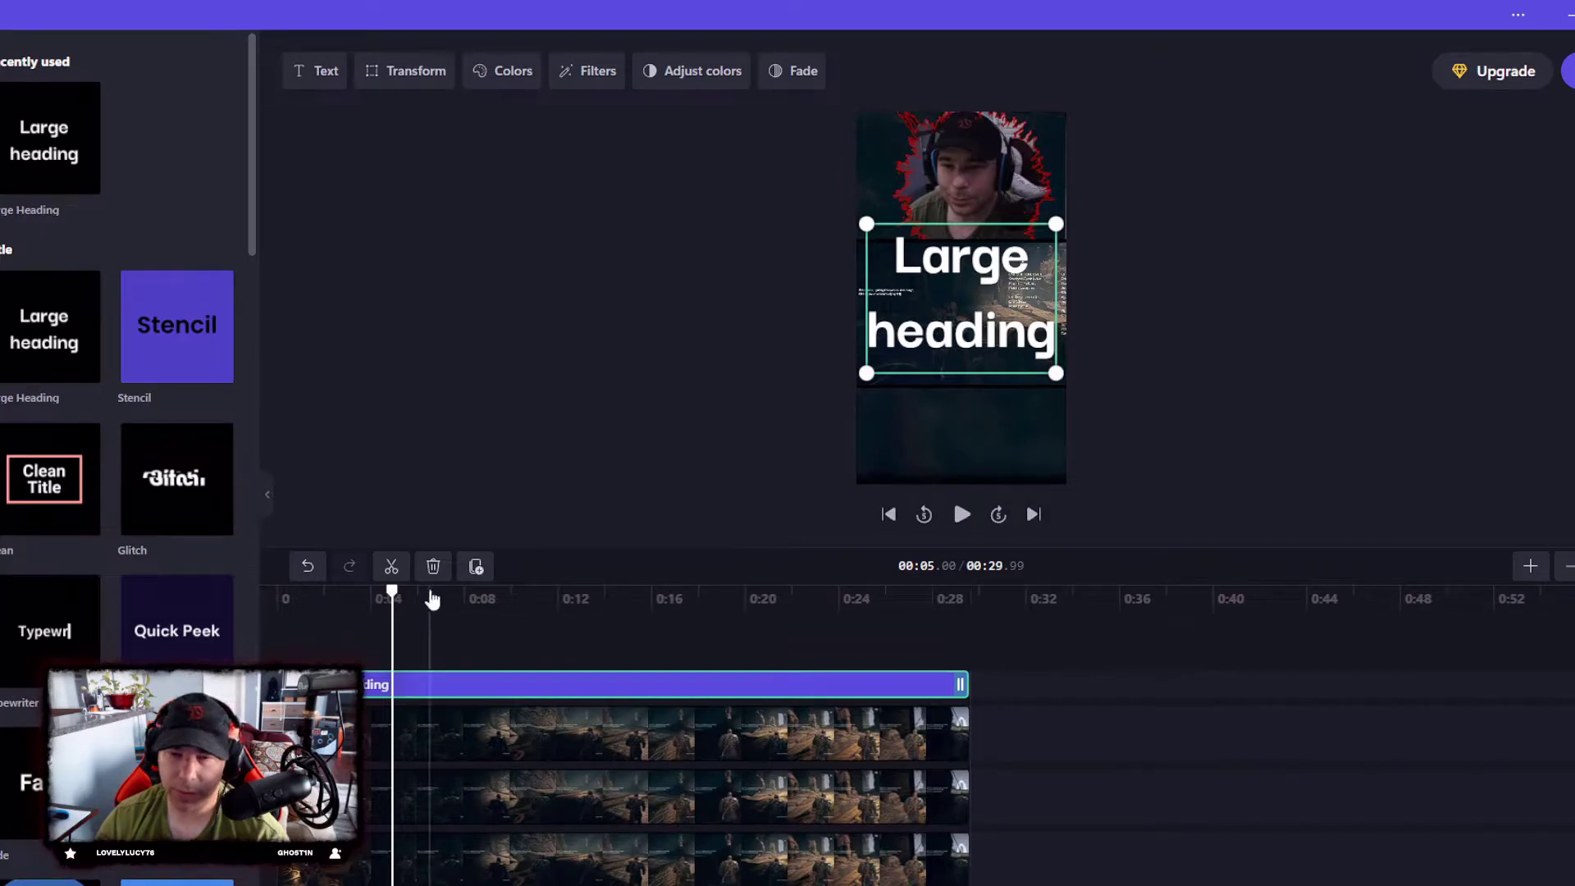
Step: Rewind to the start and play back the title's opening animation
{"action": "left_click_drag", "start_coordinate": [391, 596], "coordinate": [250, 600]}
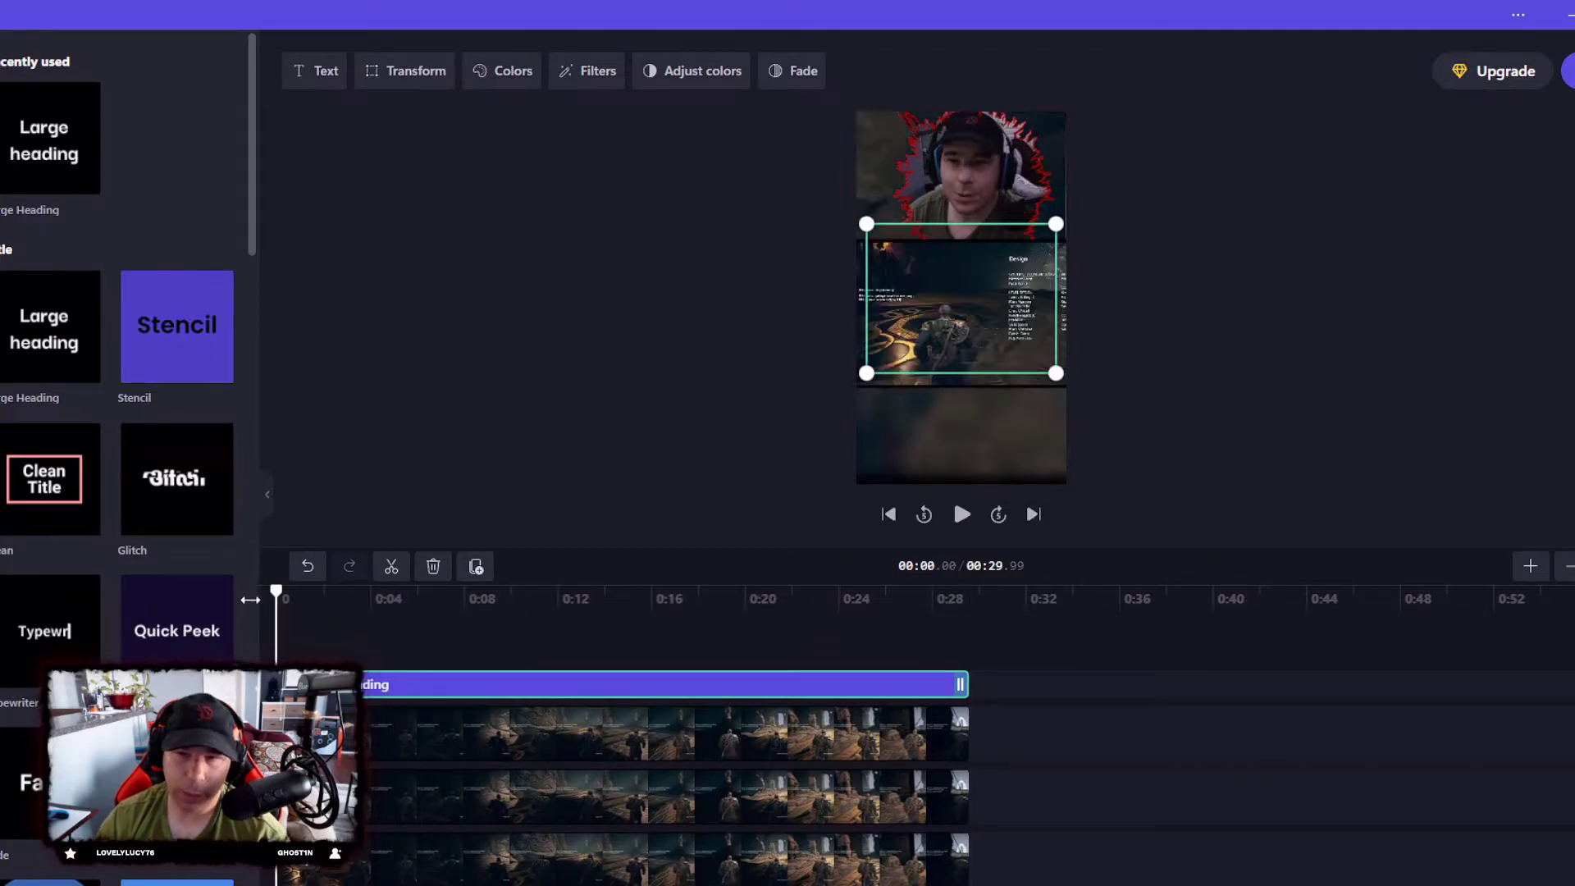
{"action": "left_click", "coordinate": [962, 514]}
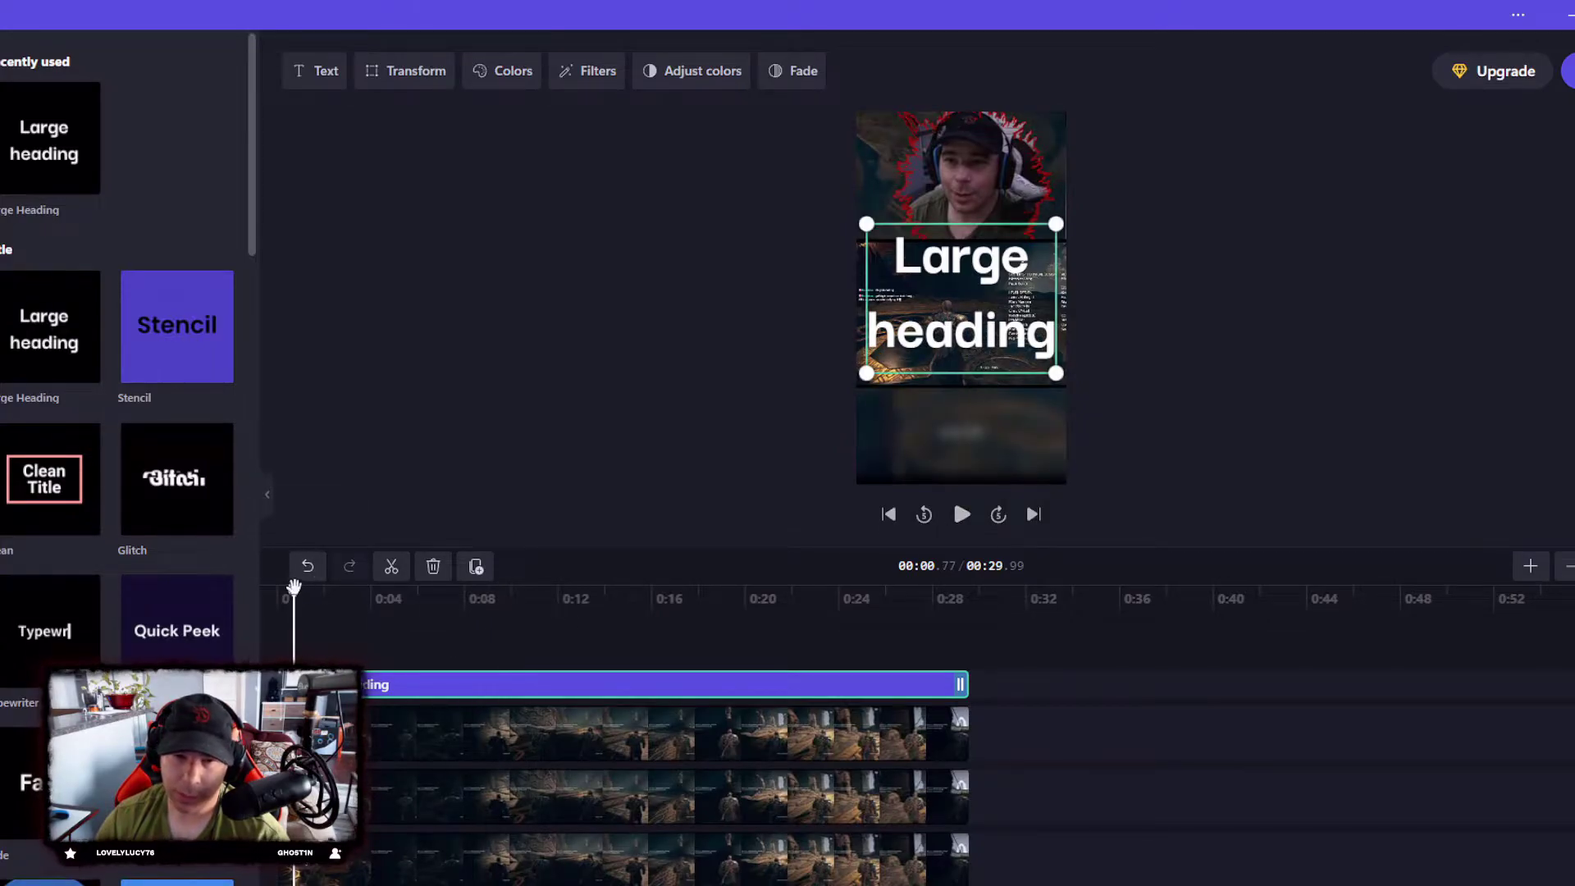
{"action": "left_click_drag", "start_coordinate": [296, 590], "coordinate": [276, 596]}
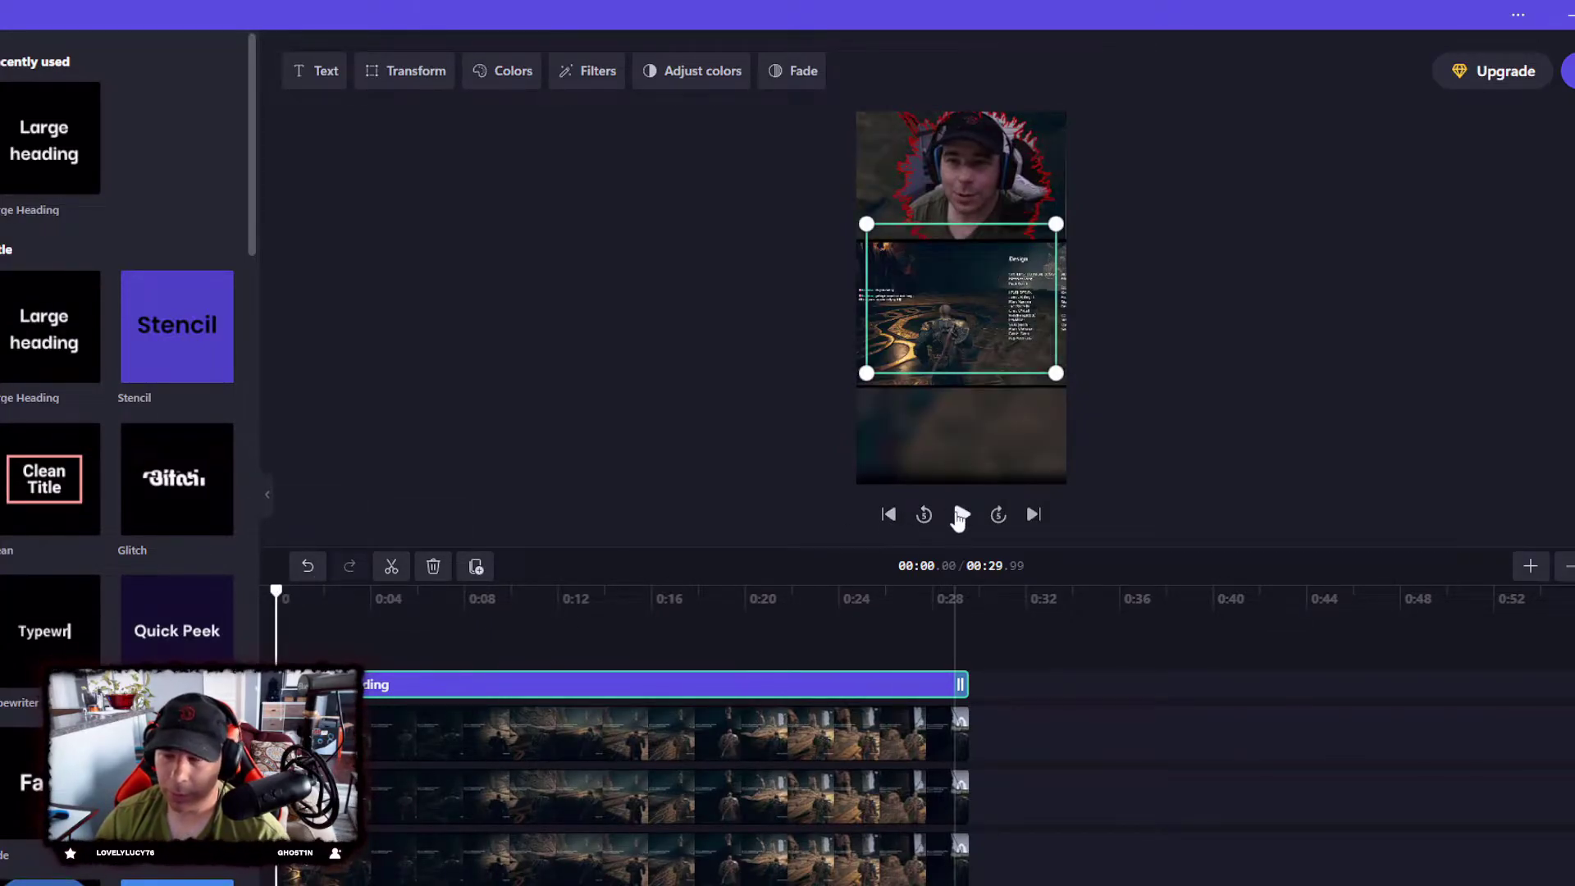
{"action": "left_click", "coordinate": [960, 515]}
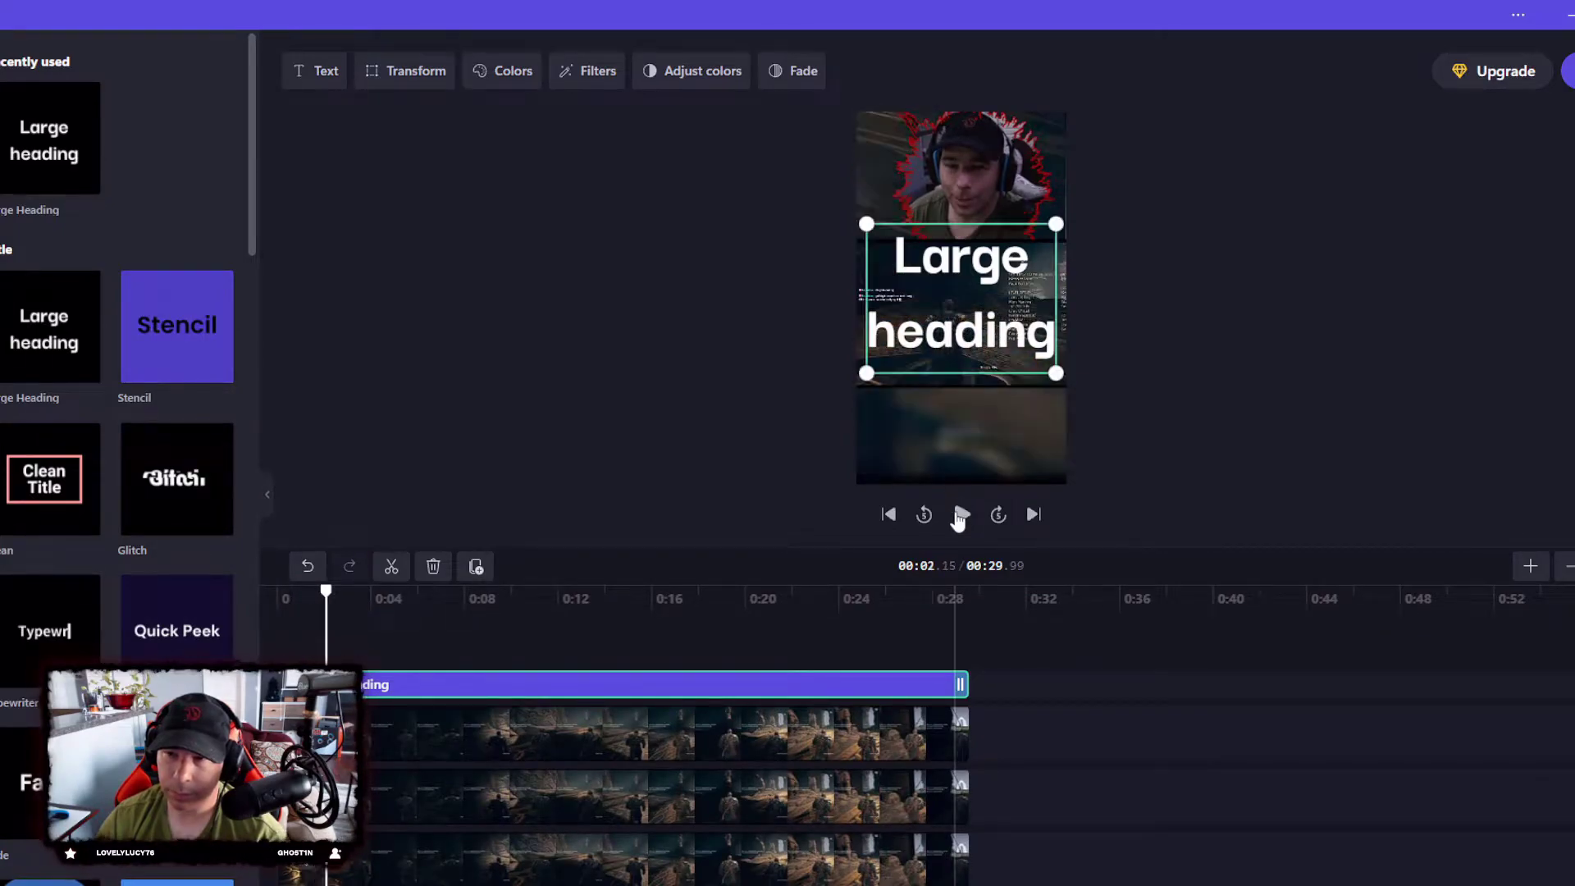
Step: Pause at about two seconds, split the title clip, and move the playhead to 0:00.60
{"action": "left_click", "coordinate": [961, 515]}
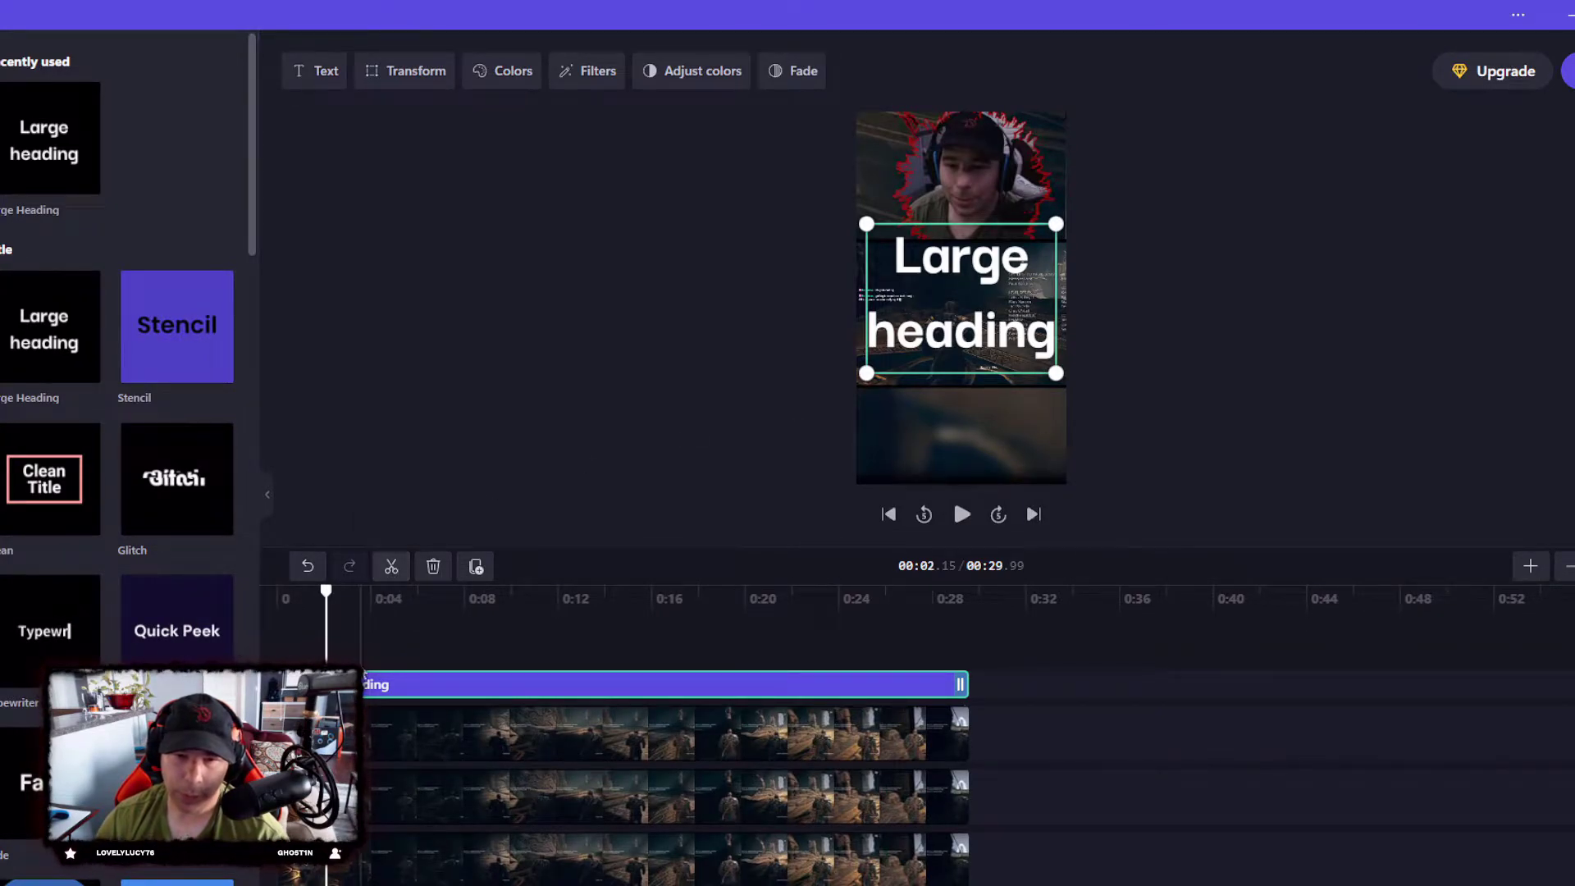
{"action": "left_click", "coordinate": [392, 566]}
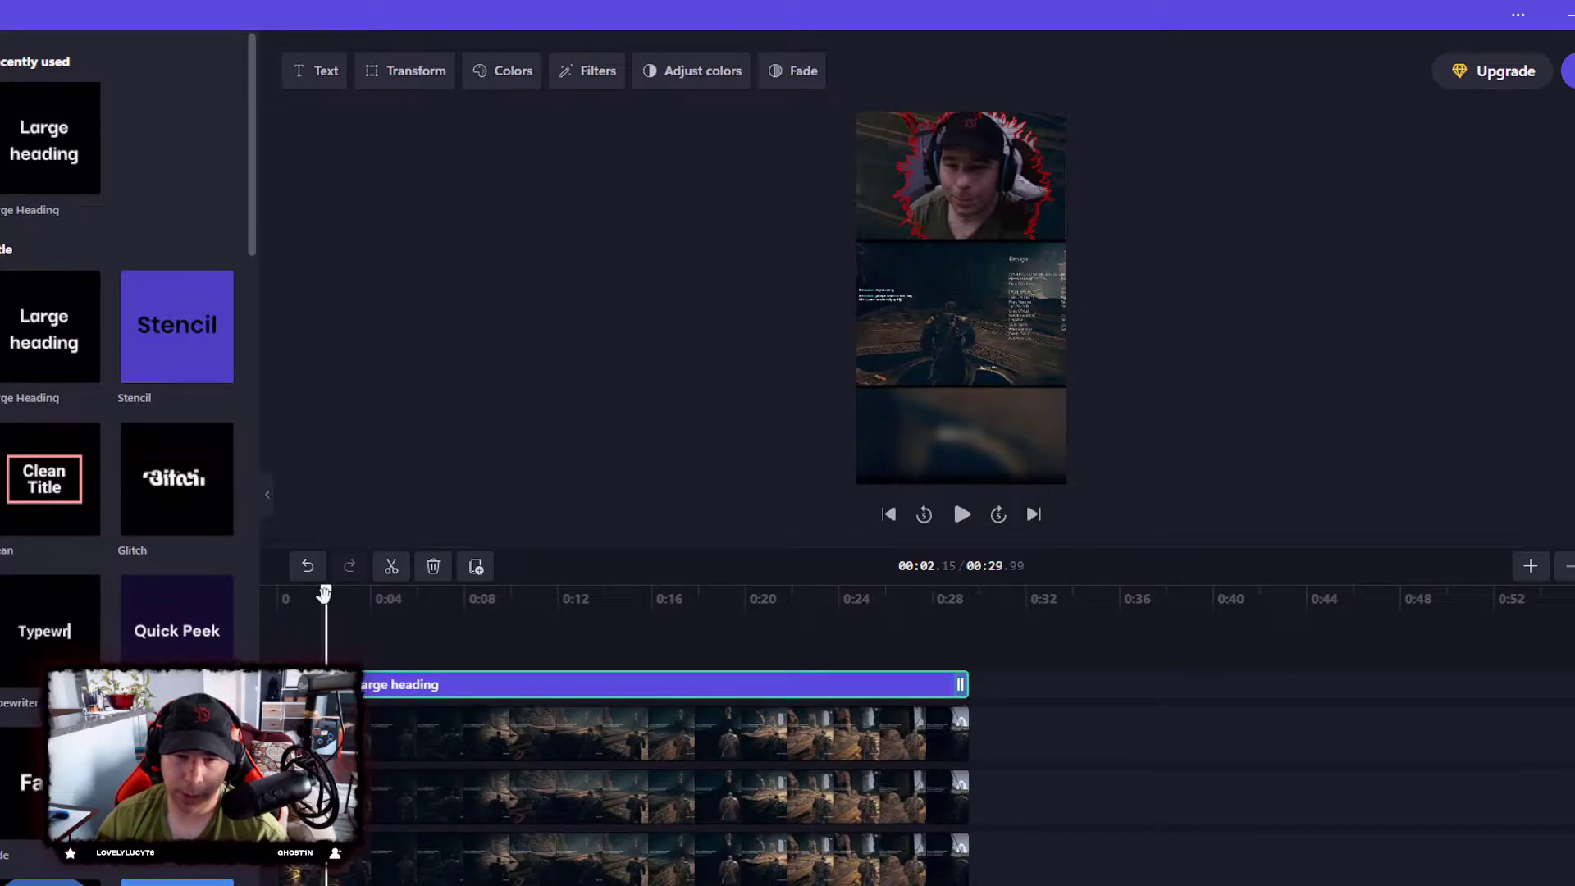
{"action": "left_click", "coordinate": [303, 660]}
{"action": "left_click_drag", "start_coordinate": [302, 591], "coordinate": [290, 592]}
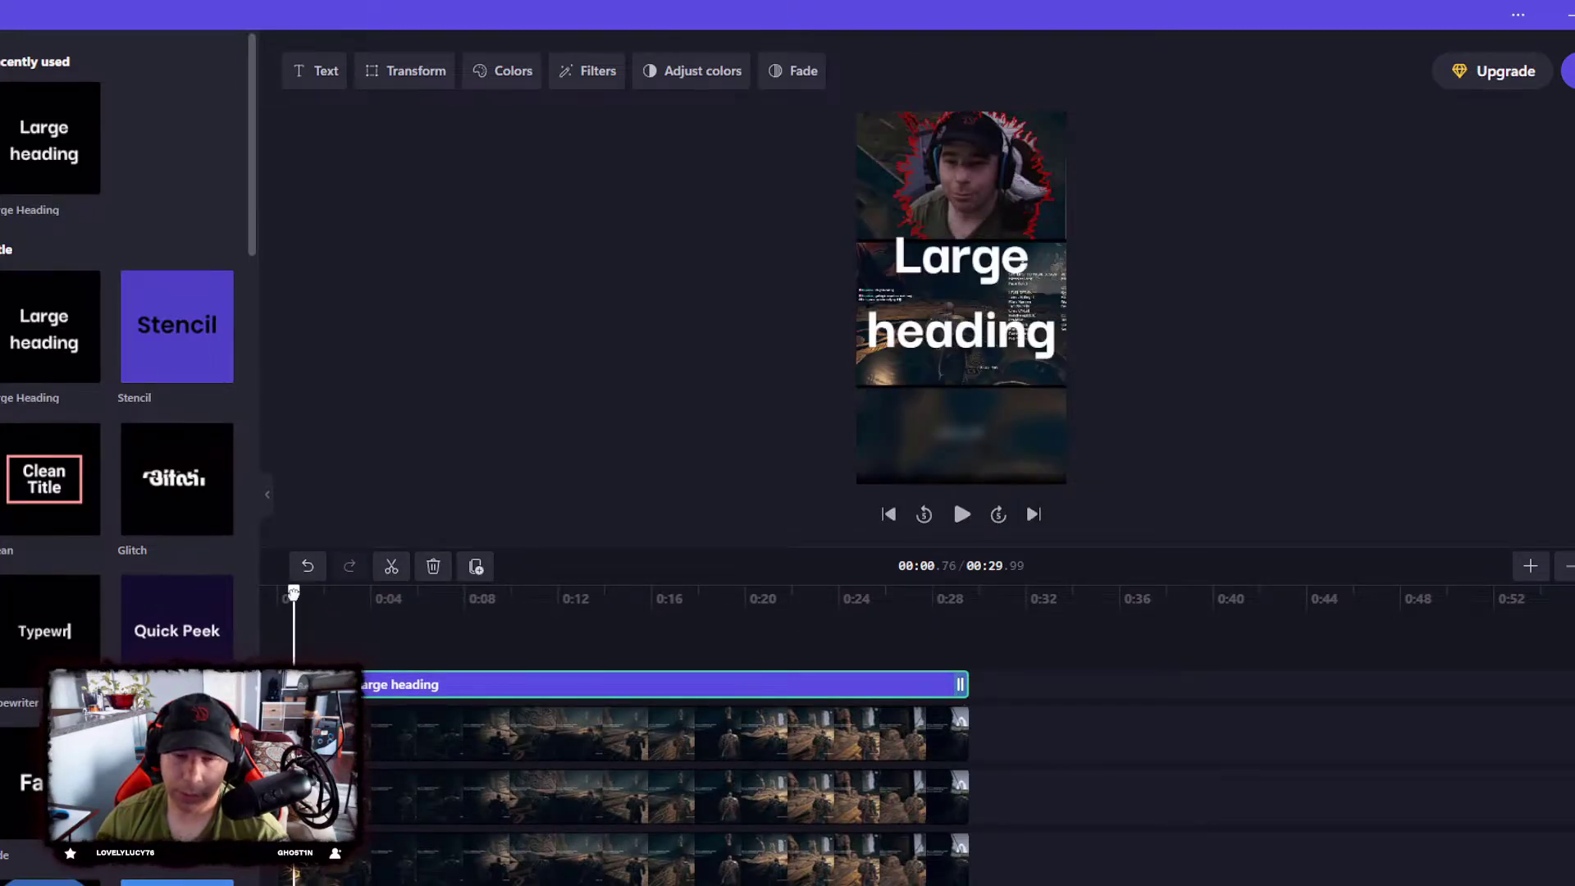
Step: Try rewording the title in its text properties, leaving it as 'Large heading'
{"action": "left_click", "coordinate": [317, 73]}
{"action": "left_click_drag", "start_coordinate": [325, 192], "coordinate": [175, 122]}
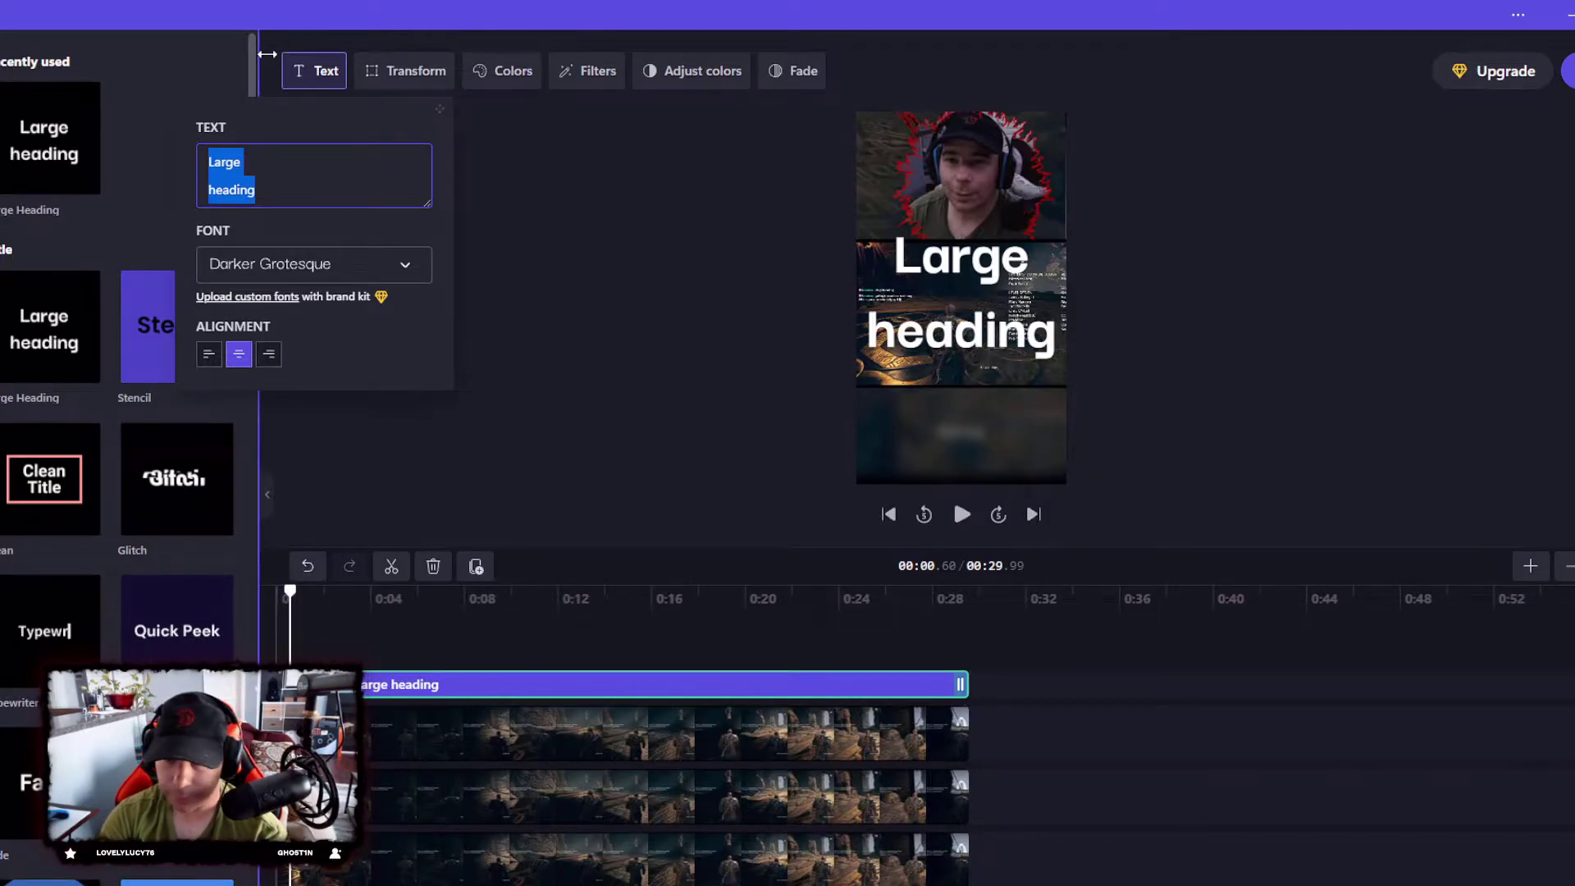
{"action": "type", "text": "Be"}
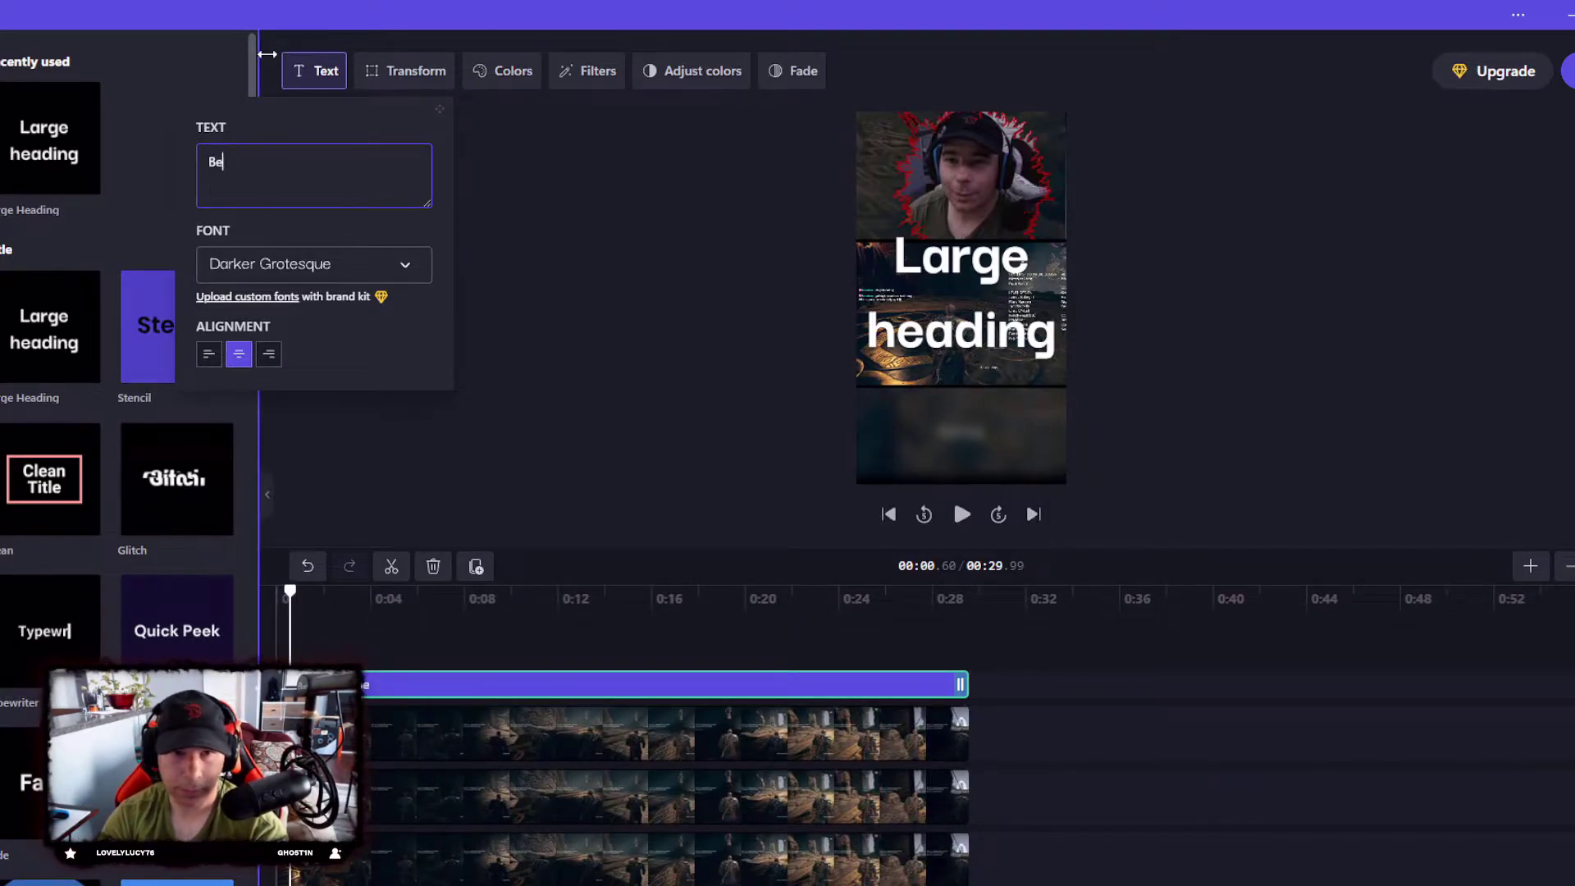
{"action": "type", "text": "en Like"}
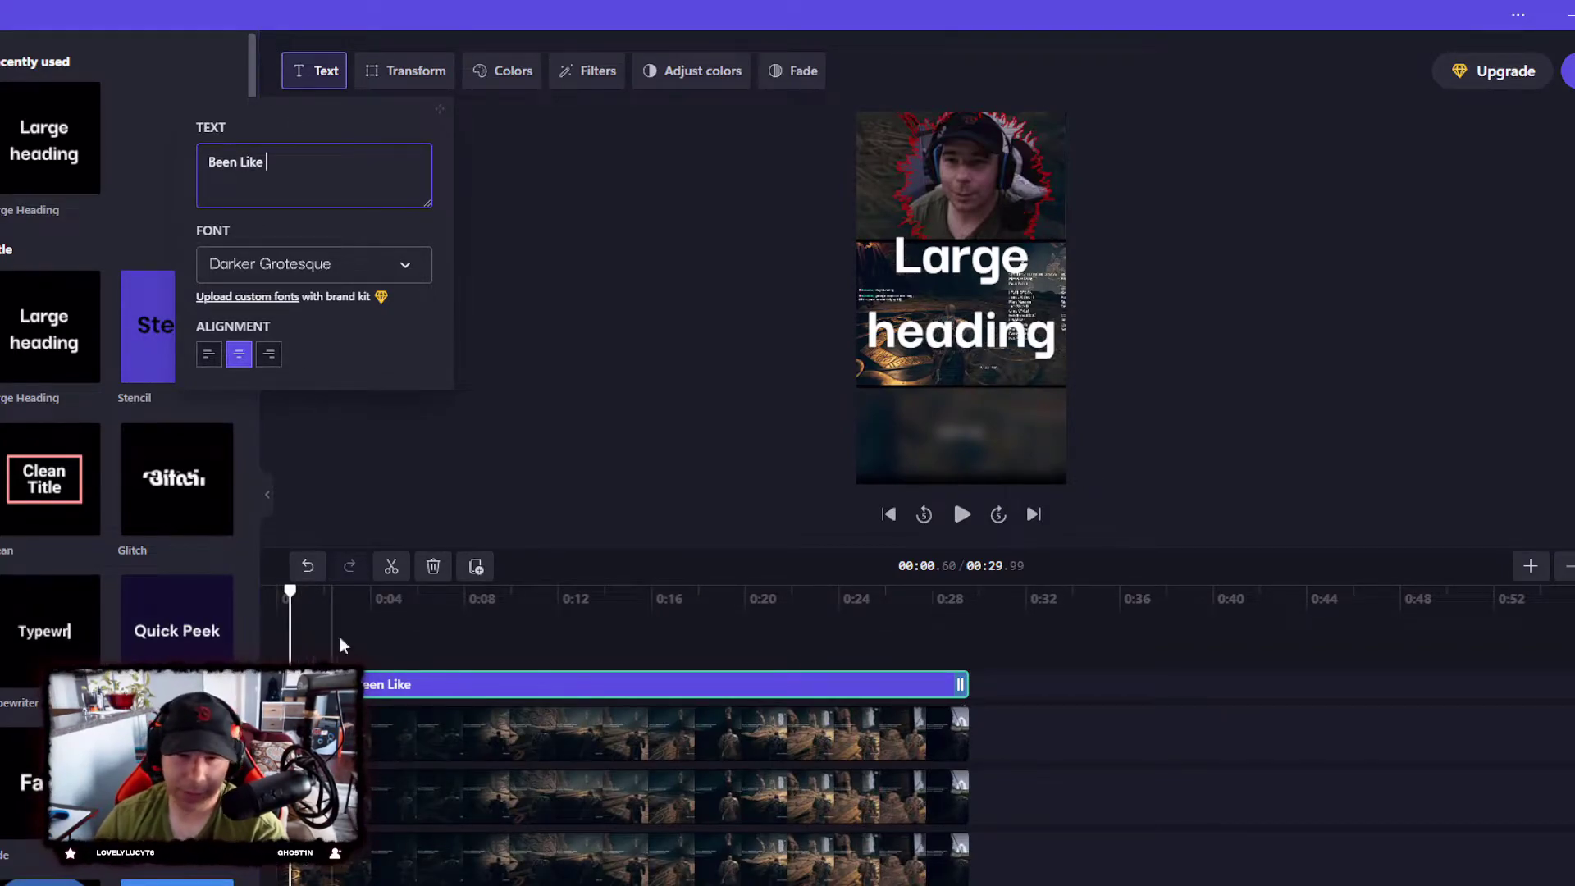
{"action": "key", "text": "ctrl+a"}
{"action": "key", "text": "BackSpace"}
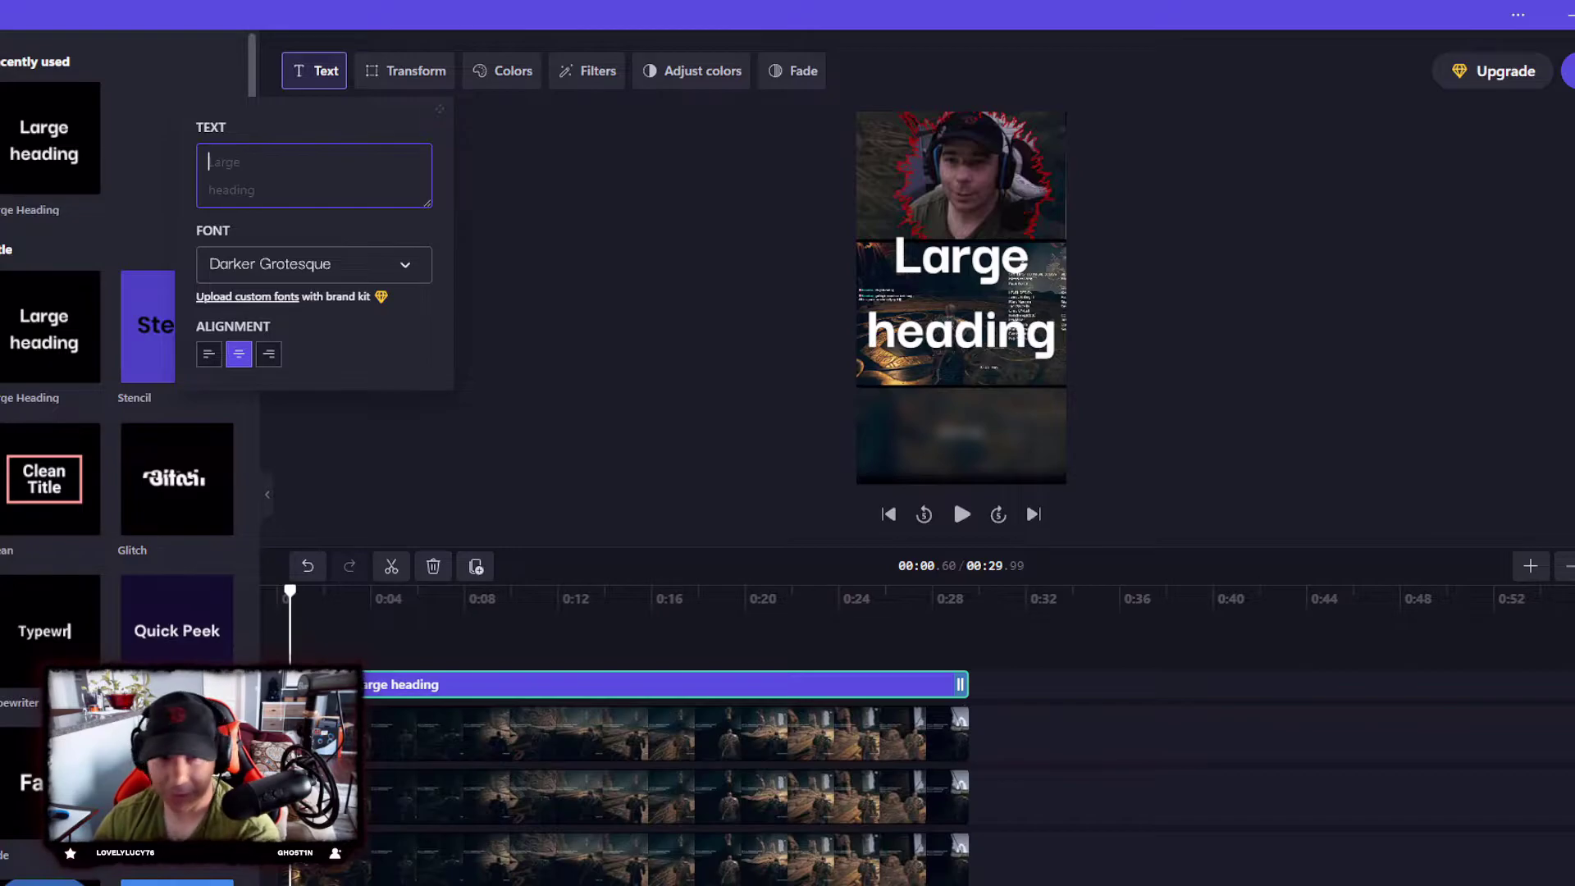
{"action": "left_click", "coordinate": [598, 370]}
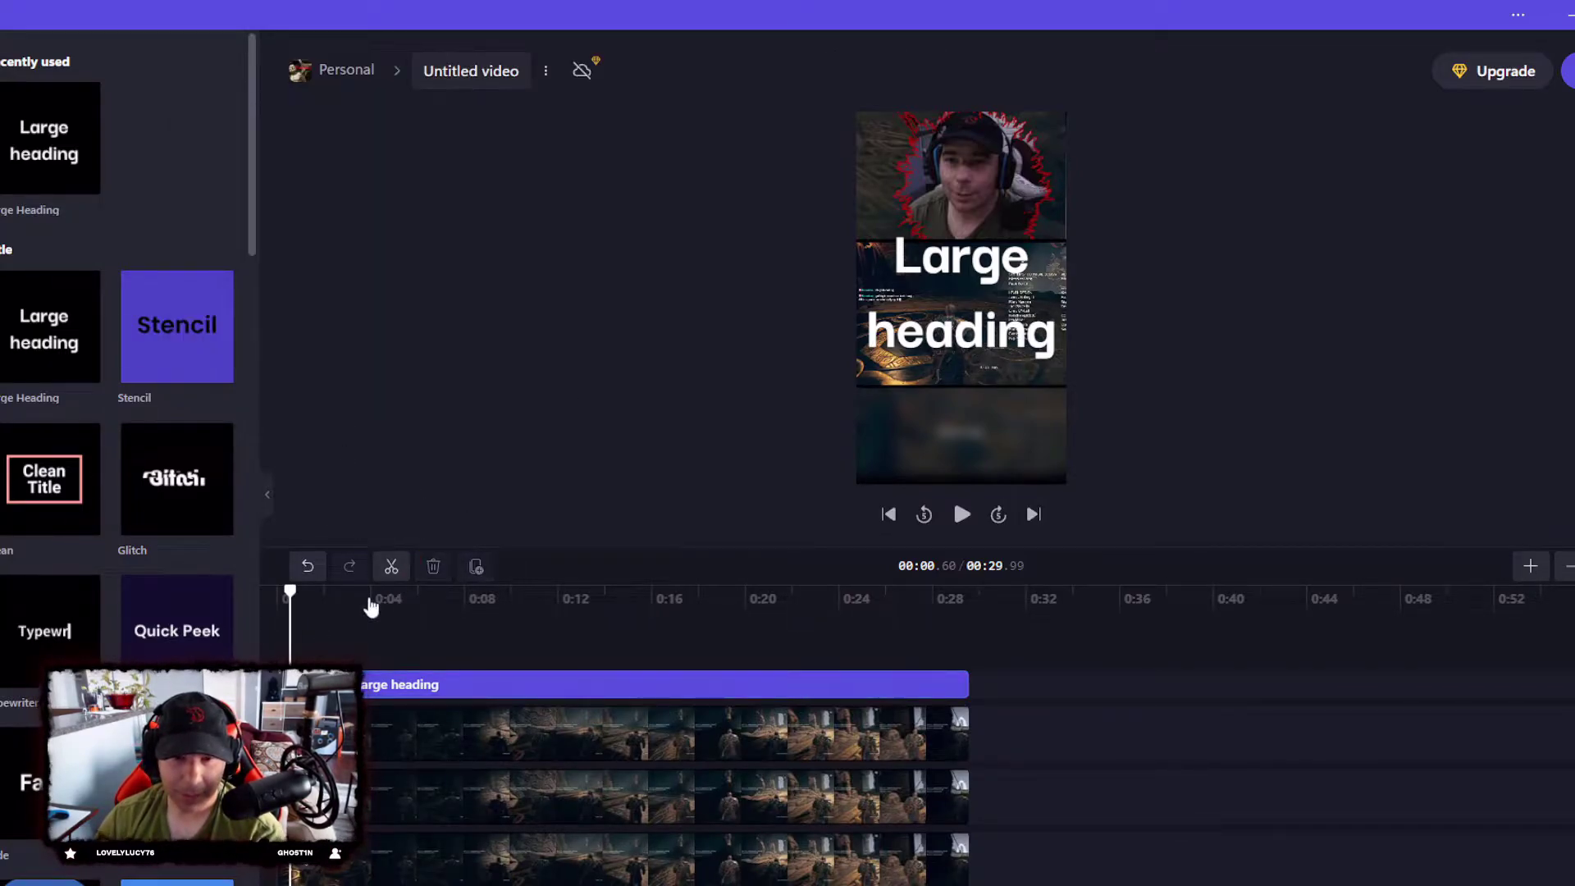
Step: Replace the heading text 'Large heading' with 'Been like me'
{"action": "left_click", "coordinate": [959, 295]}
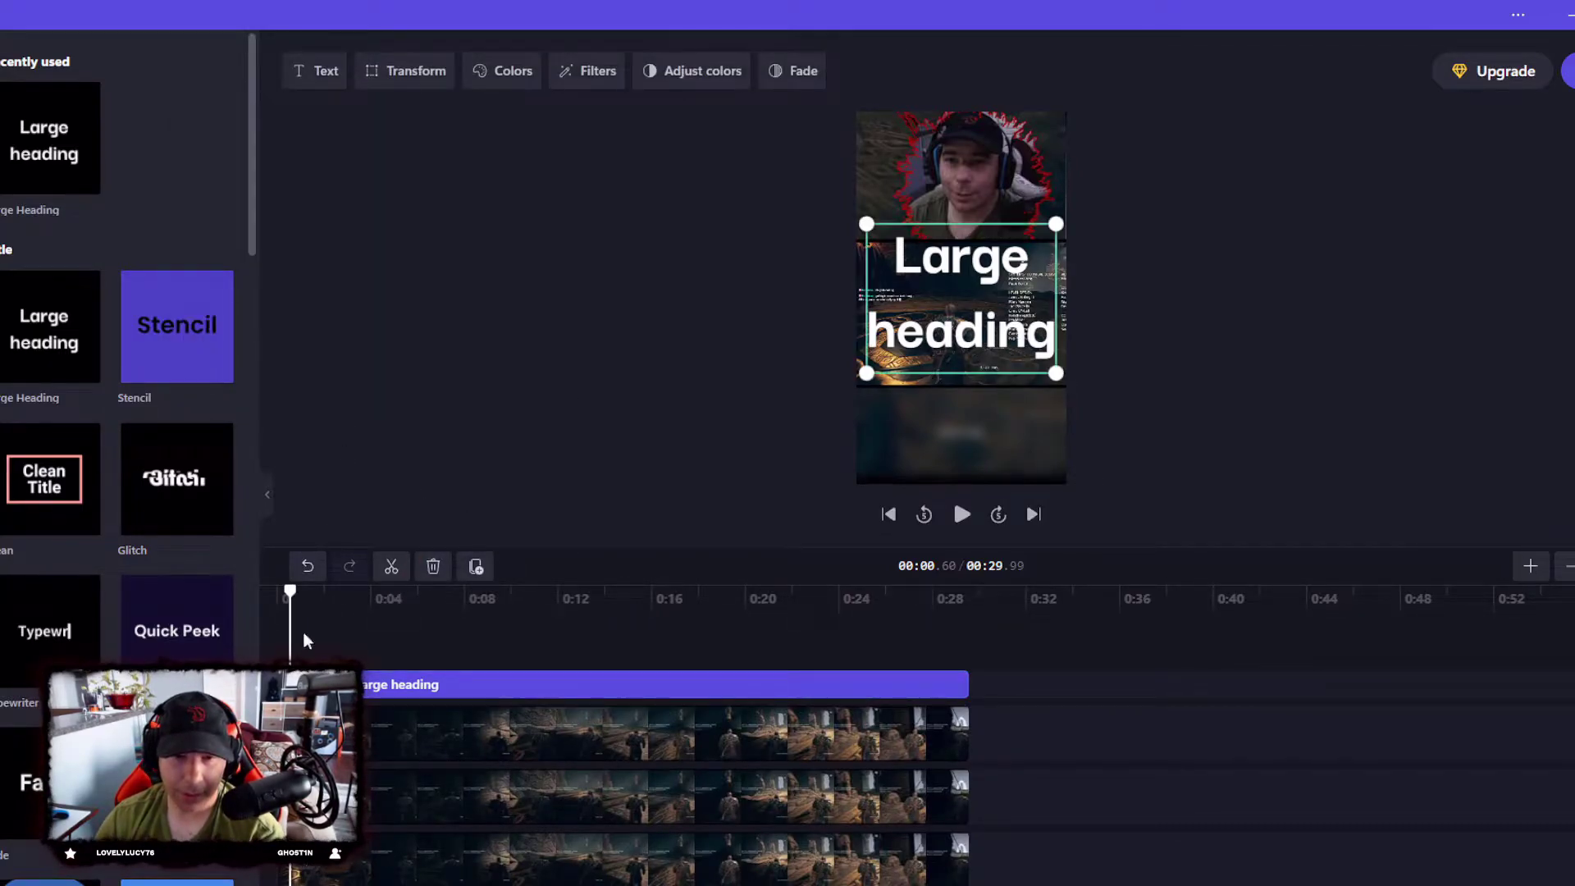
{"action": "left_click", "coordinate": [295, 70]}
{"action": "key", "text": "ctrl+a"}
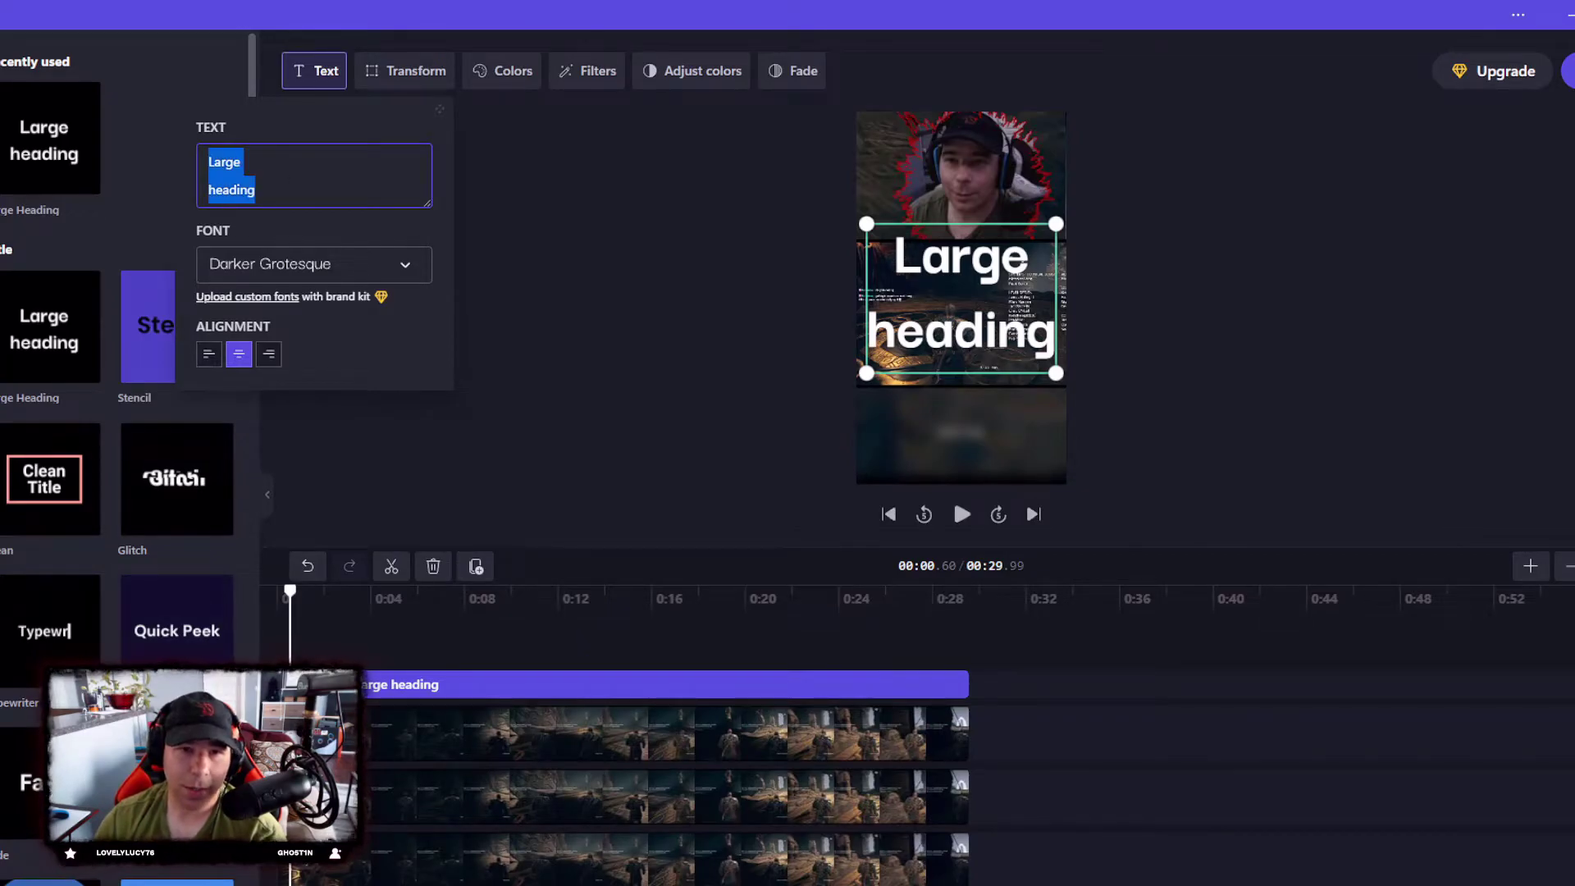
{"action": "type", "text": "Been l"}
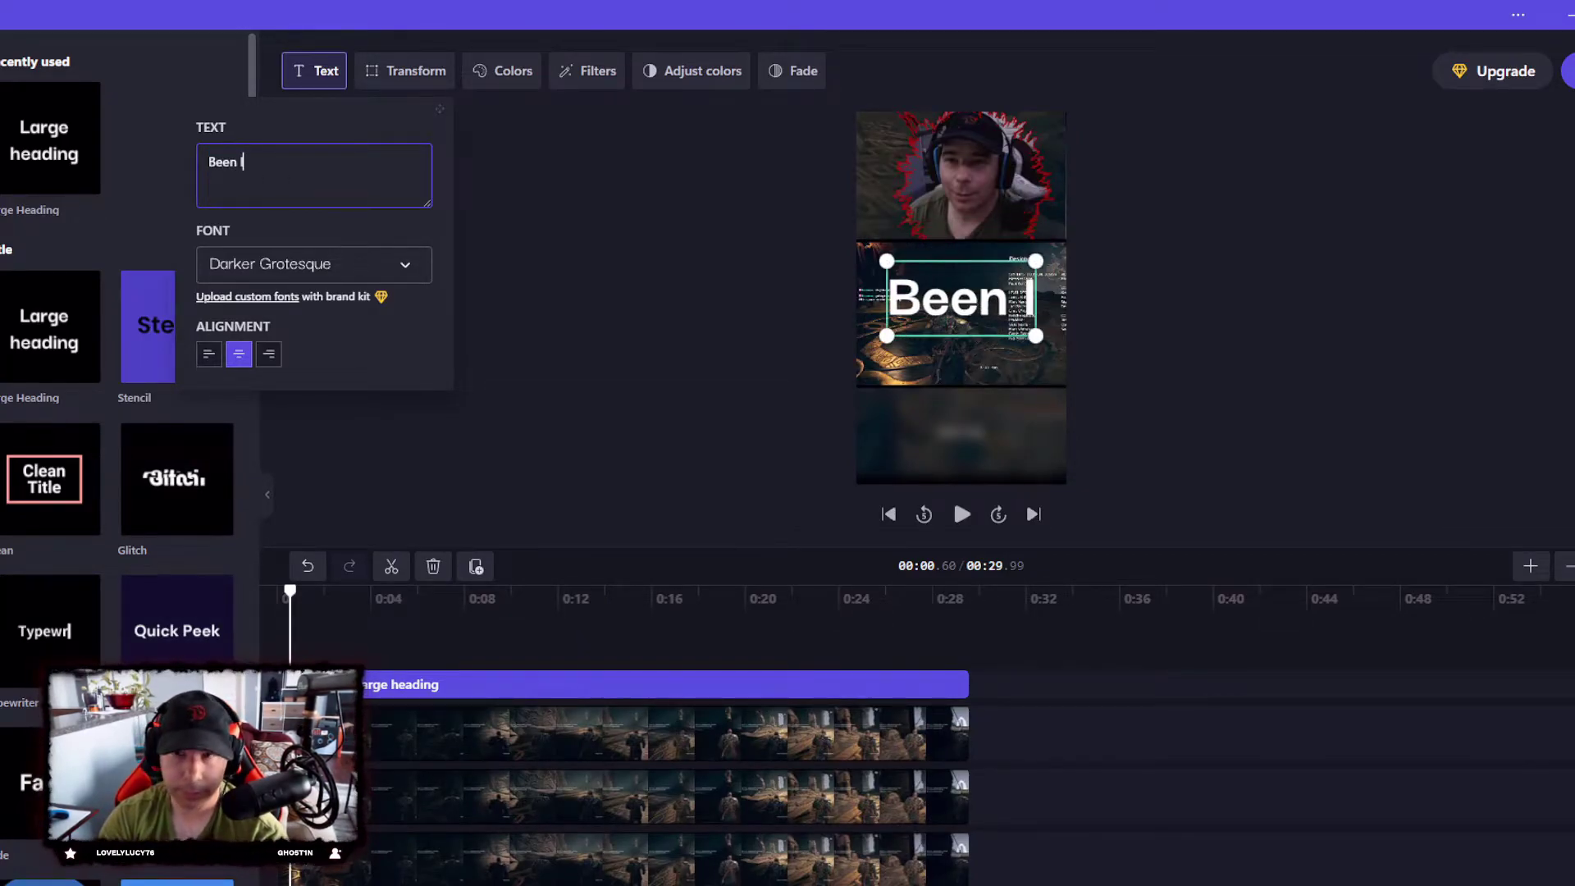
{"action": "key", "text": "BackSpace"}
{"action": "type", "text": "Lik"}
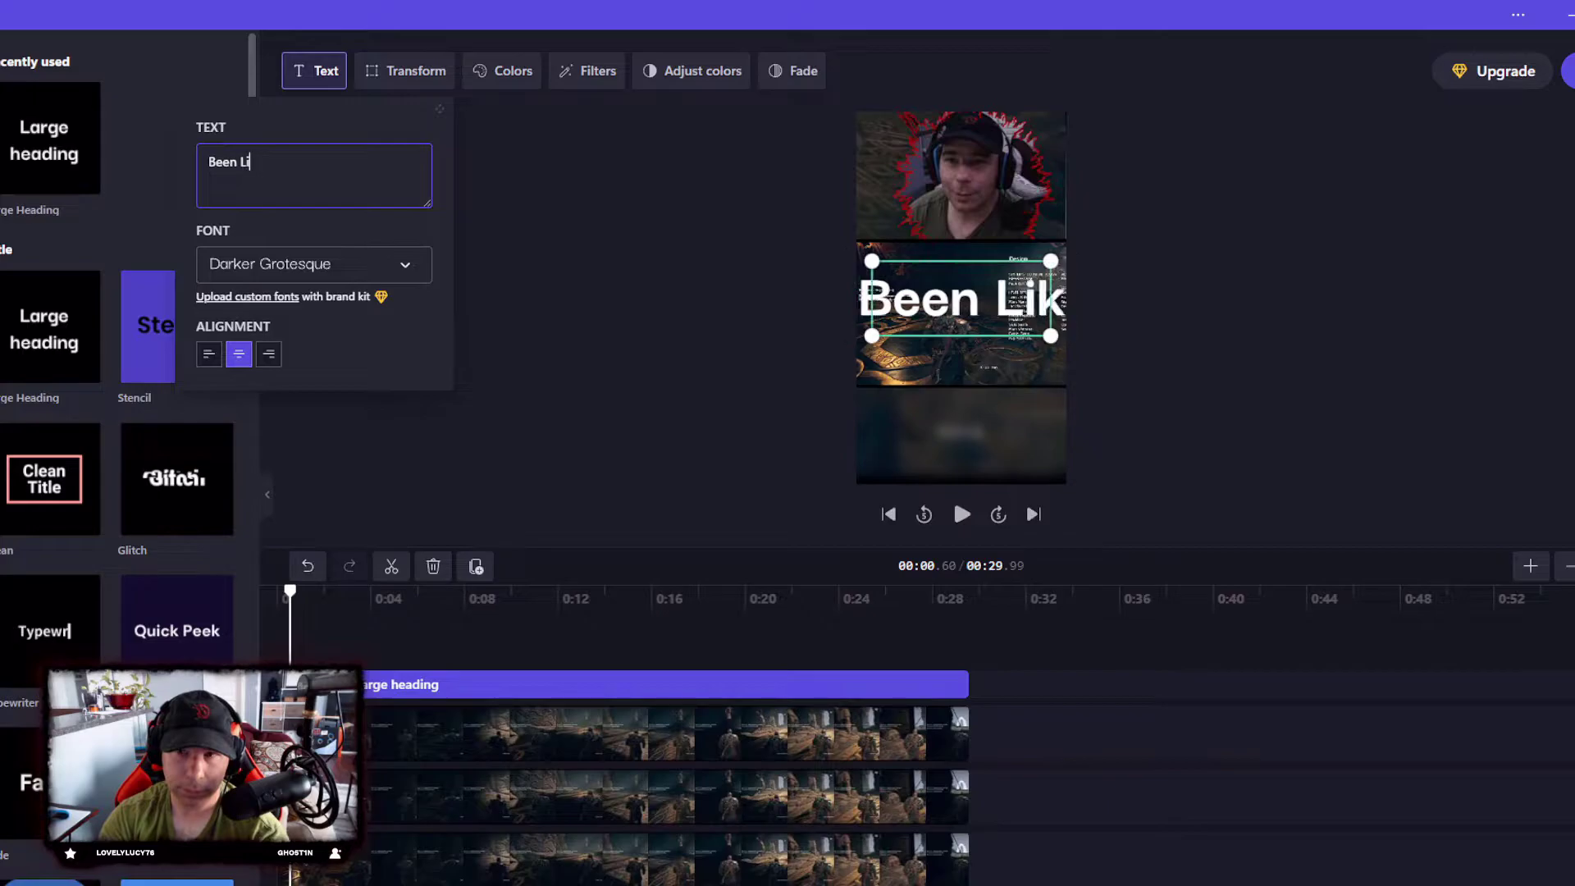
{"action": "key", "text": "BackSpace"}
{"action": "key", "text": "BackSpace"}
{"action": "key", "text": "BackSpace"}
{"action": "type", "text": "lik"}
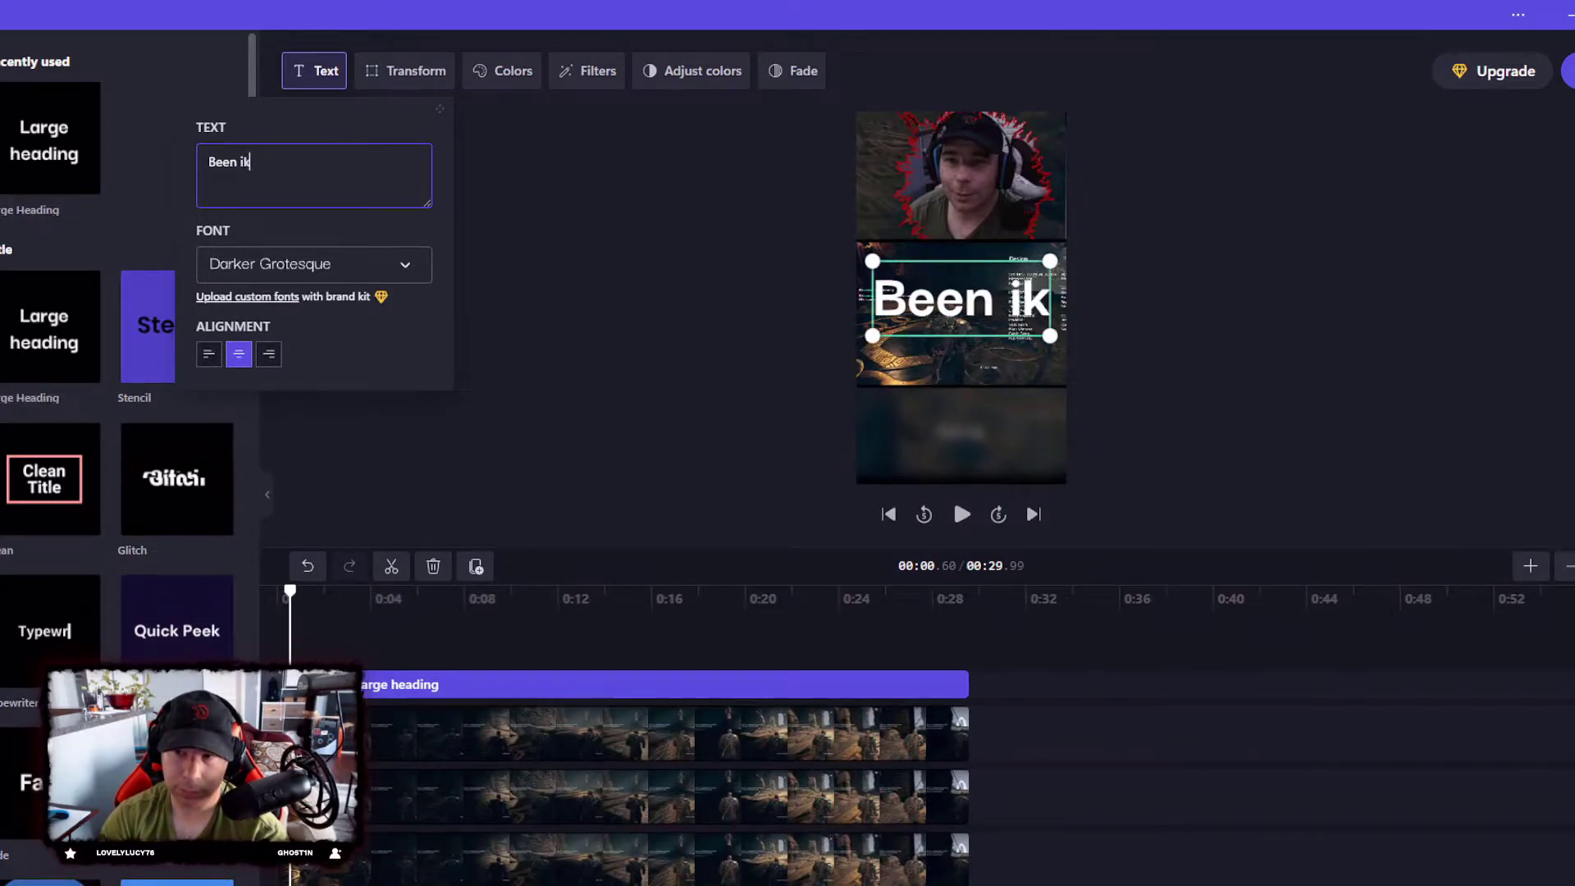
{"action": "key", "text": "BackSpace"}
{"action": "key", "text": "BackSpace"}
{"action": "type", "text": "ike"}
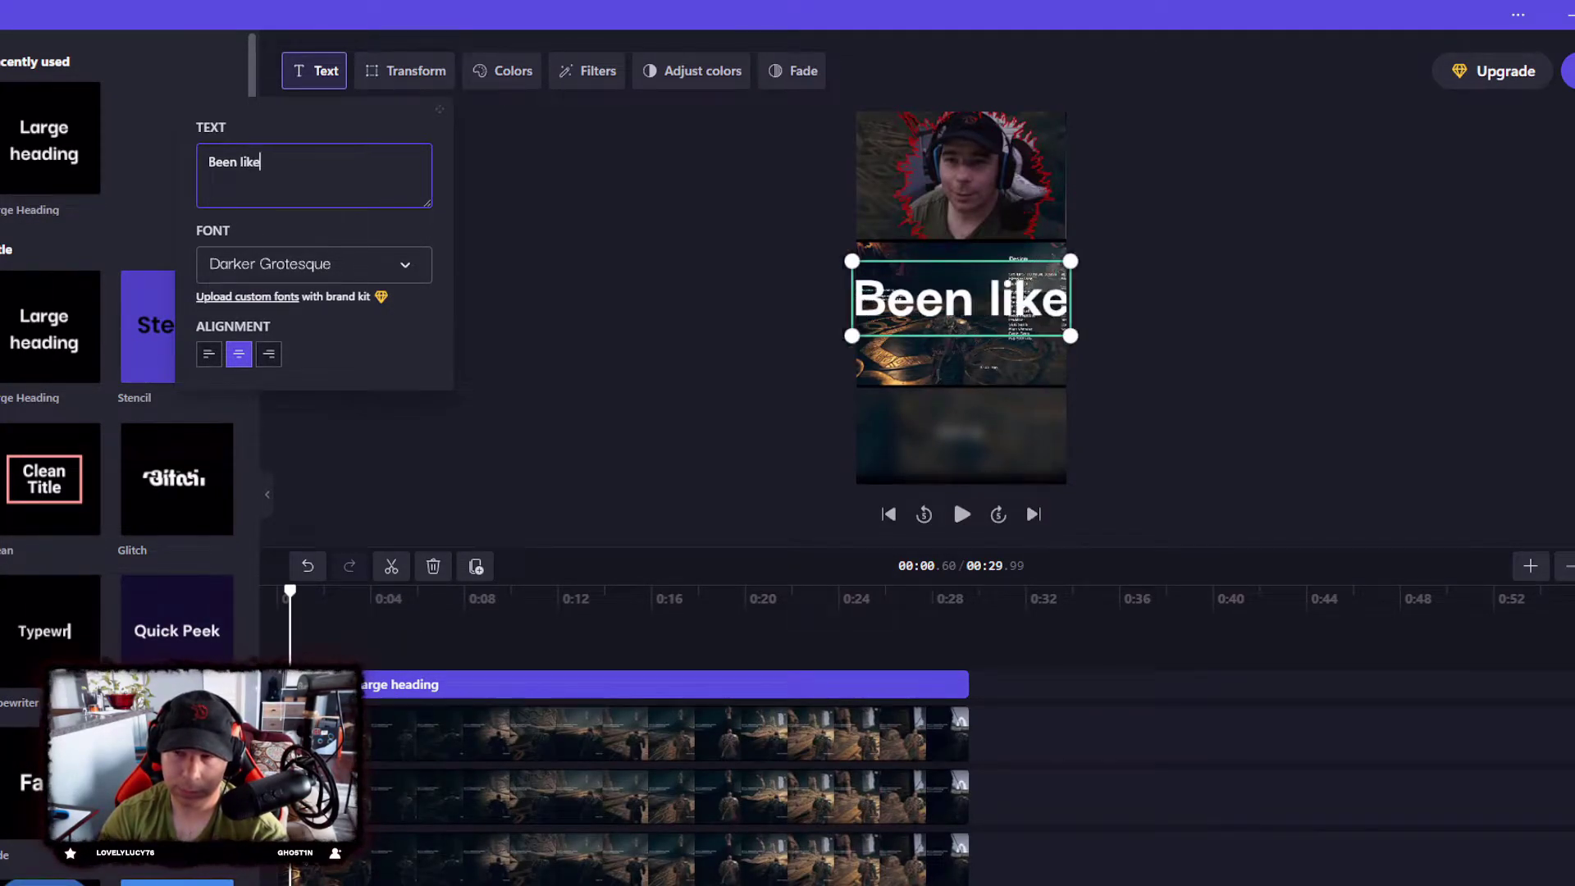
{"action": "type", "text": " me"}
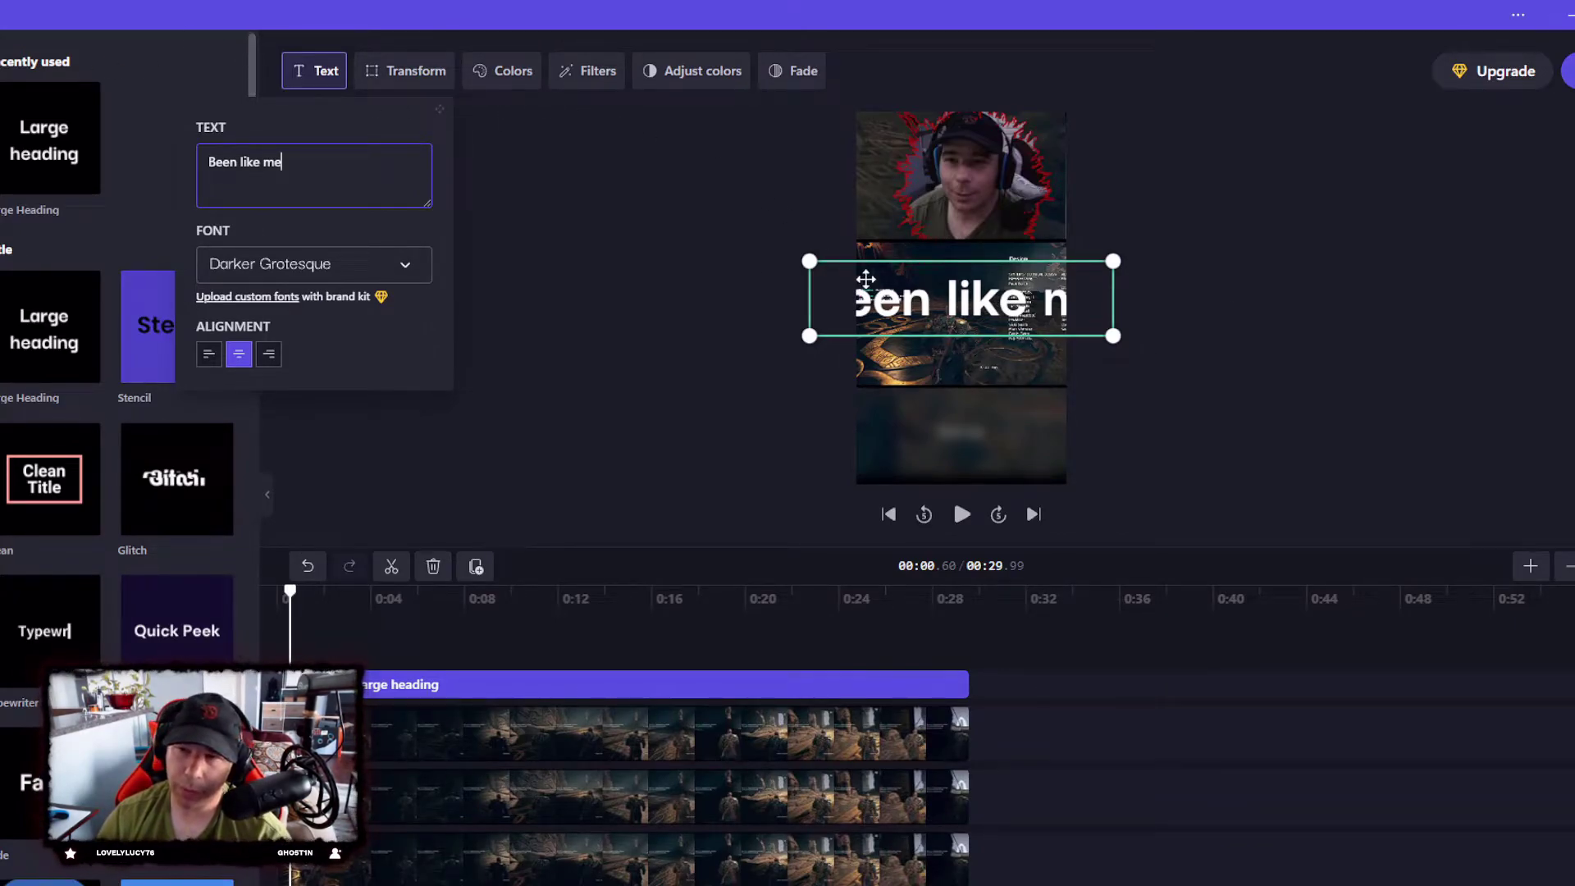
Step: Place the caption at bottom centre and reduce its size to fit the frame
{"action": "left_click", "coordinate": [406, 74]}
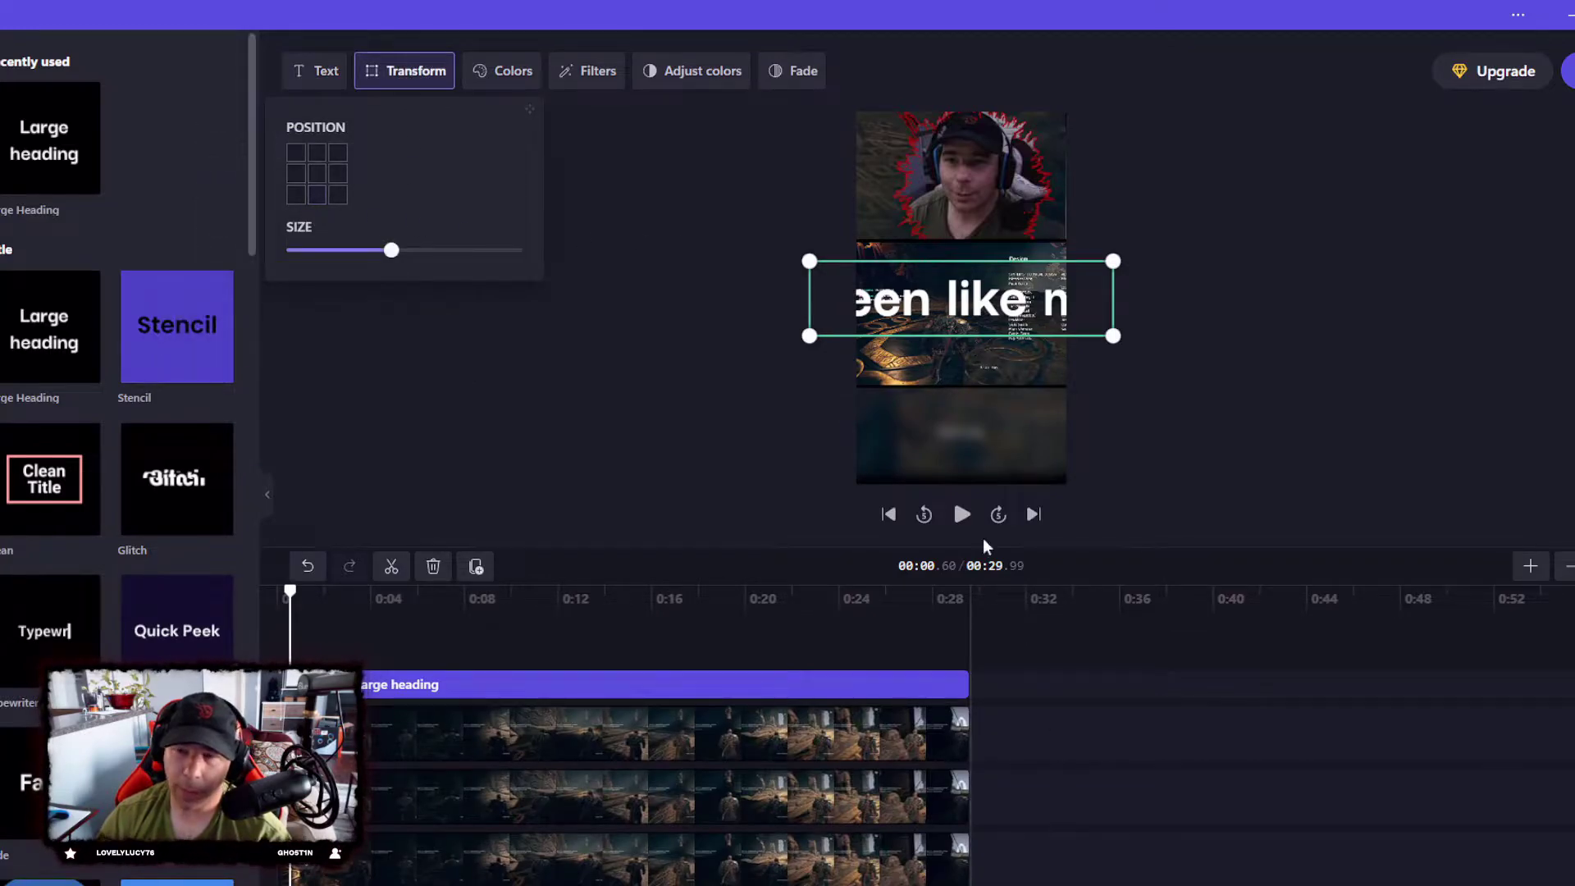
{"action": "left_click", "coordinate": [317, 195]}
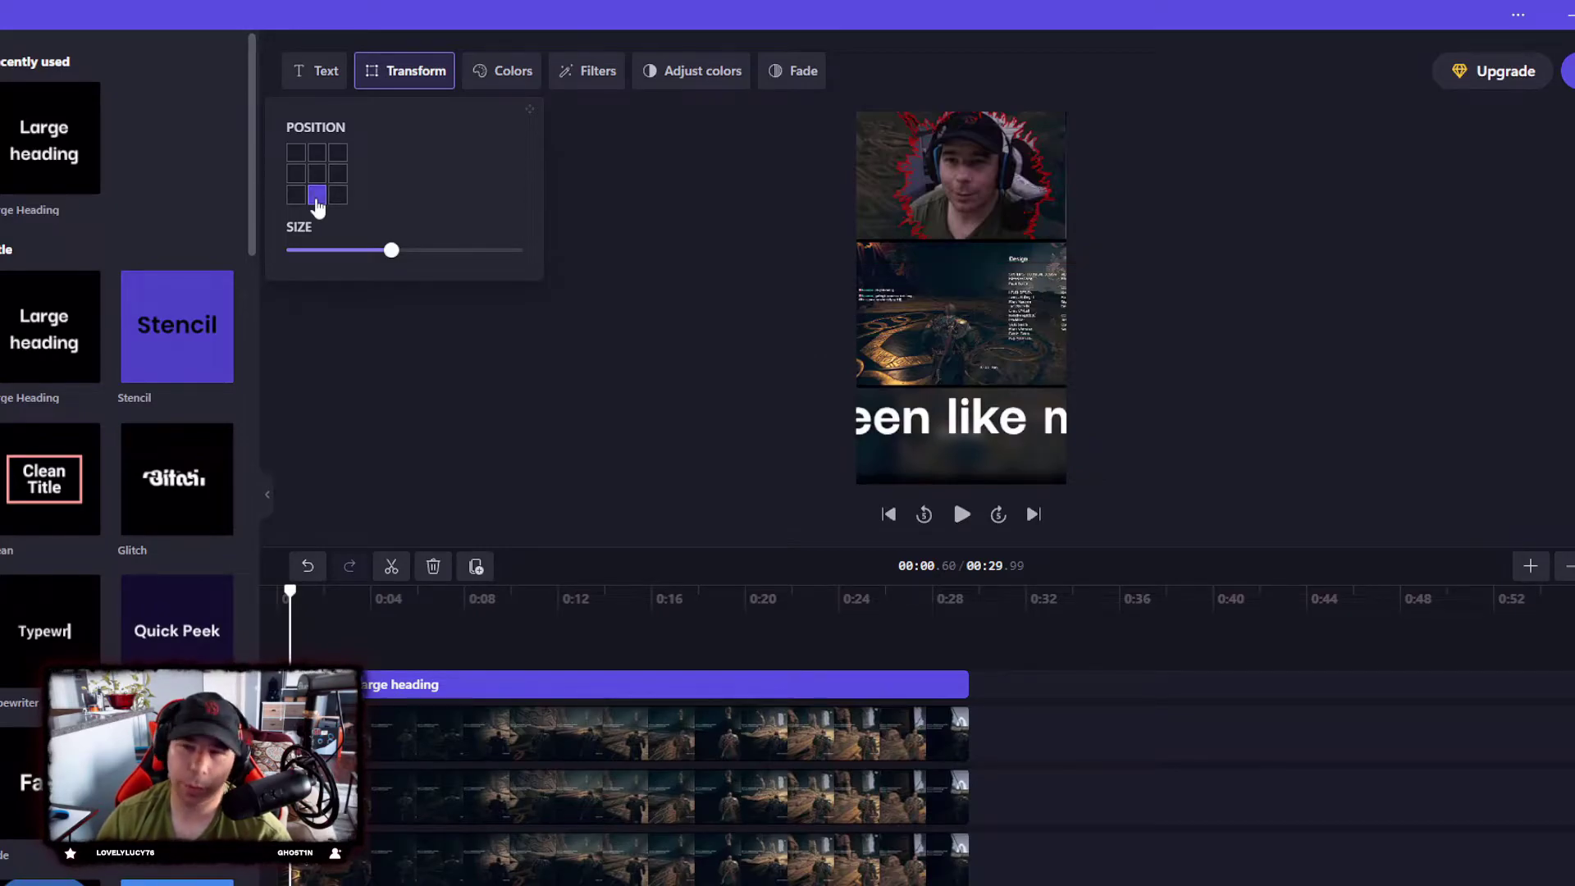
{"action": "left_click_drag", "start_coordinate": [389, 251], "coordinate": [328, 251]}
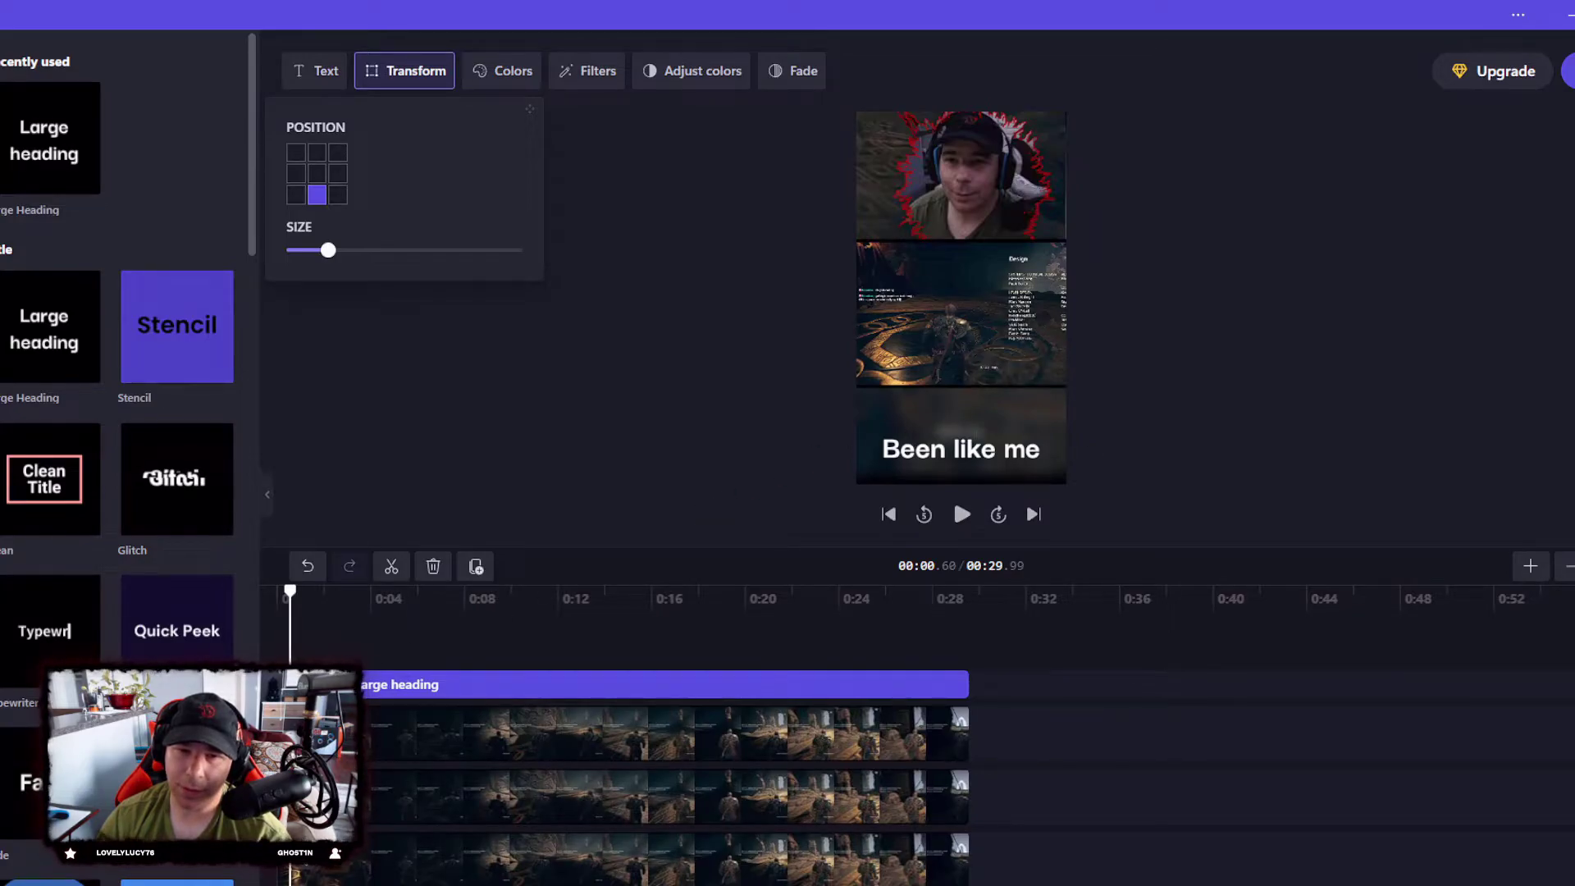
{"action": "left_click", "coordinate": [604, 560]}
{"action": "left_click", "coordinate": [900, 458]}
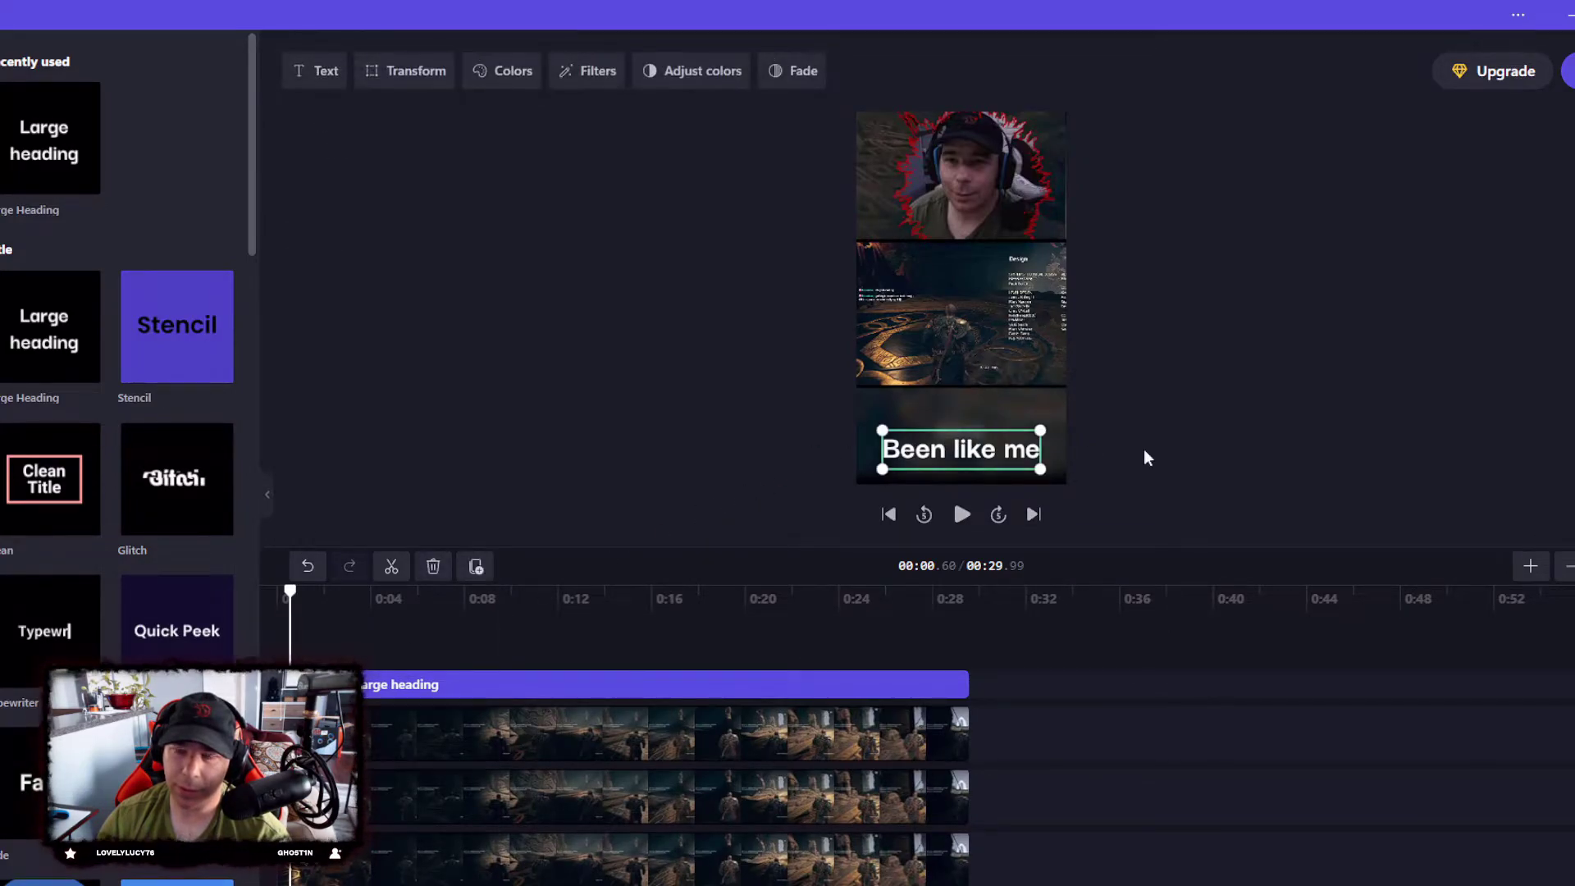
Step: Set the 'Been like me' caption font to Luckiest Guy and play the preview
{"action": "left_click", "coordinate": [317, 75]}
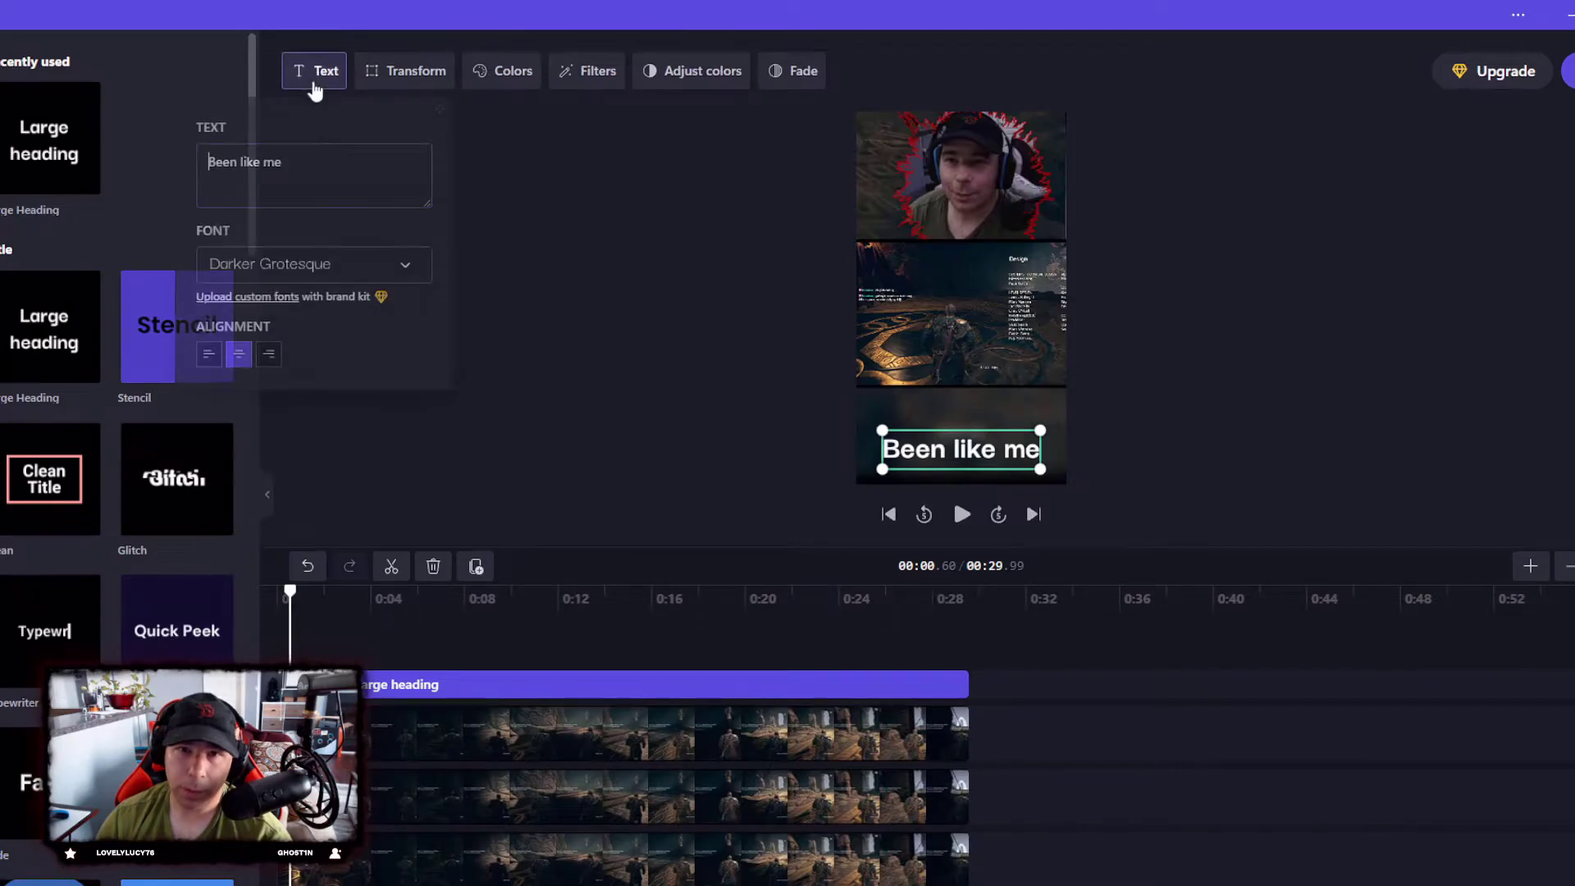
{"action": "left_click", "coordinate": [417, 274]}
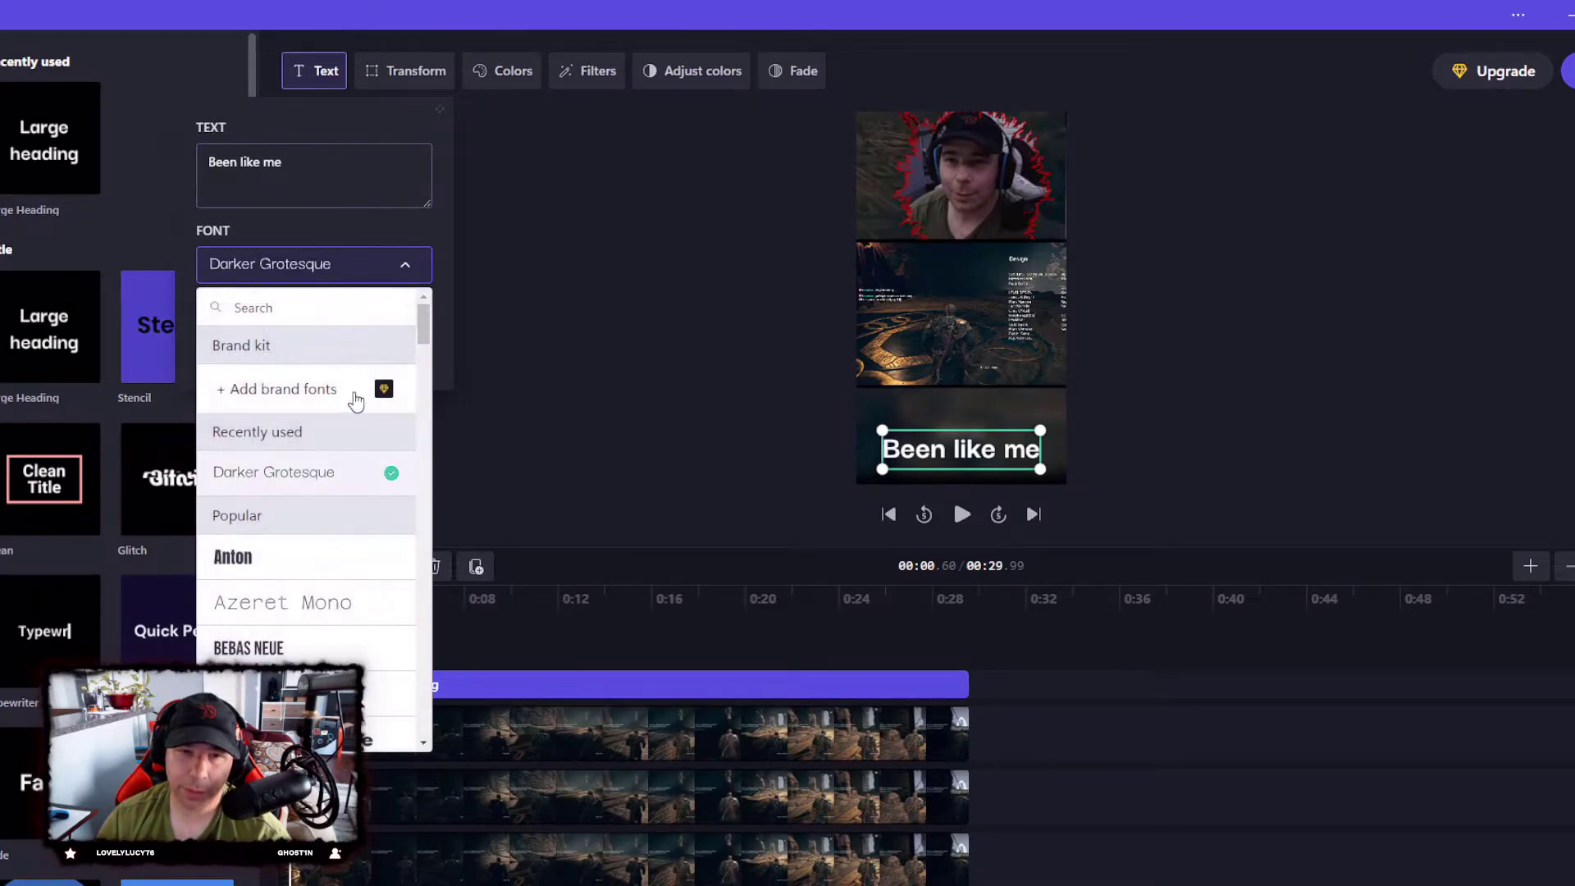
{"action": "scroll", "coordinate": [352, 430], "scroll_direction": "down", "scroll_amount": 1}
{"action": "scroll", "coordinate": [311, 531], "scroll_direction": "down", "scroll_amount": 1}
{"action": "scroll", "coordinate": [311, 532], "scroll_direction": "down", "scroll_amount": 1}
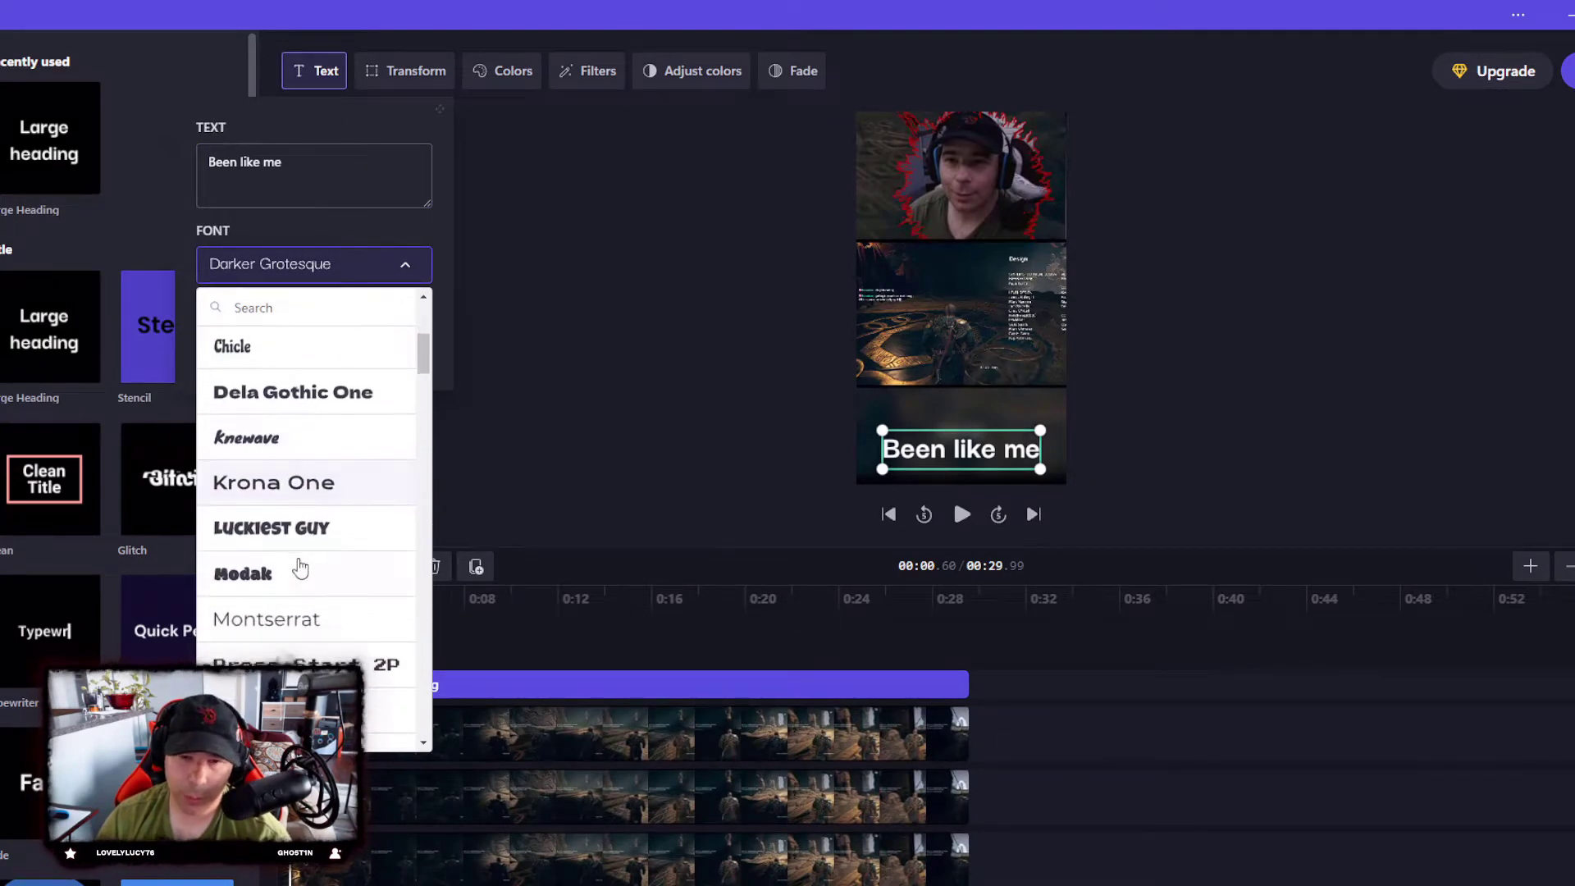
{"action": "left_click", "coordinate": [281, 529]}
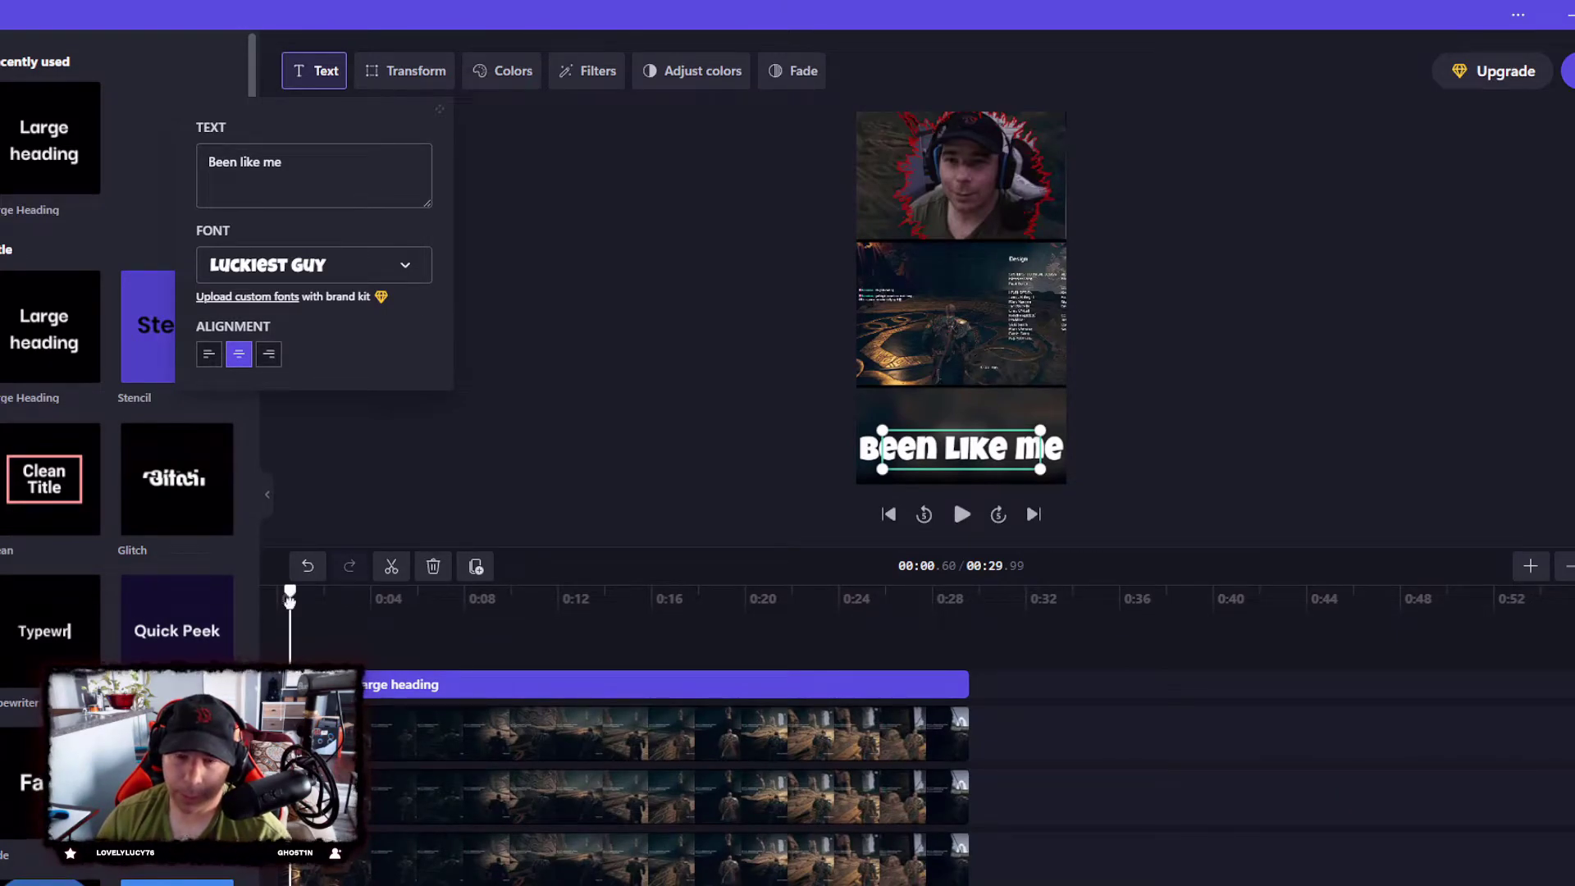
{"action": "left_click", "coordinate": [958, 535]}
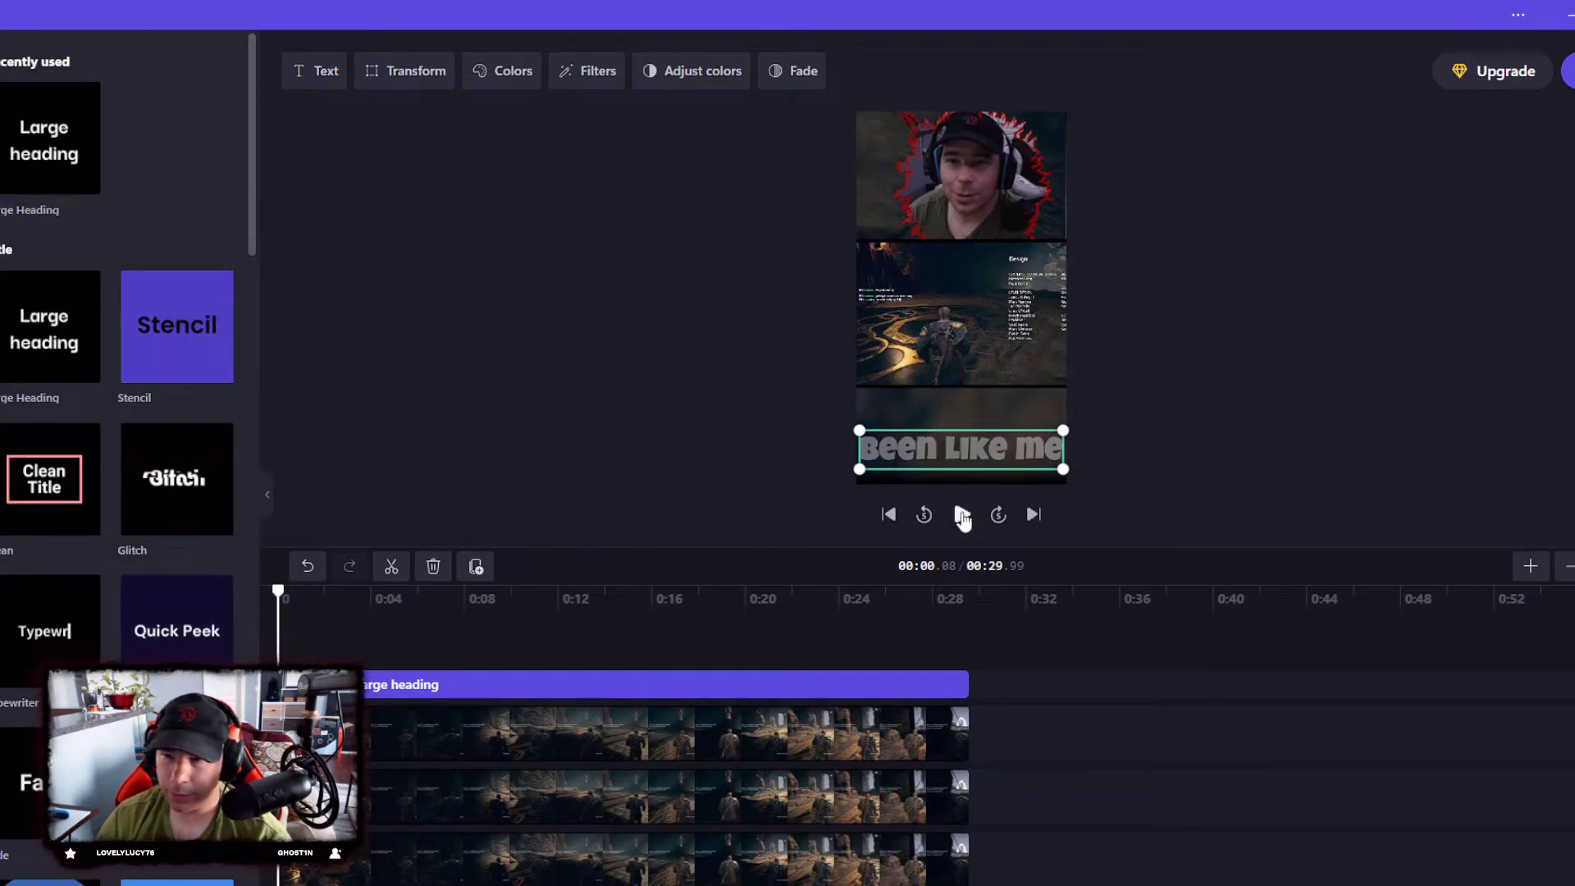
{"action": "left_click", "coordinate": [962, 517]}
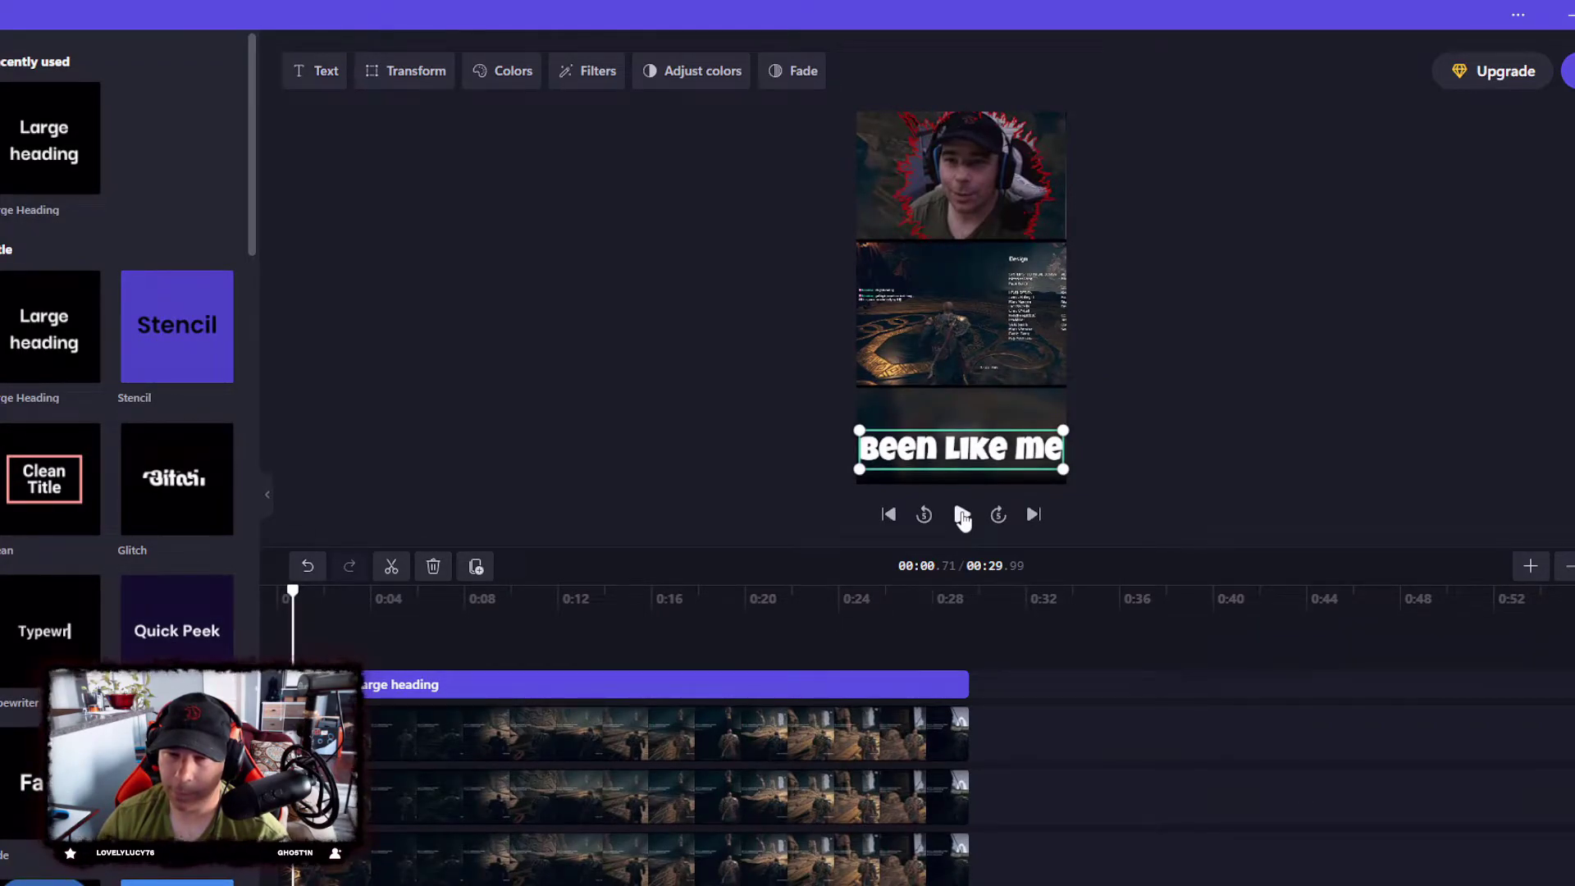
Step: Split the caption clip at the playhead and play a short stretch past the split
{"action": "left_click", "coordinate": [391, 566]}
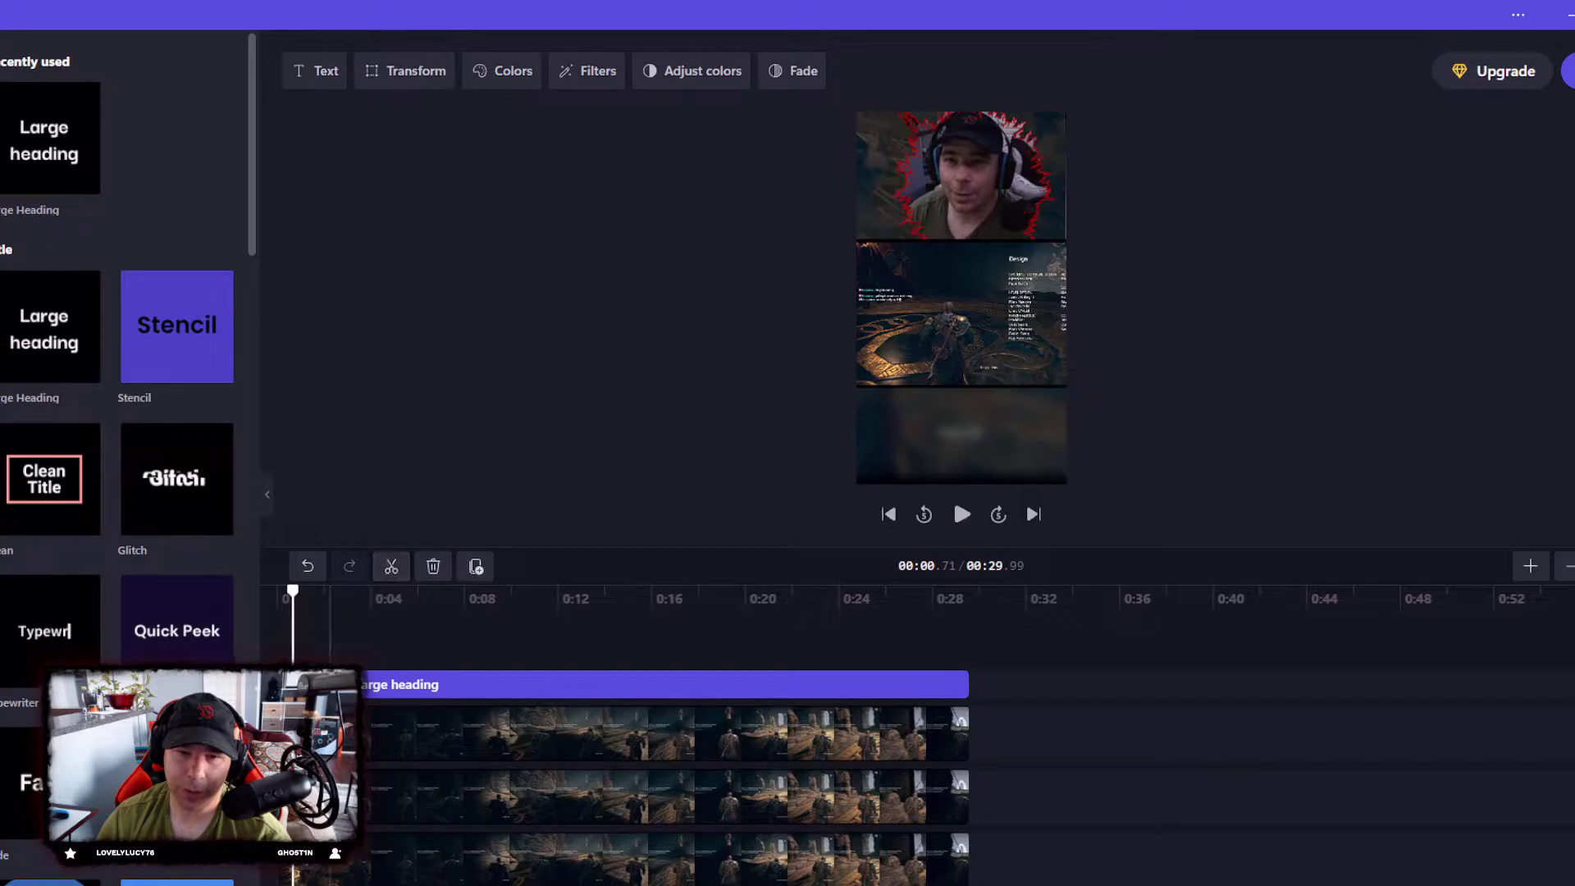
{"action": "left_click_drag", "start_coordinate": [290, 596], "coordinate": [298, 596]}
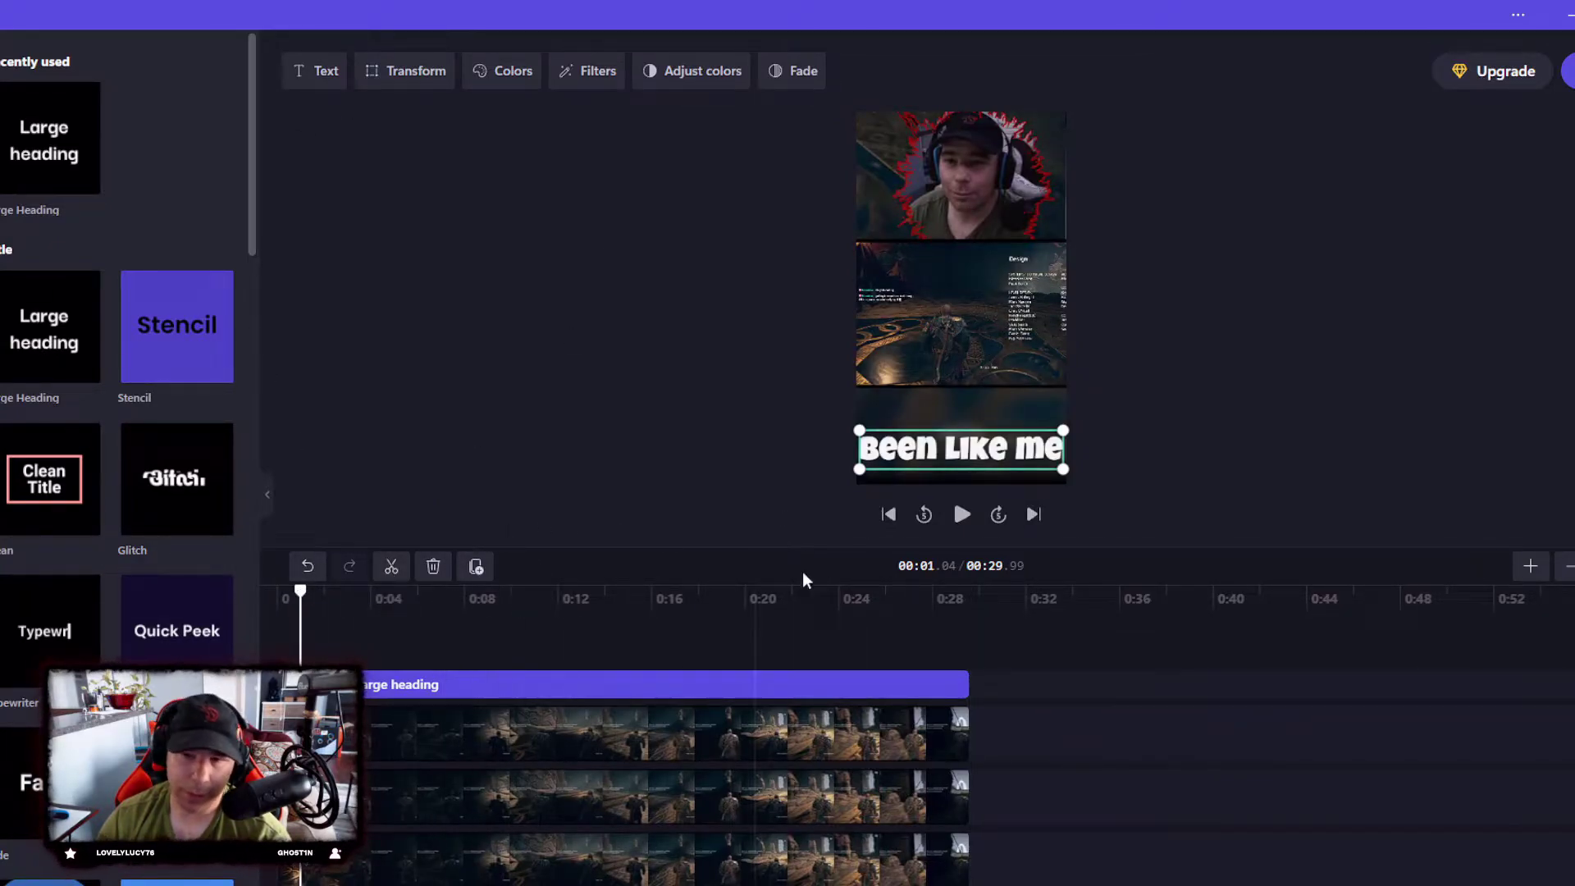
{"action": "left_click", "coordinate": [955, 517]}
{"action": "left_click", "coordinate": [955, 516]}
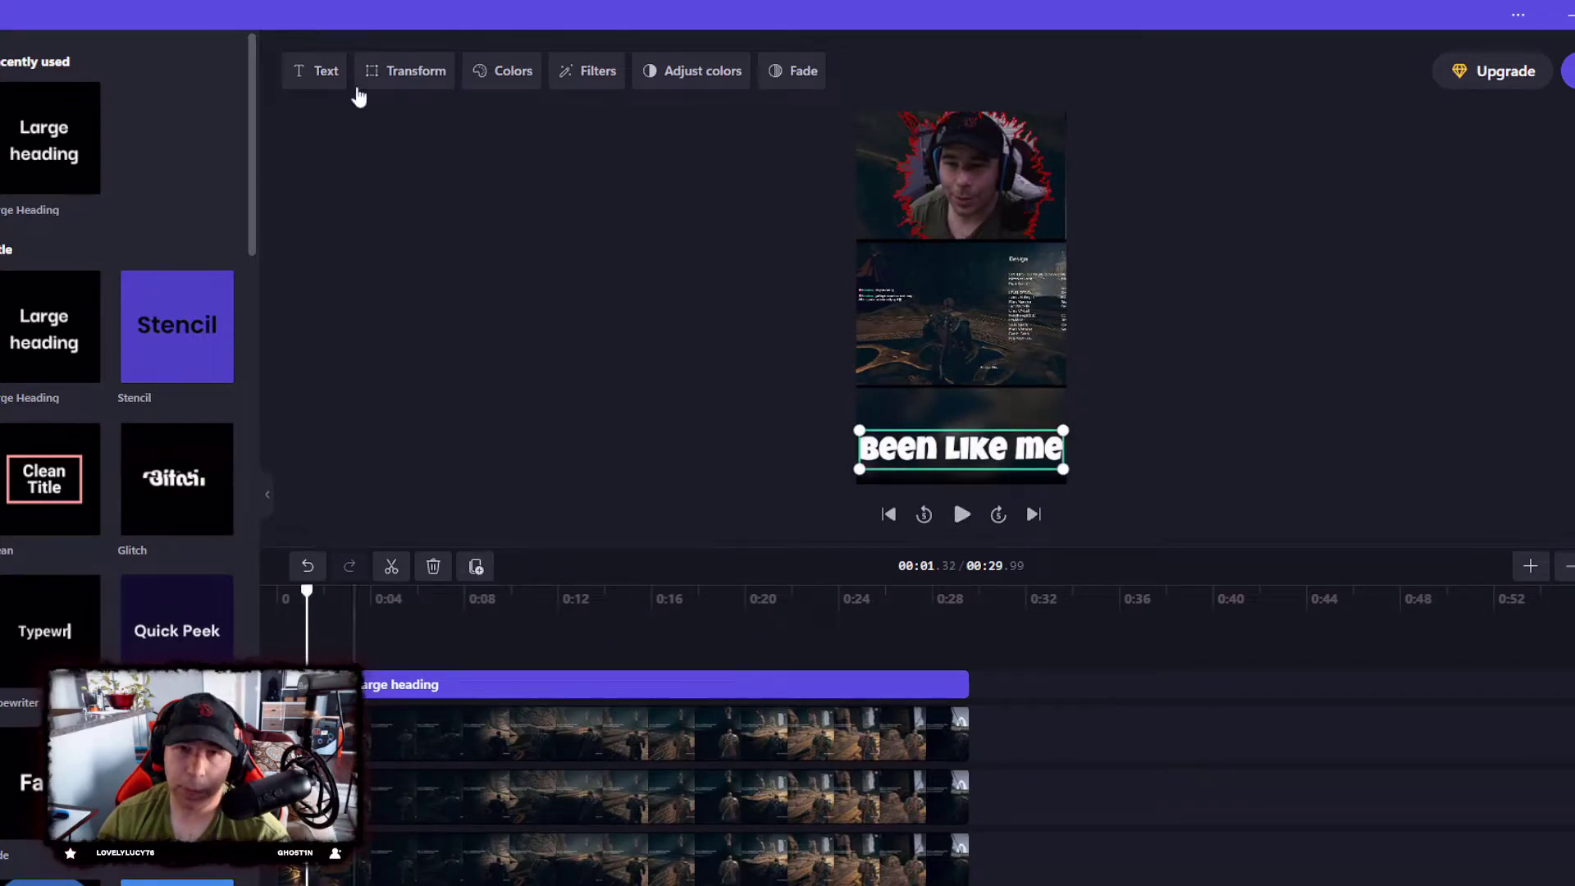
Step: Make the second part read 'Terrible memory', smaller, at bottom centre
{"action": "left_click", "coordinate": [315, 74]}
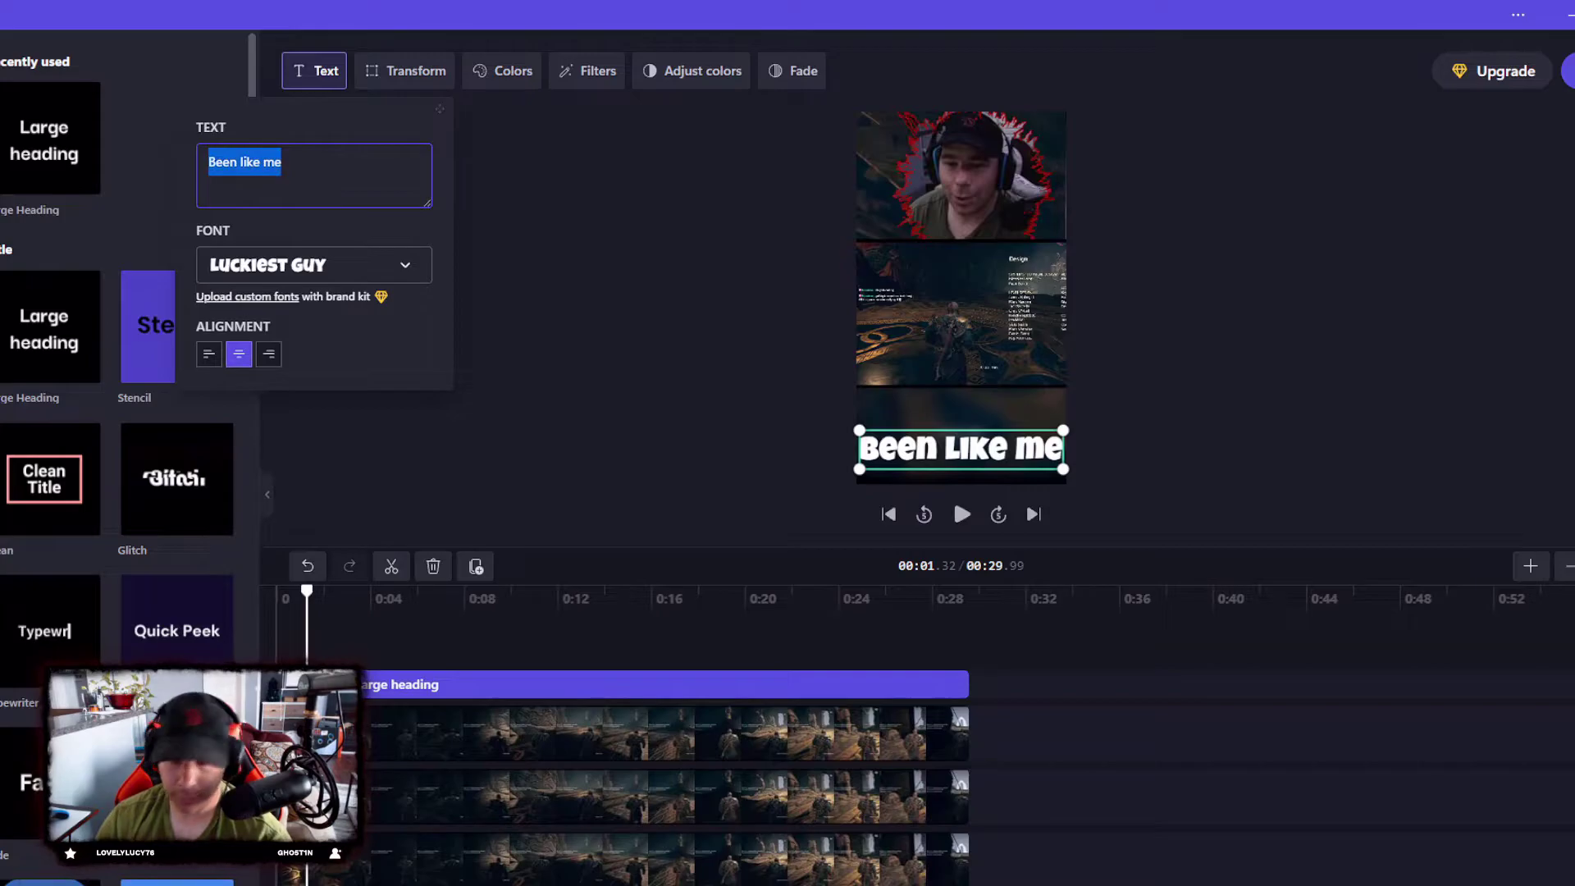
{"action": "type", "text": "Terrib"}
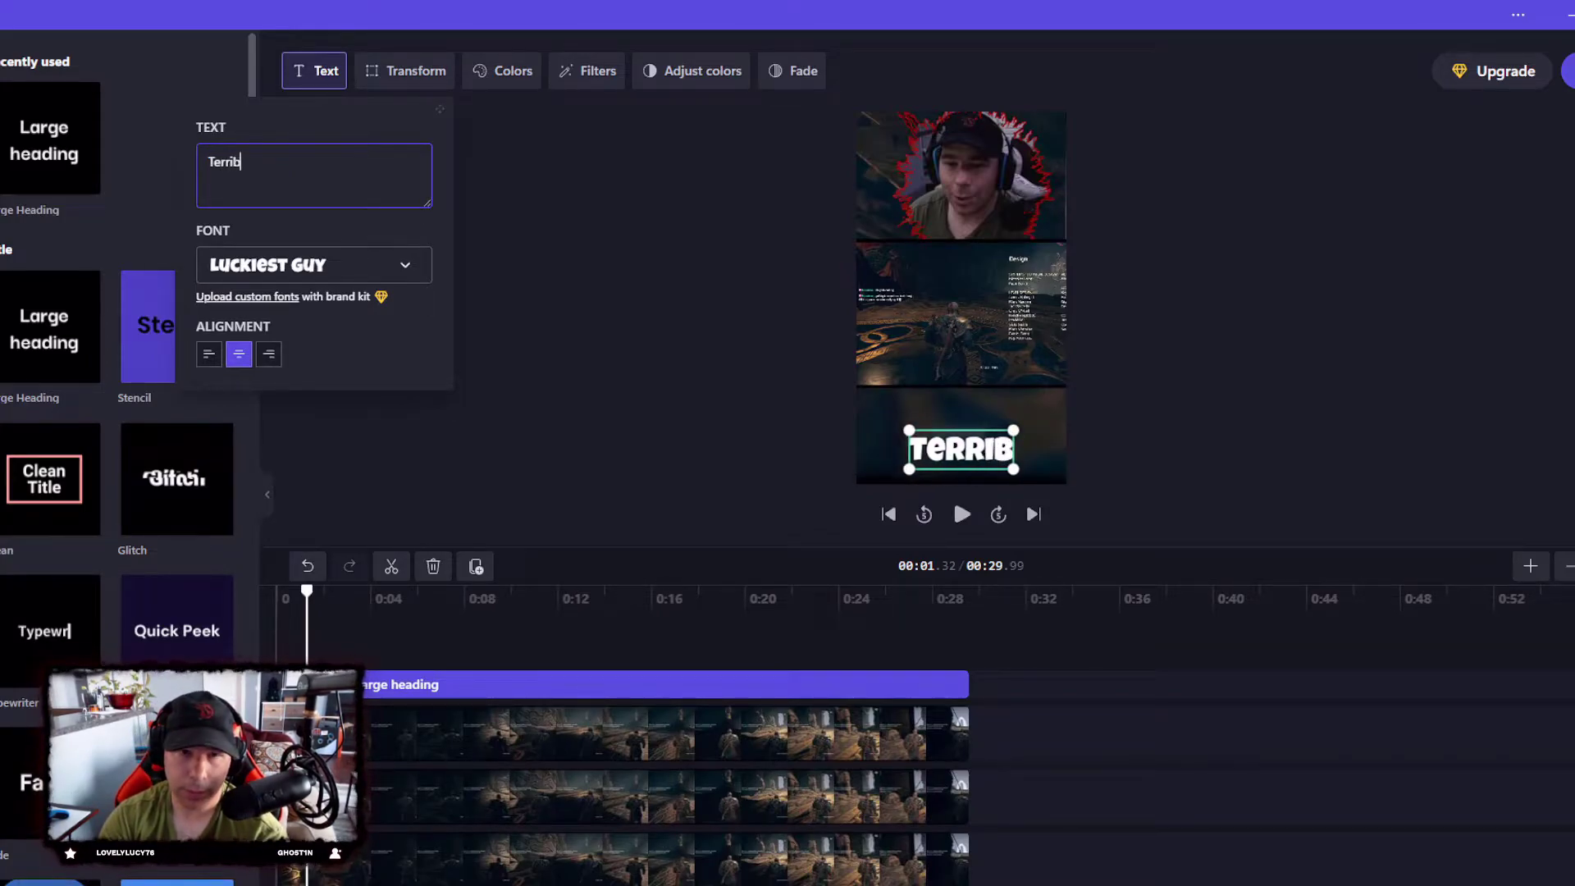
{"action": "type", "text": "le memor"}
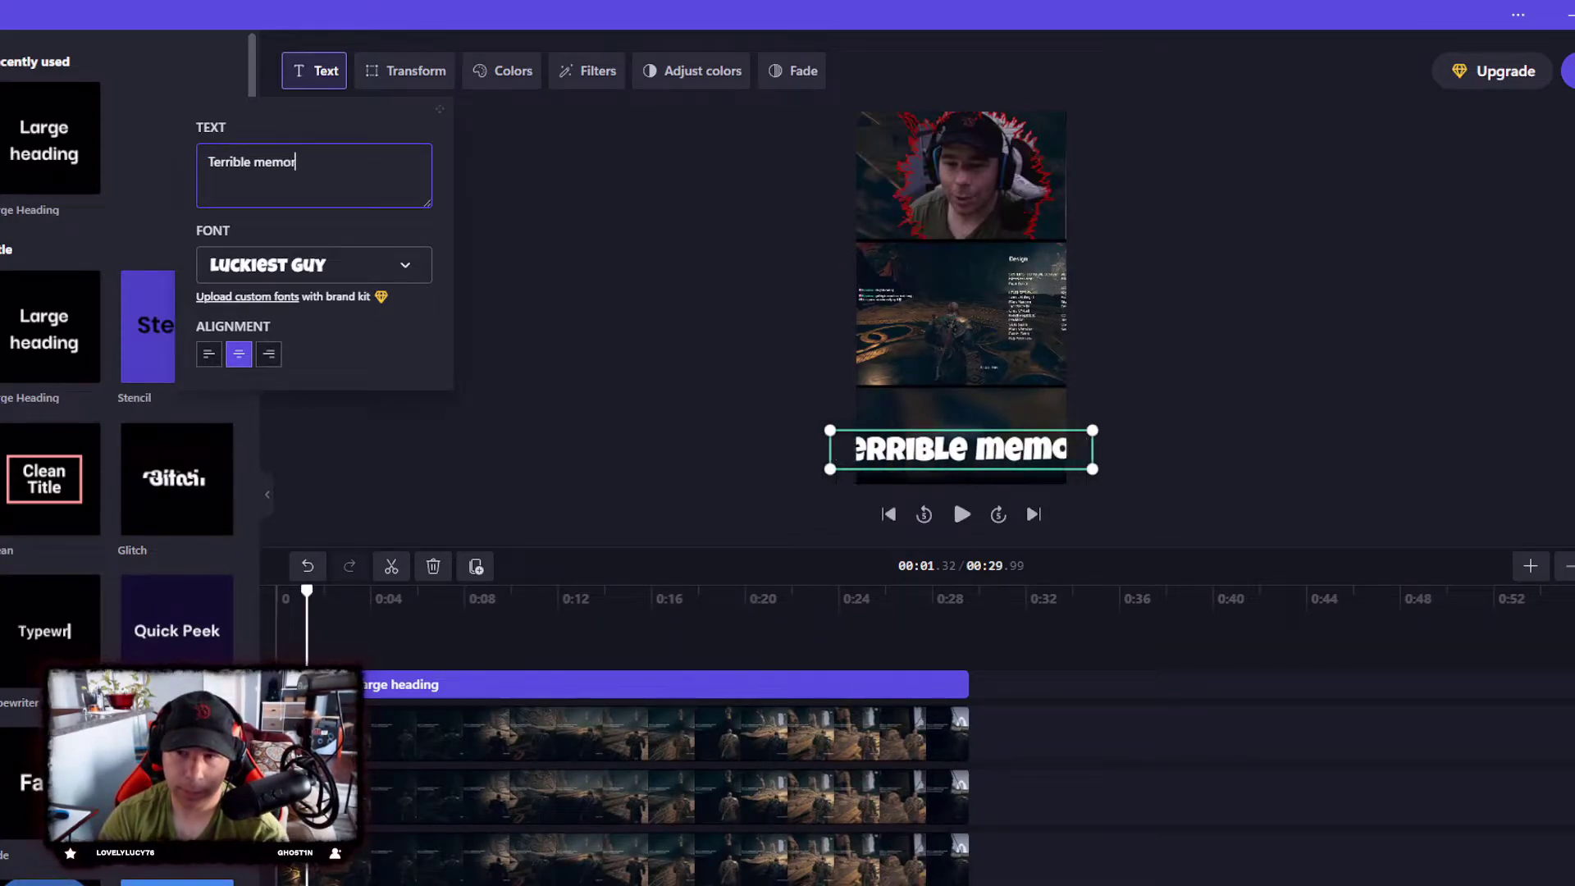
{"action": "type", "text": "y"}
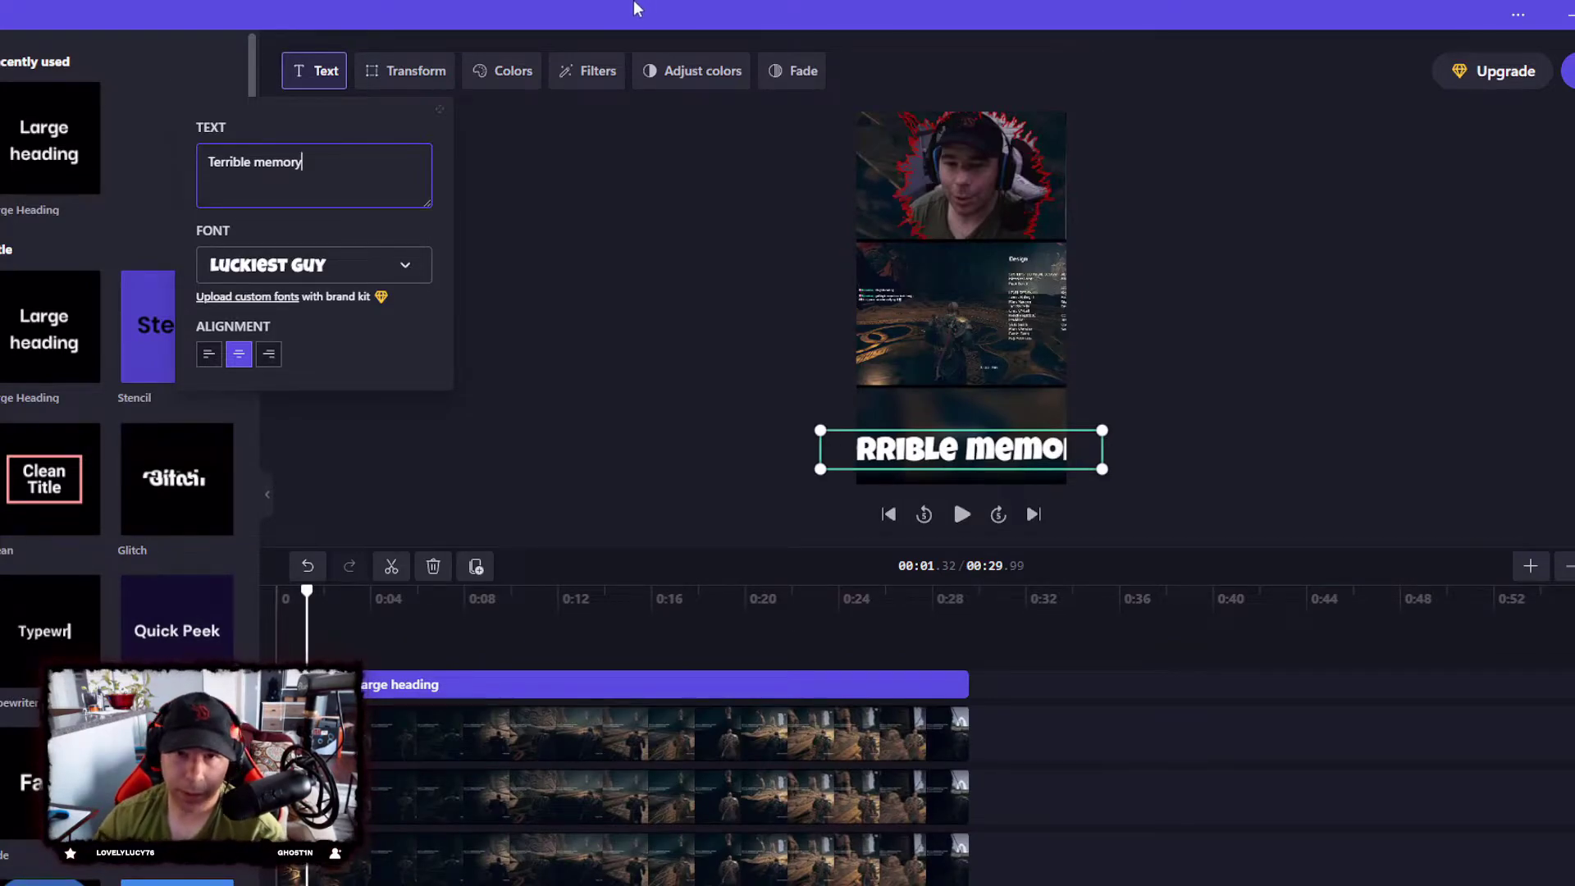
{"action": "left_click", "coordinate": [405, 70]}
{"action": "left_click", "coordinate": [317, 197]}
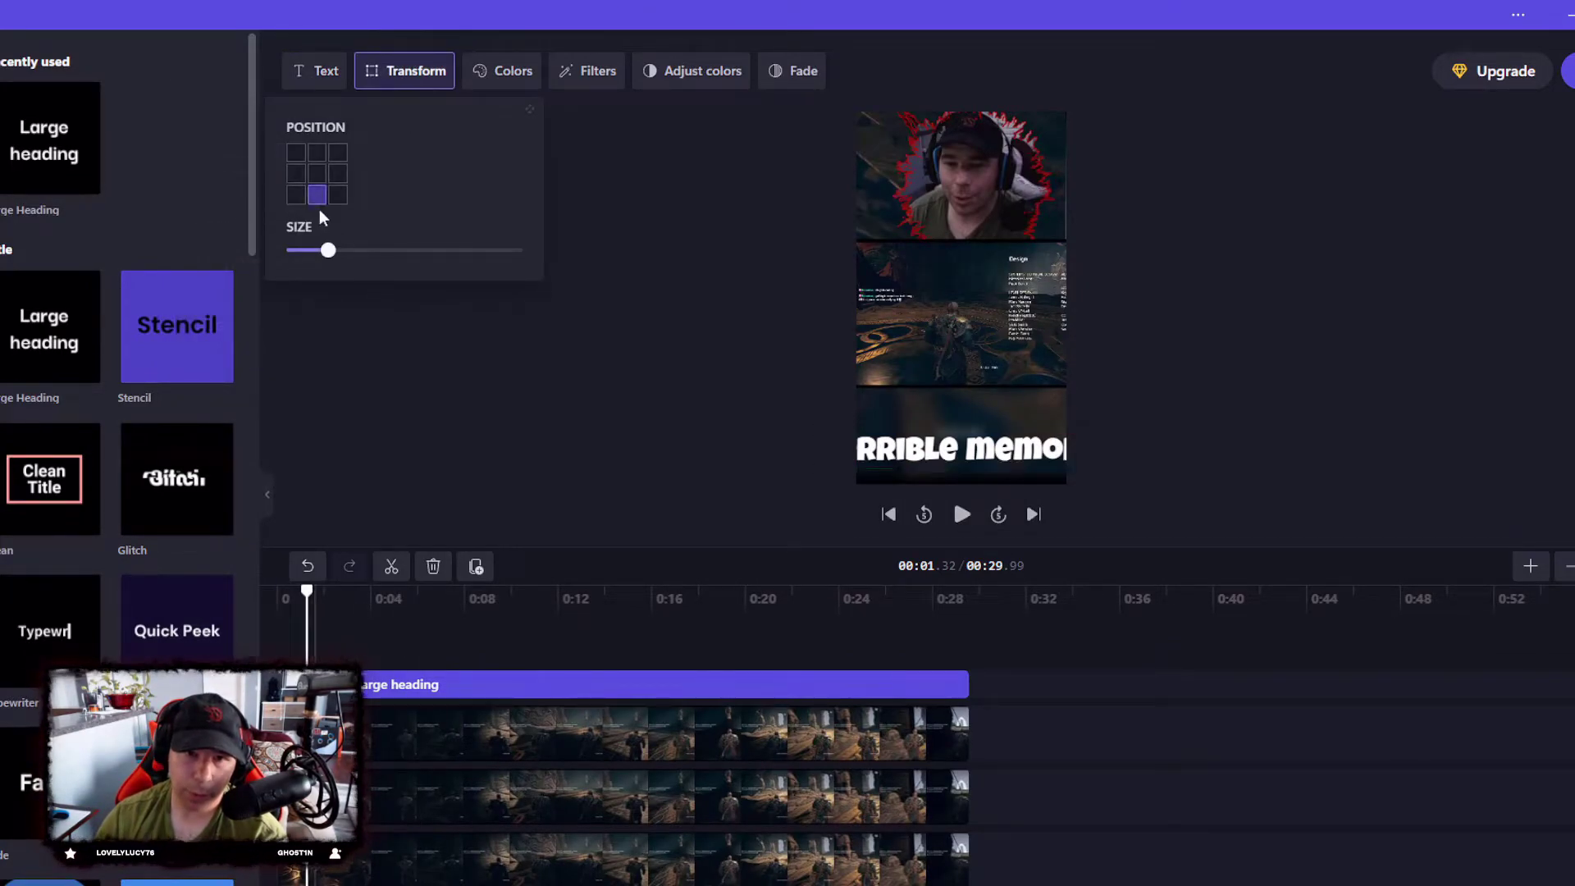
{"action": "left_click_drag", "start_coordinate": [330, 252], "coordinate": [300, 246]}
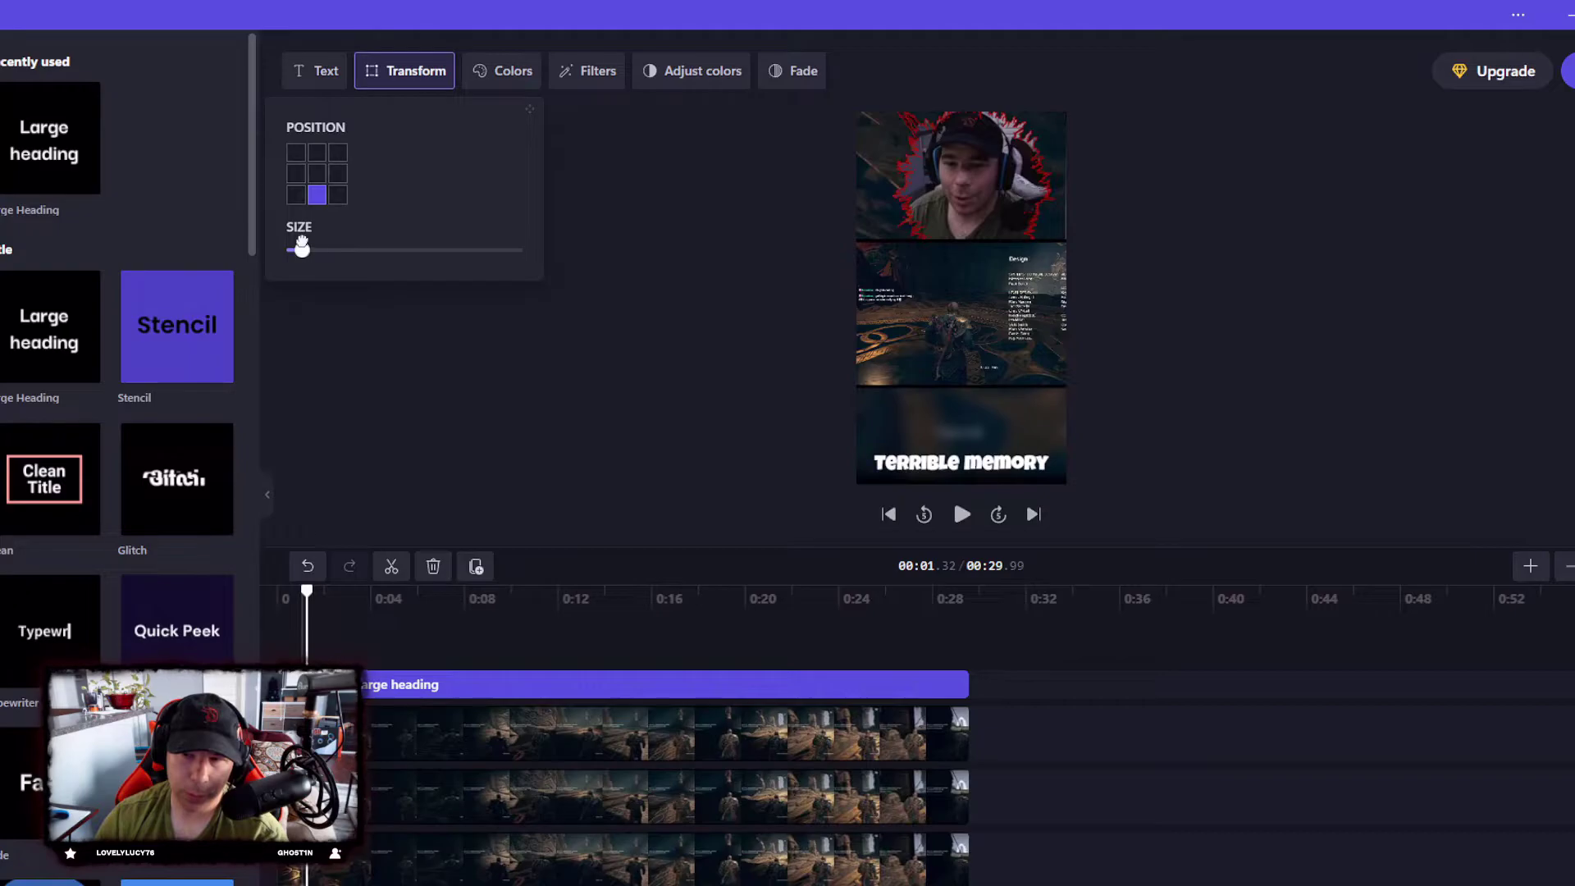
{"action": "left_click", "coordinate": [966, 449]}
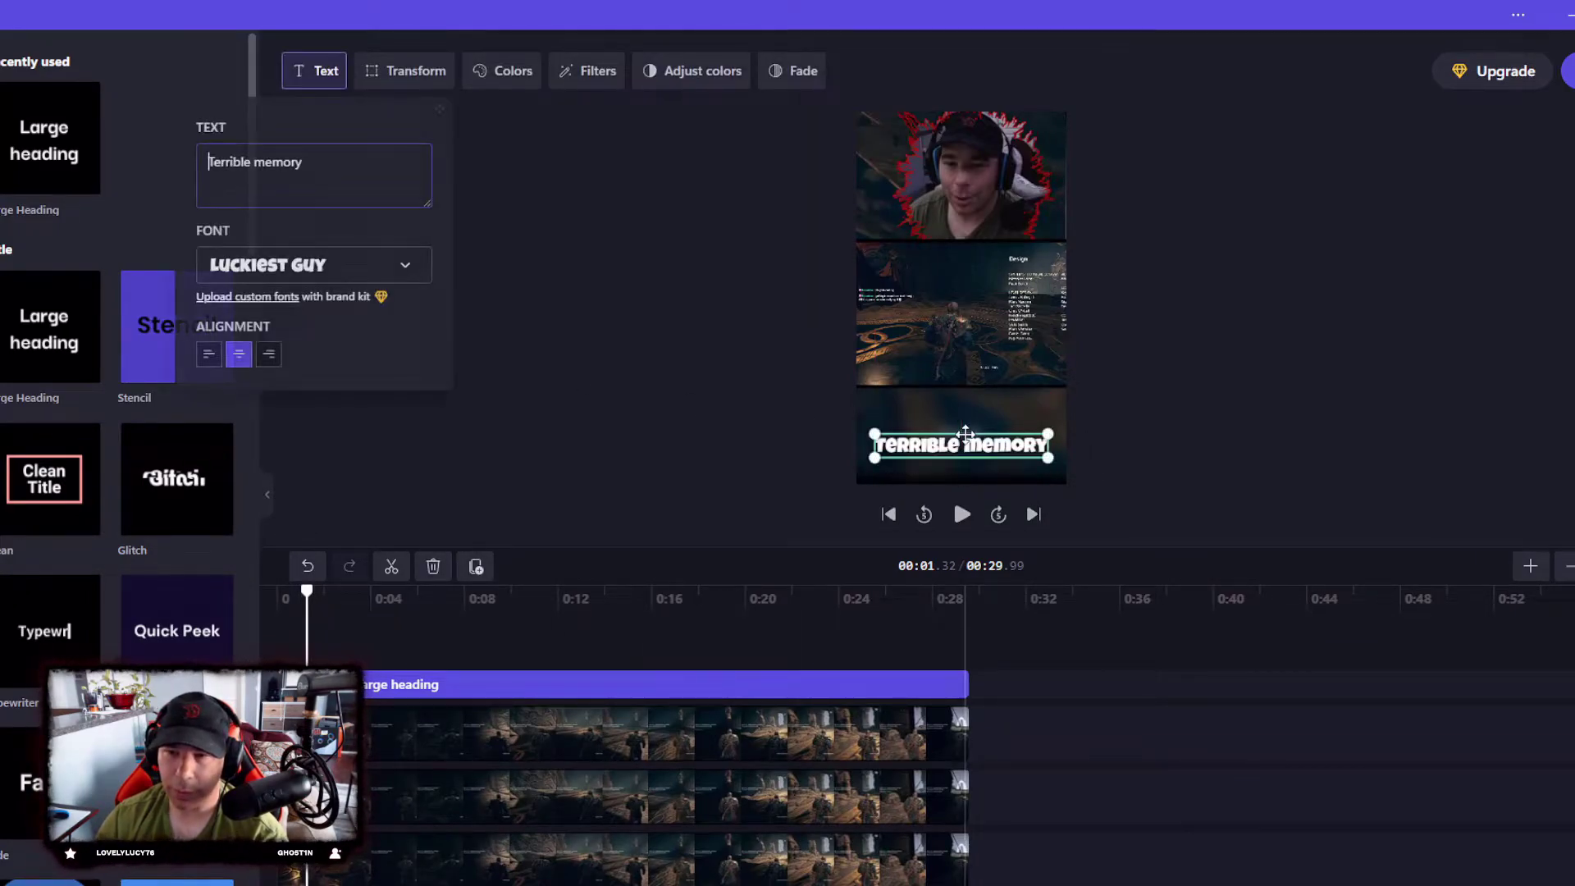
{"action": "left_click_drag", "start_coordinate": [966, 433], "coordinate": [970, 439]}
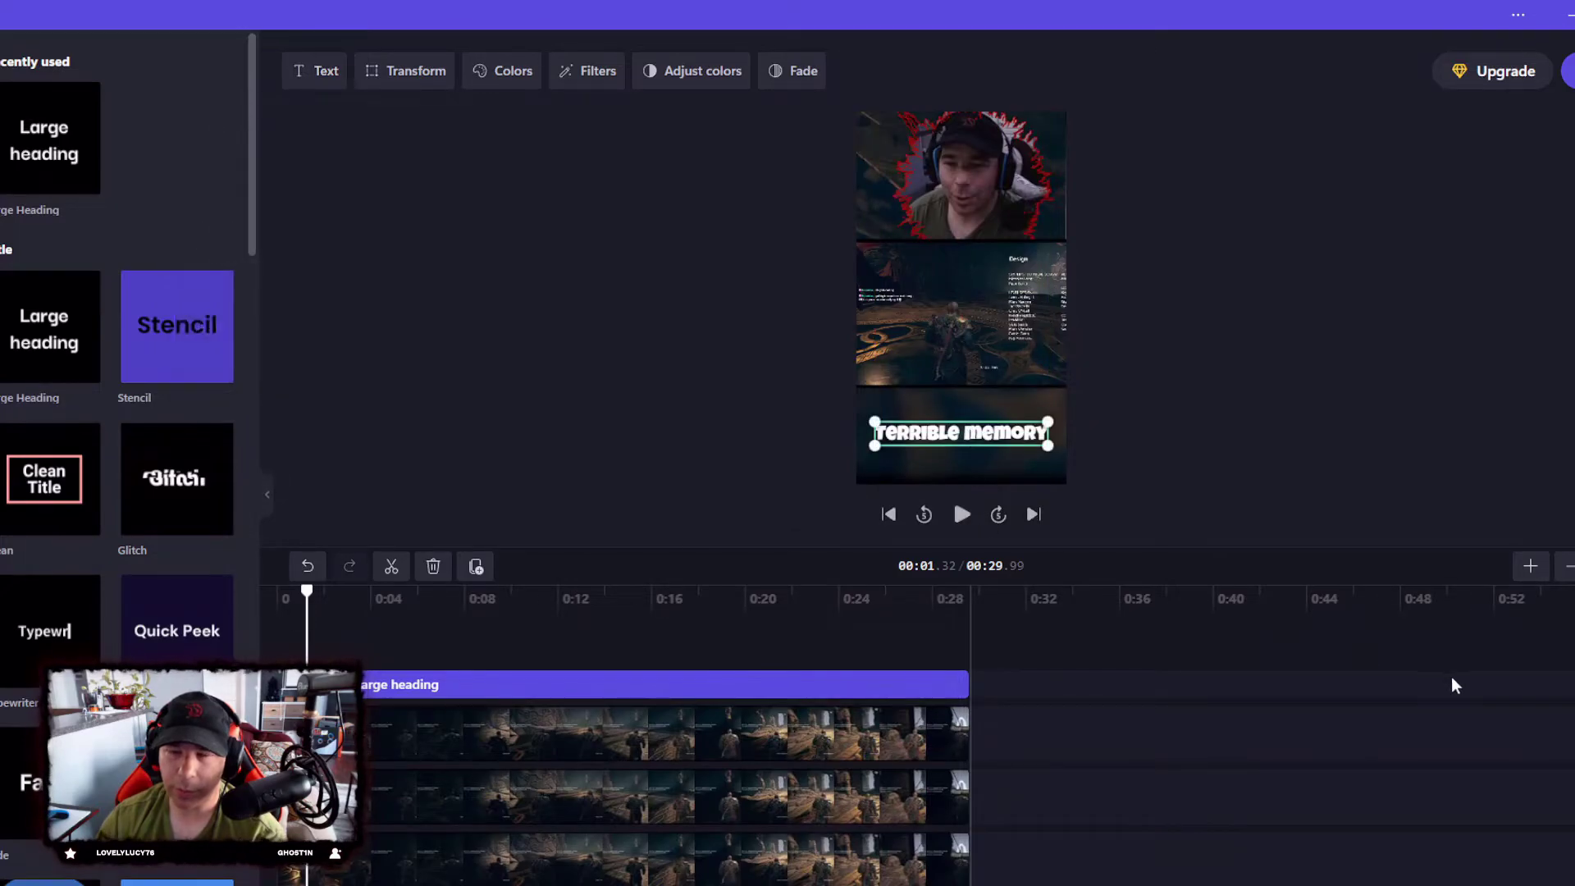
{"action": "left_click_drag", "start_coordinate": [307, 591], "coordinate": [280, 592]}
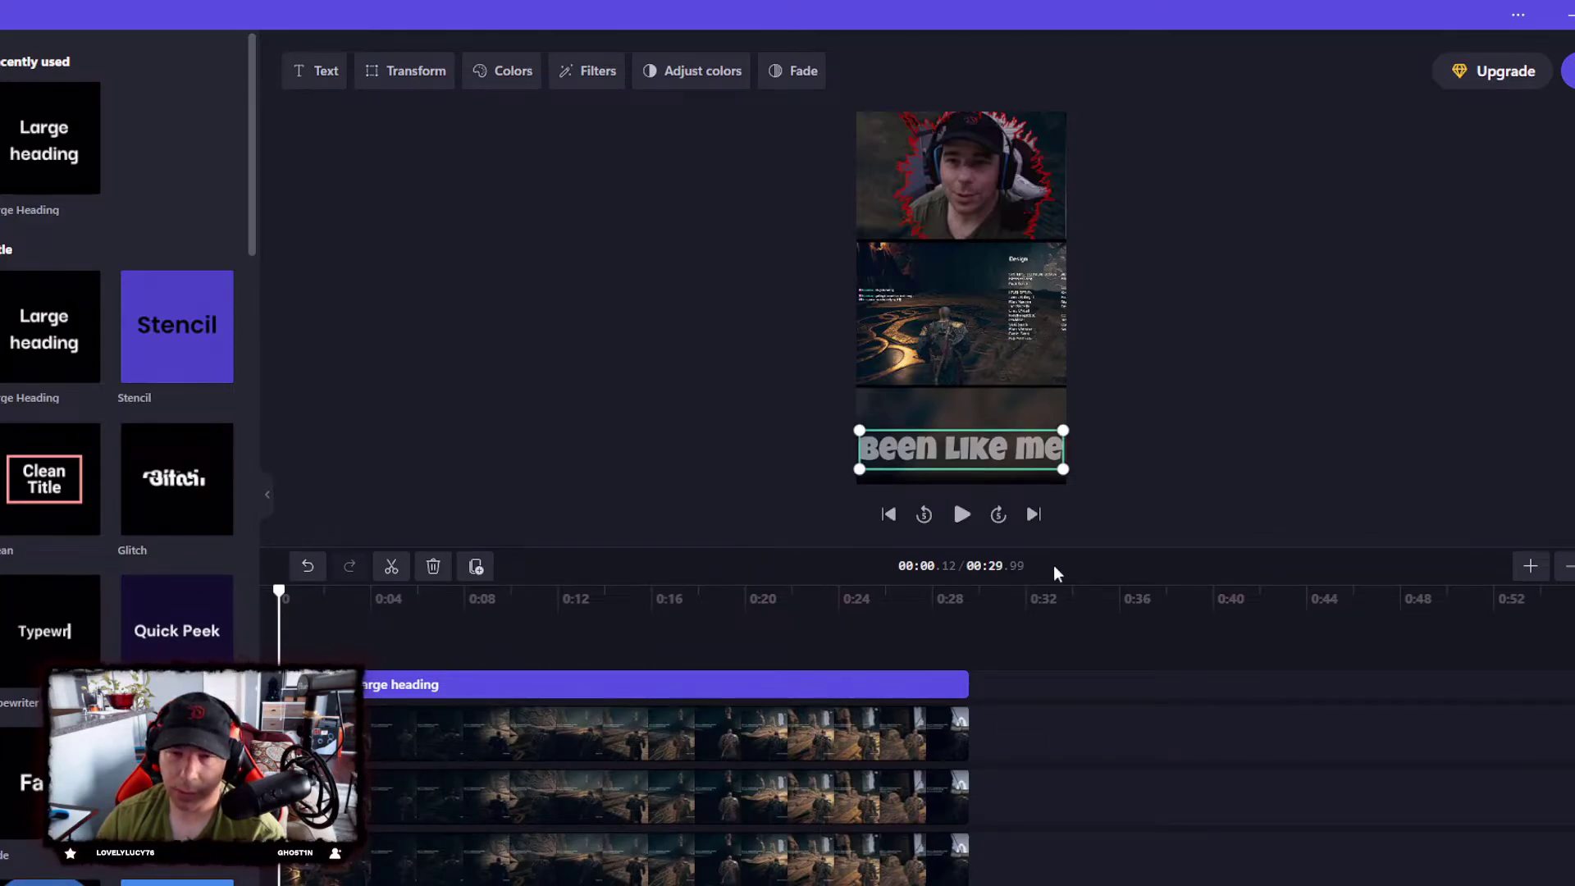
Step: Review the first caption, extend it to 'Terrible memory..I do', and shrink it slightly
{"action": "left_click", "coordinate": [962, 515]}
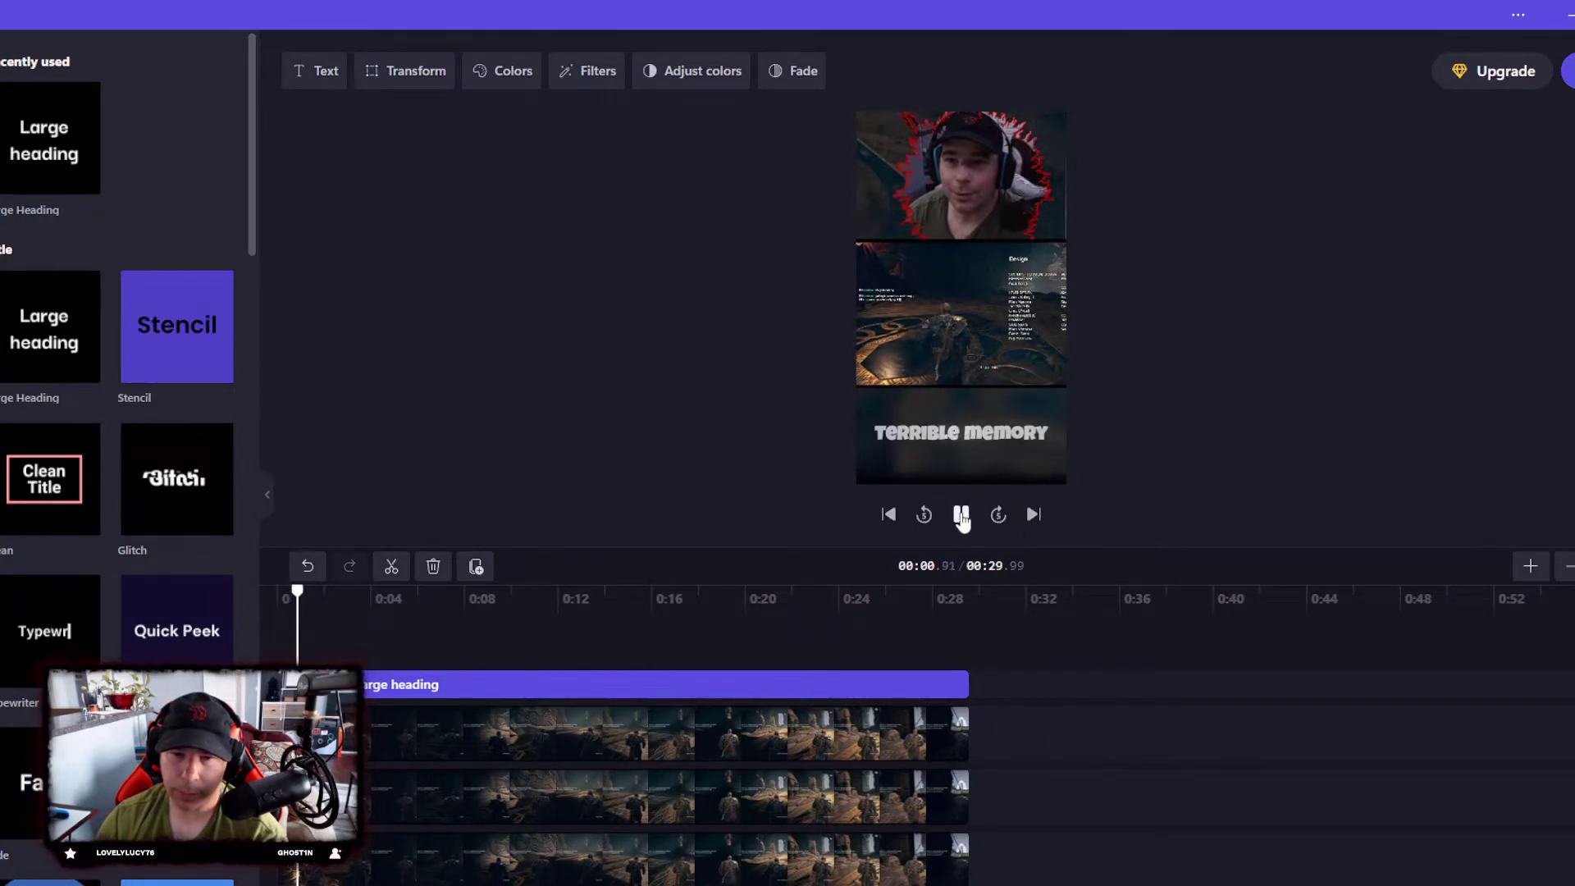
{"action": "left_click", "coordinate": [962, 517]}
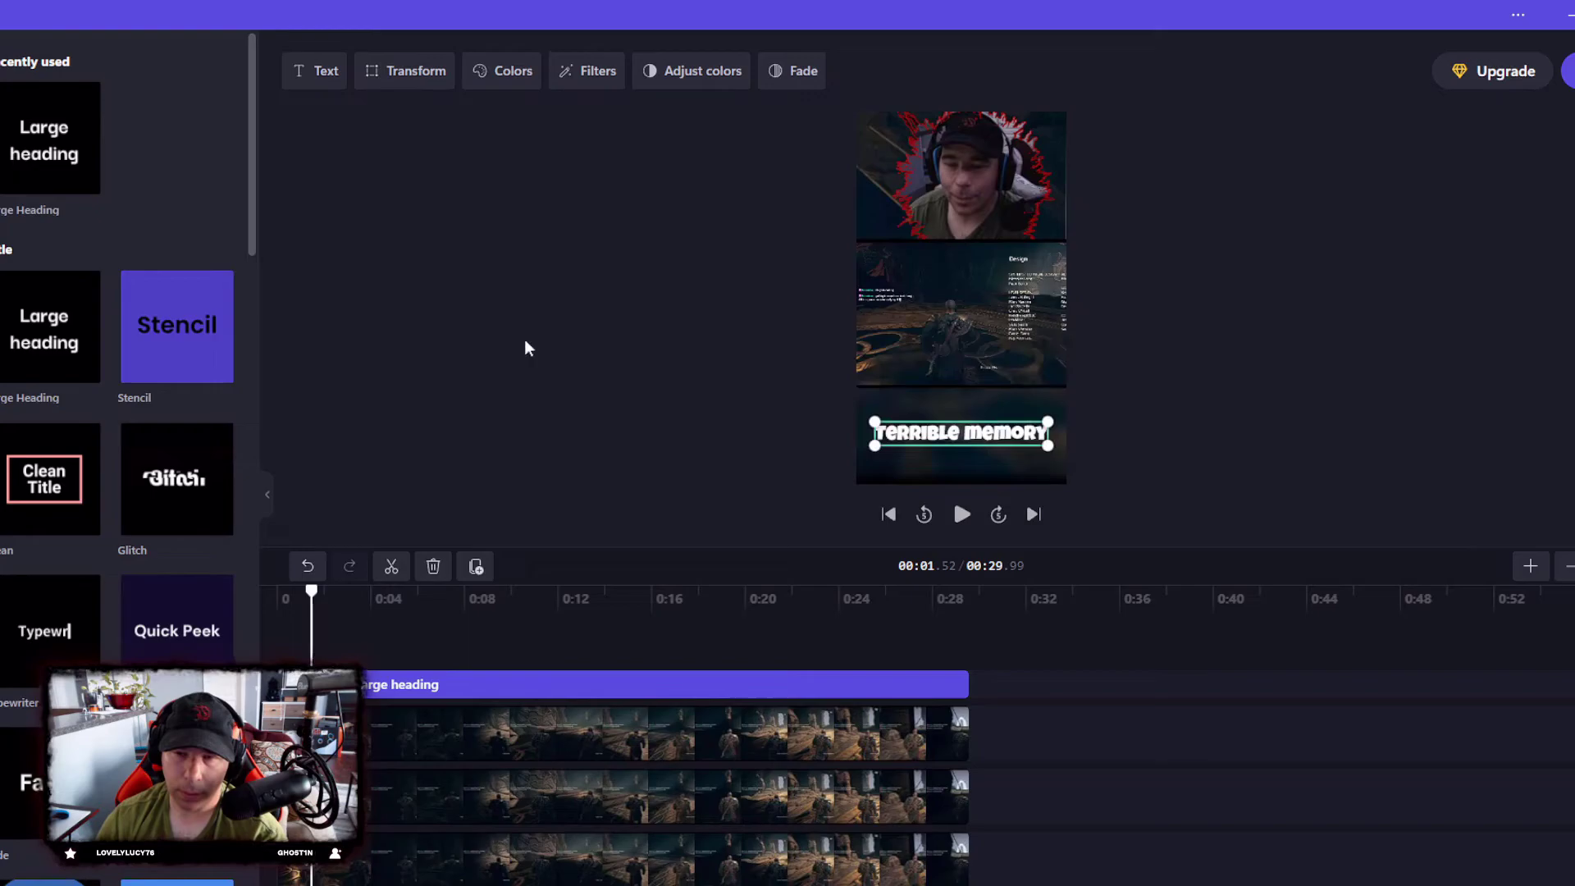
{"action": "left_click", "coordinate": [320, 70]}
{"action": "type", "text": "Terrible memory"}
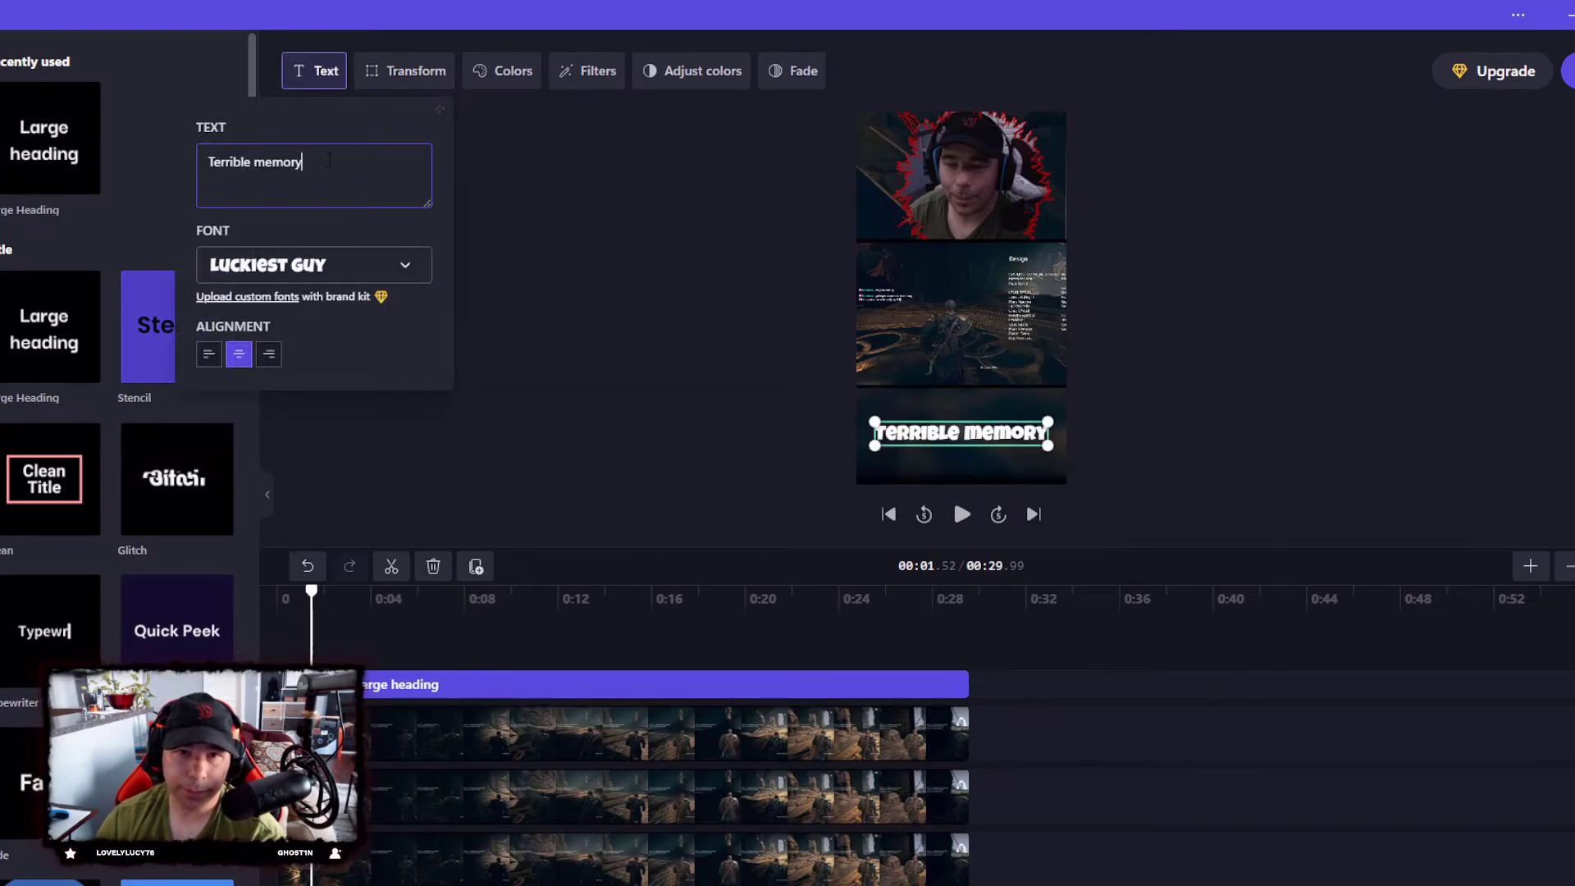
{"action": "type", "text": ".."}
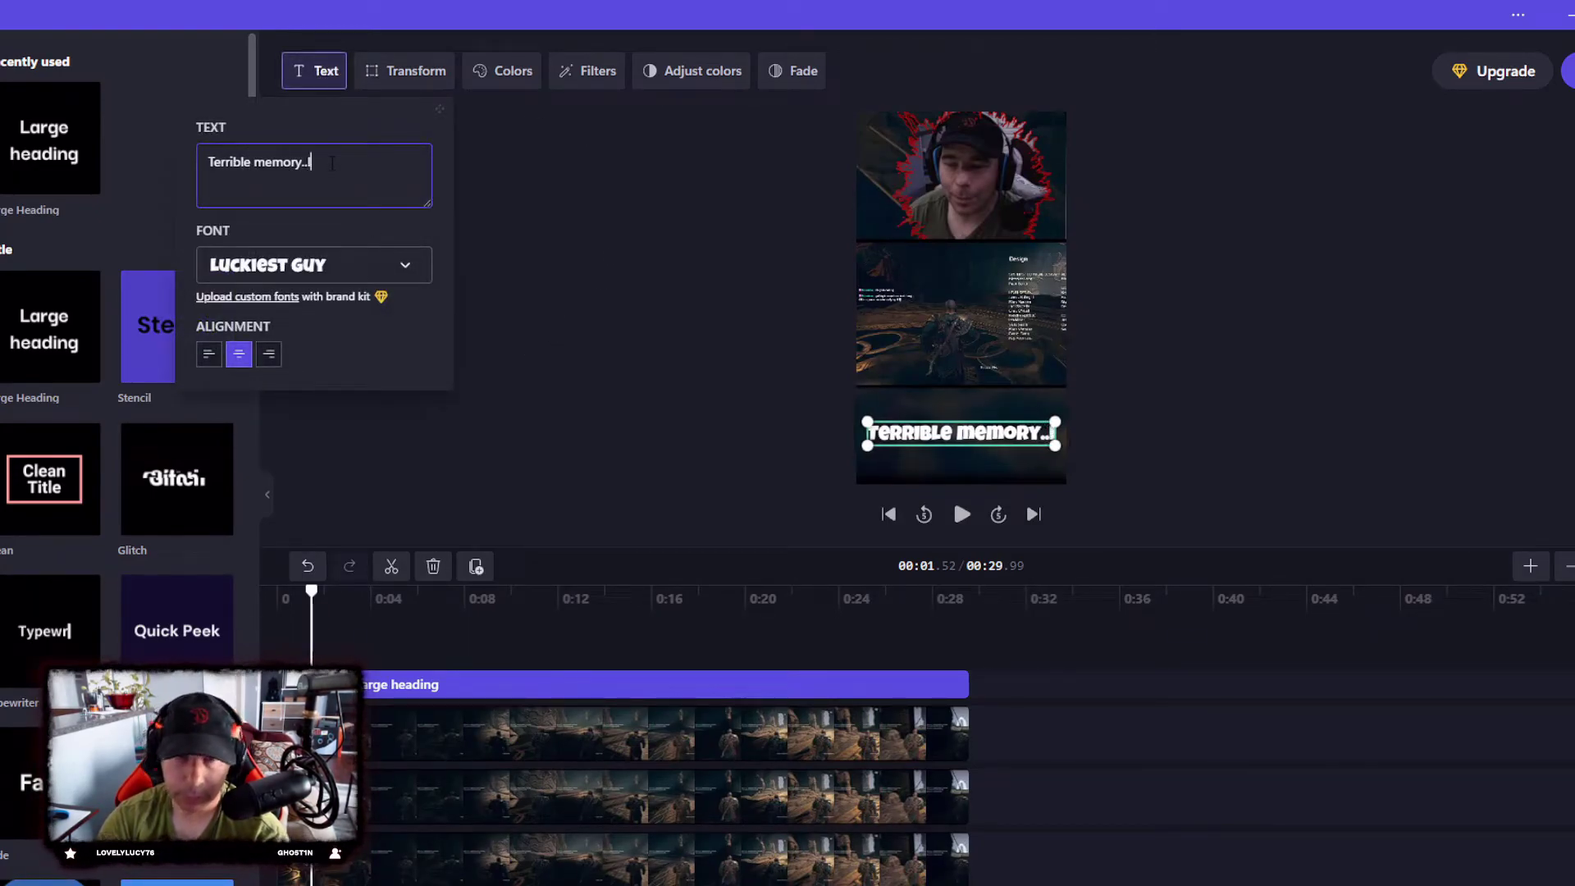
{"action": "type", "text": "I do"}
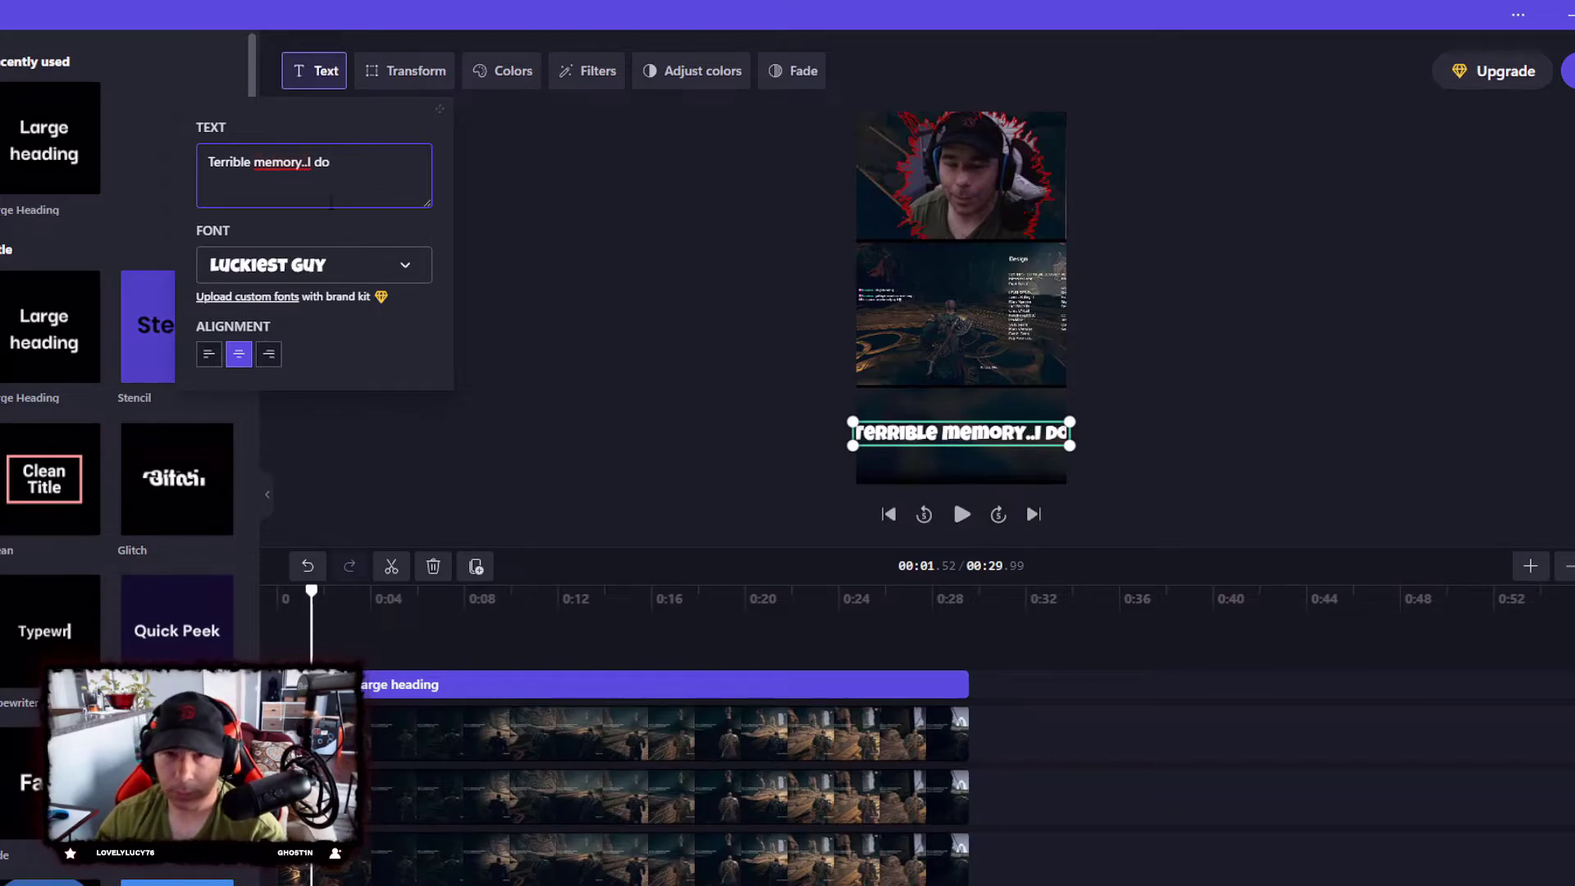
{"action": "left_click", "coordinate": [395, 77]}
{"action": "left_click_drag", "start_coordinate": [303, 251], "coordinate": [297, 251]}
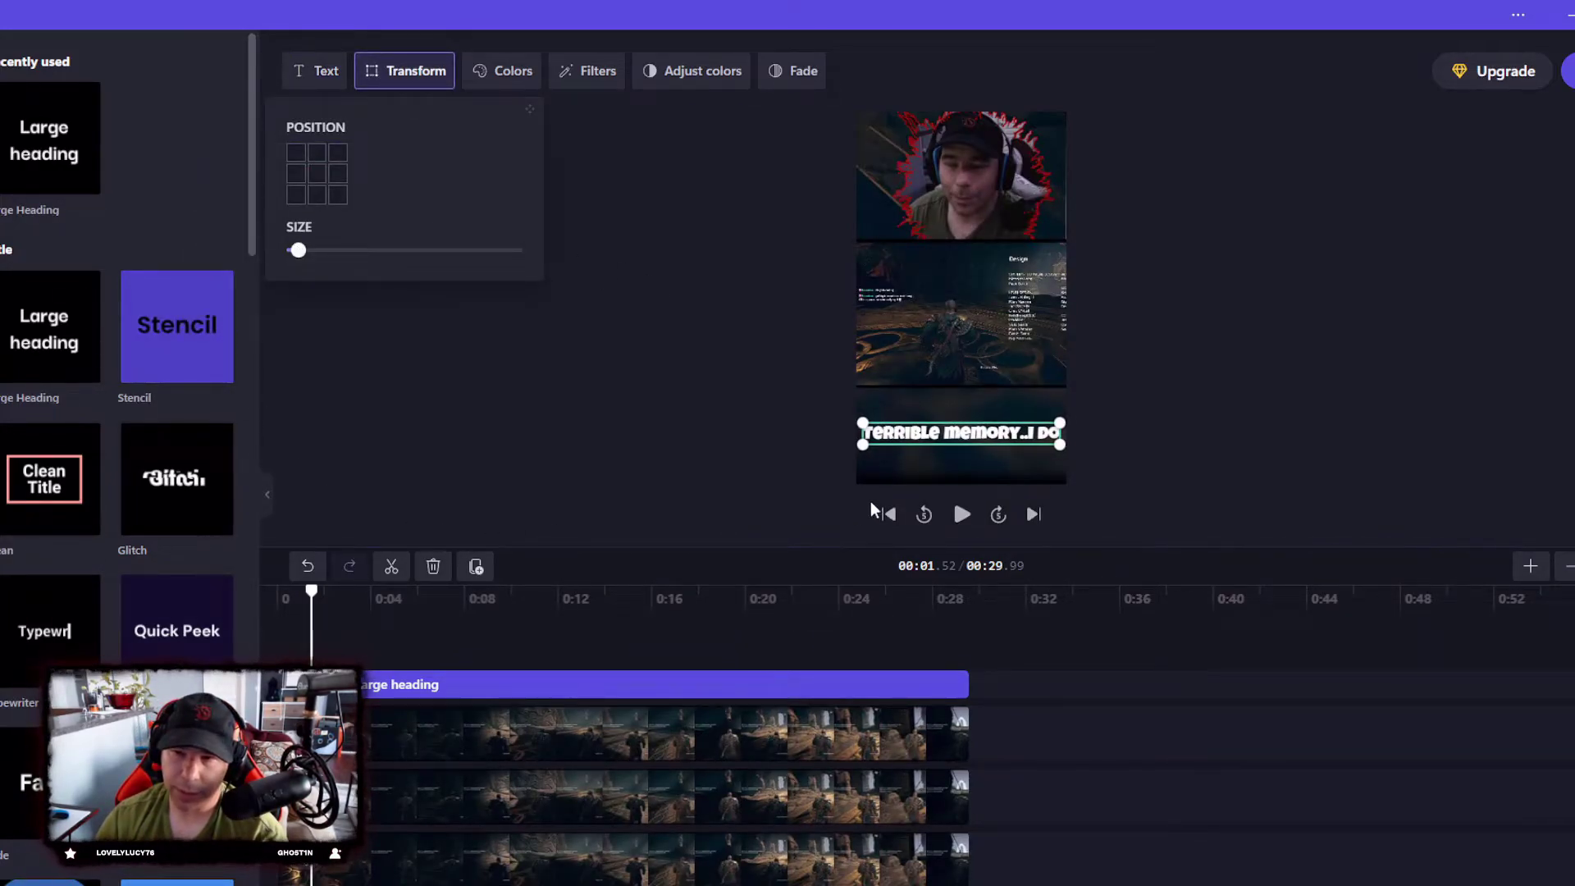
{"action": "left_click", "coordinate": [961, 515]}
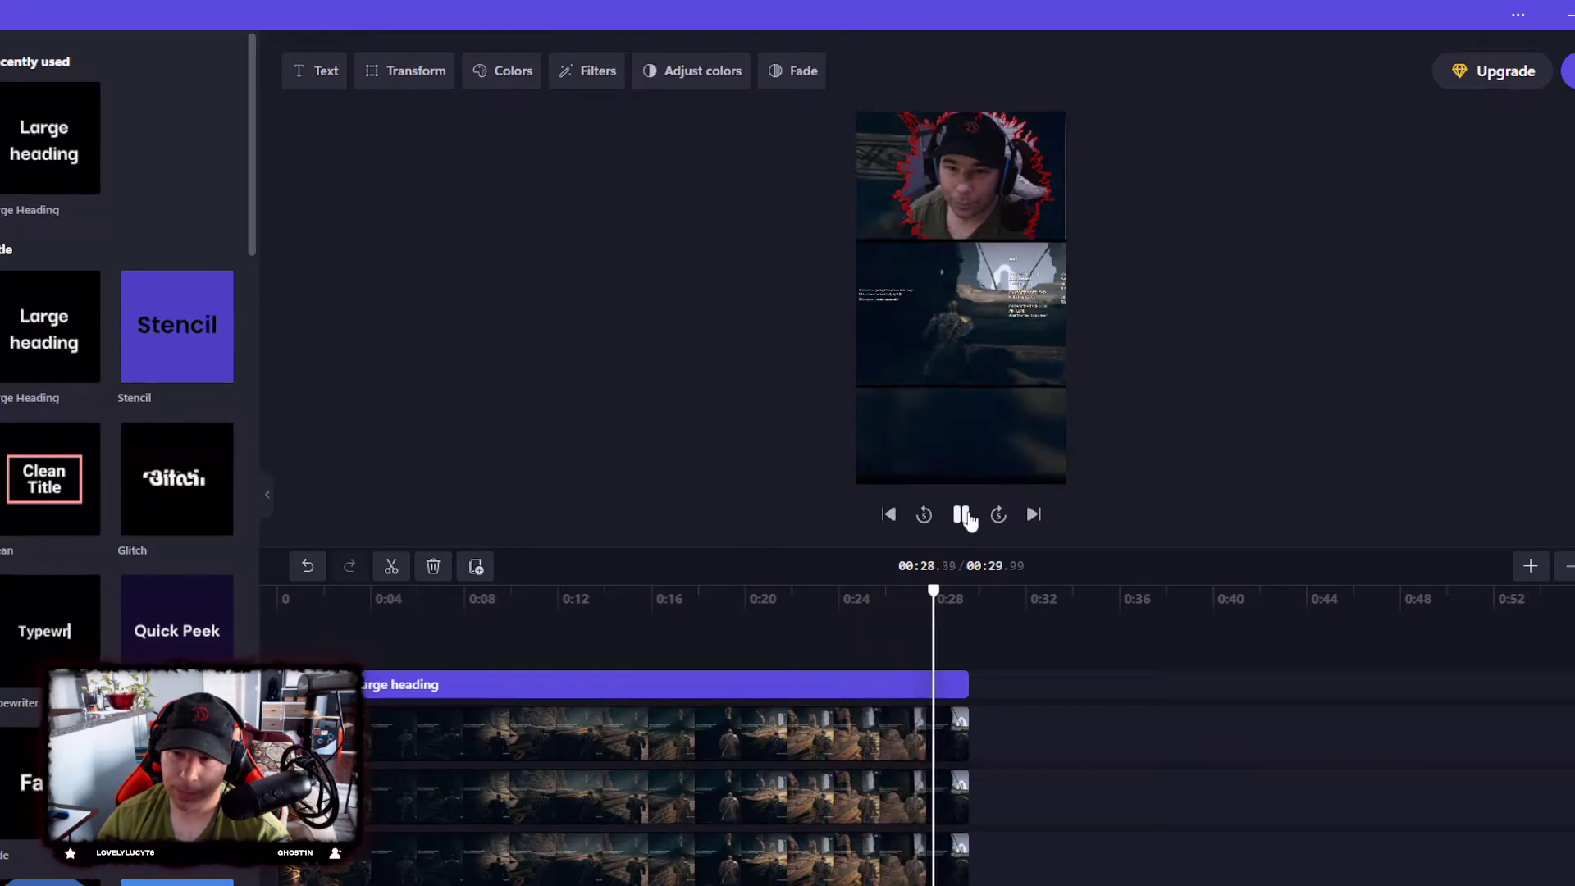
{"action": "left_click", "coordinate": [965, 514]}
{"action": "left_click_drag", "start_coordinate": [945, 593], "coordinate": [739, 594]}
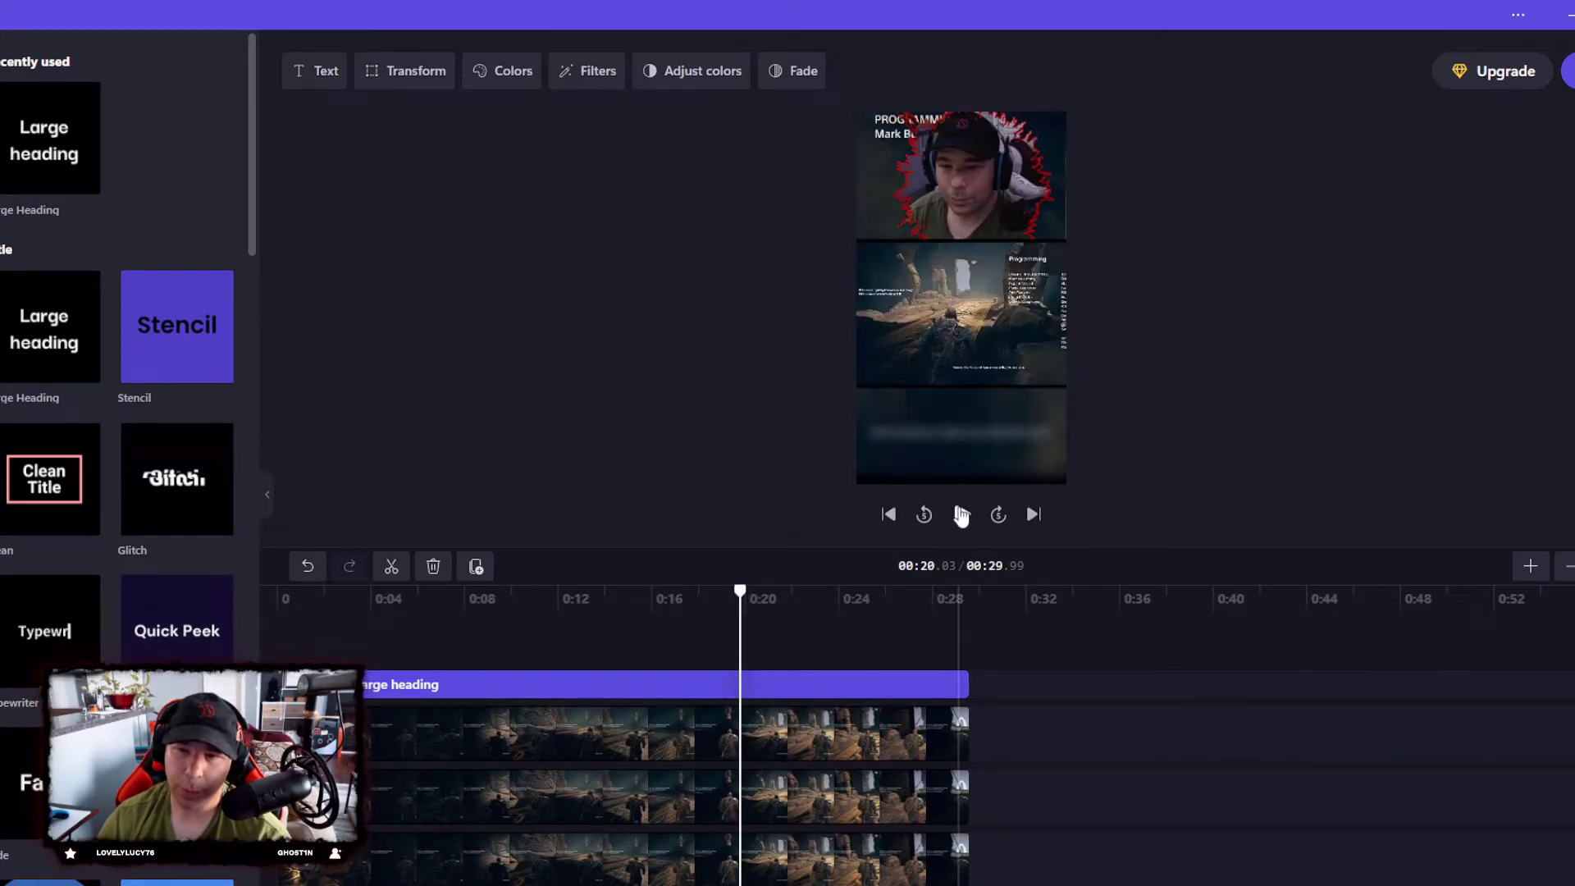
{"action": "left_click", "coordinate": [960, 514]}
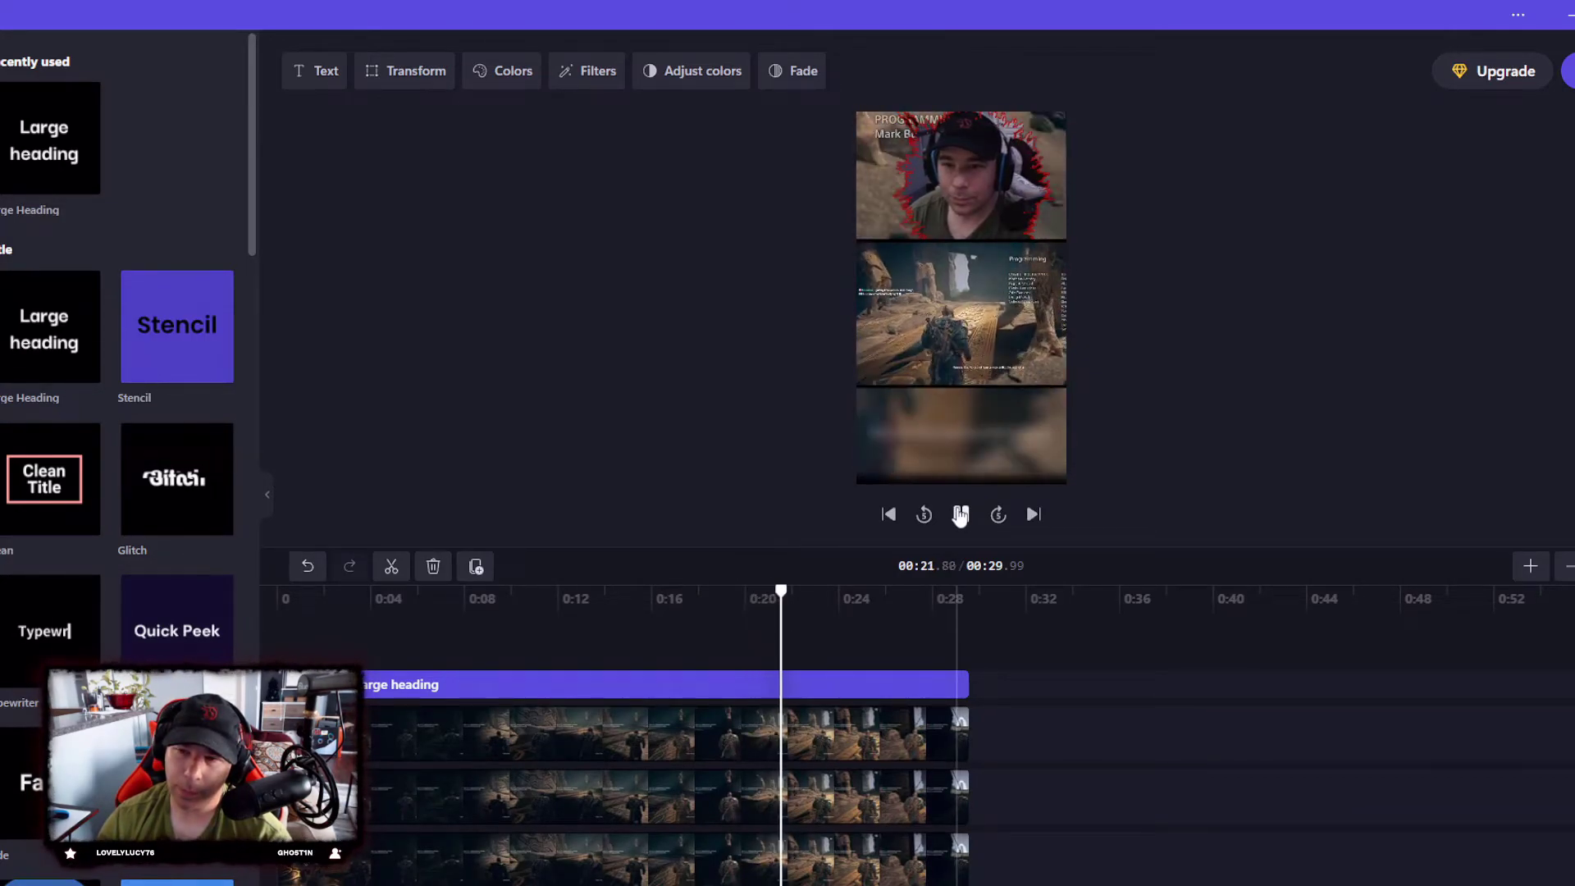
Step: Split the Large heading caption clip at 00:22.65 and move the playhead into the new piece
{"action": "left_click", "coordinate": [961, 514]}
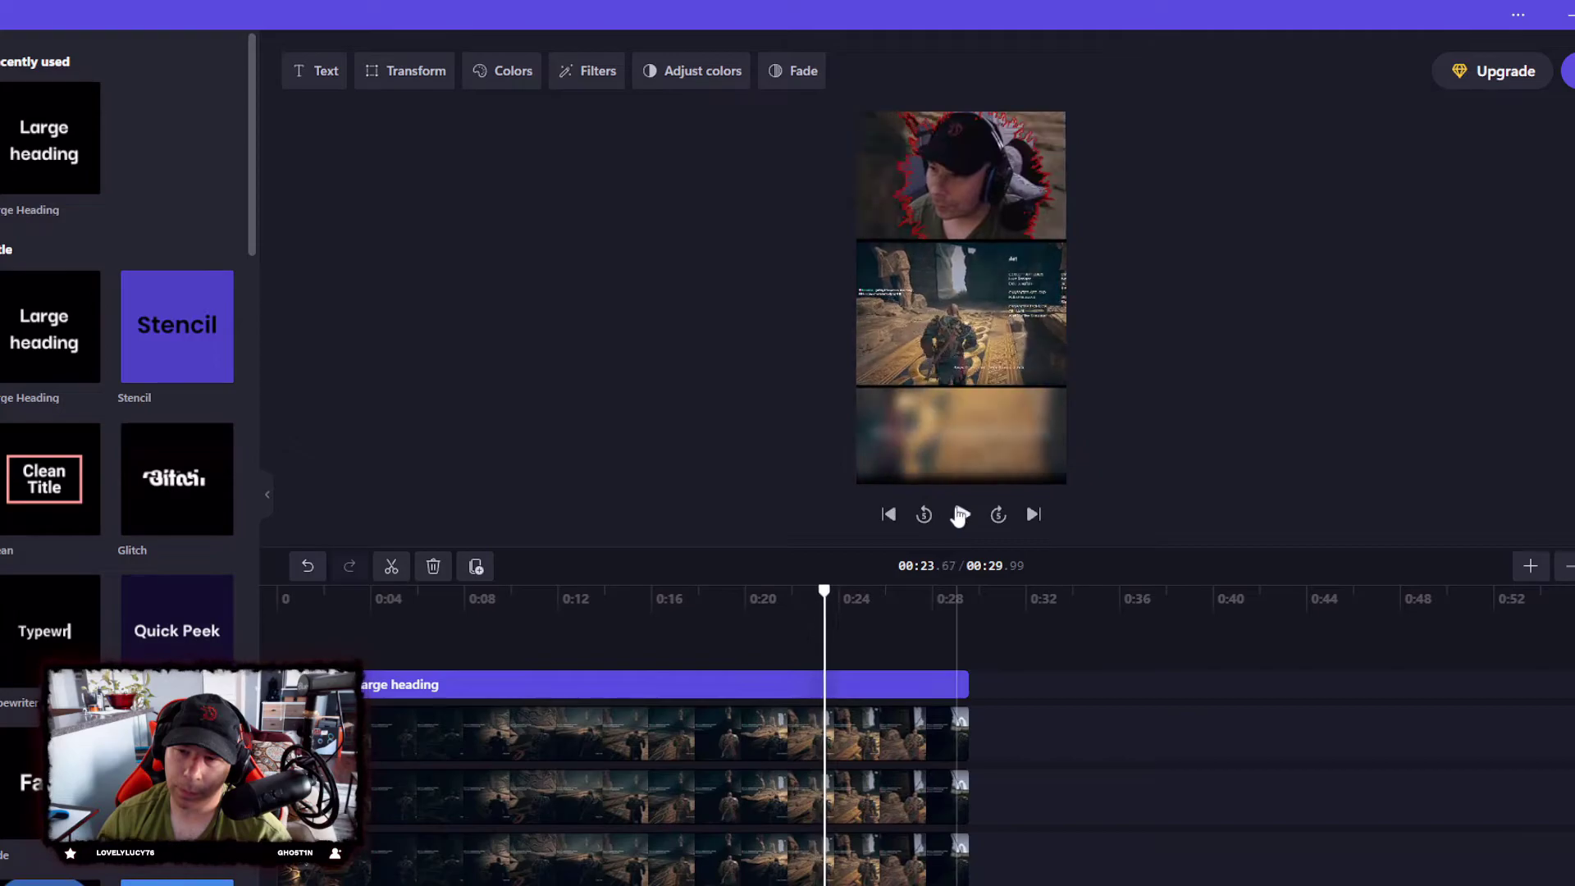
{"action": "left_click_drag", "start_coordinate": [821, 588], "coordinate": [807, 592]}
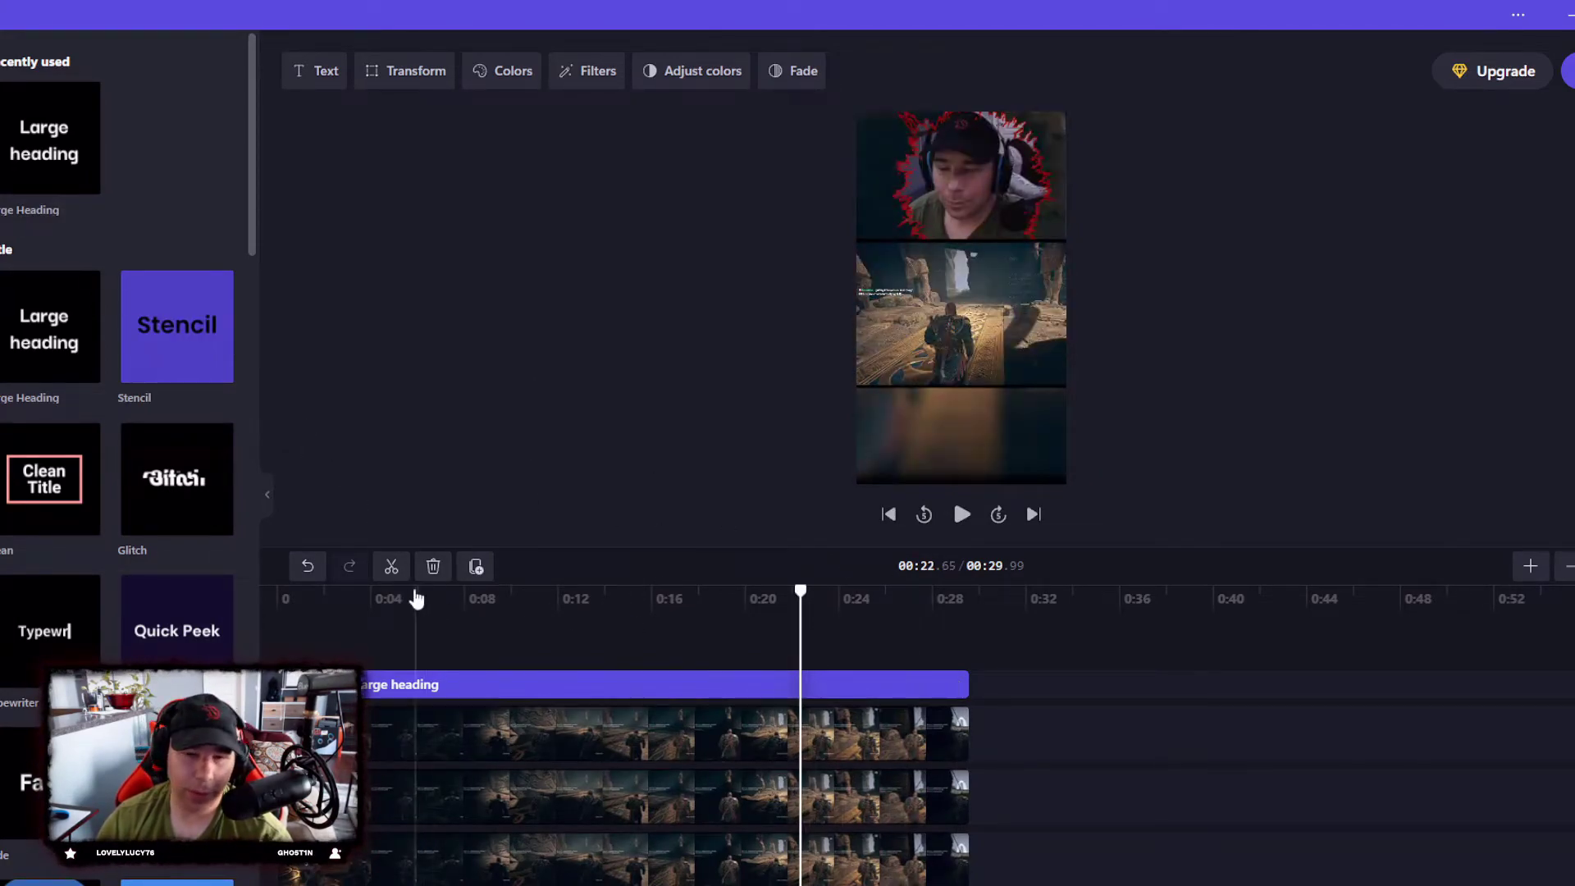
{"action": "left_click", "coordinate": [780, 689]}
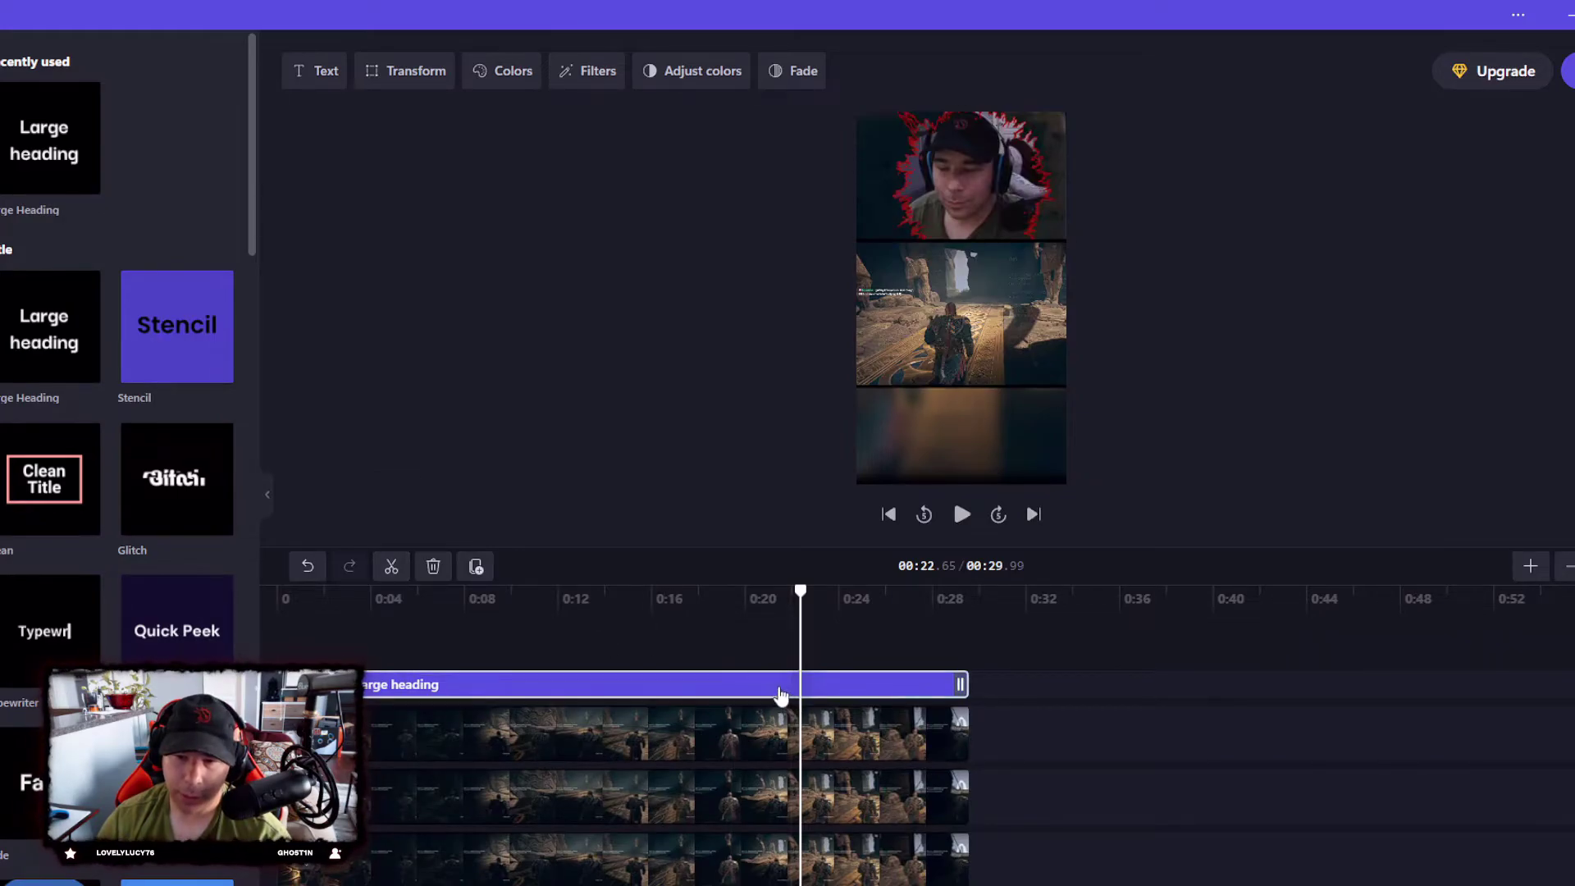
{"action": "left_click", "coordinate": [391, 576]}
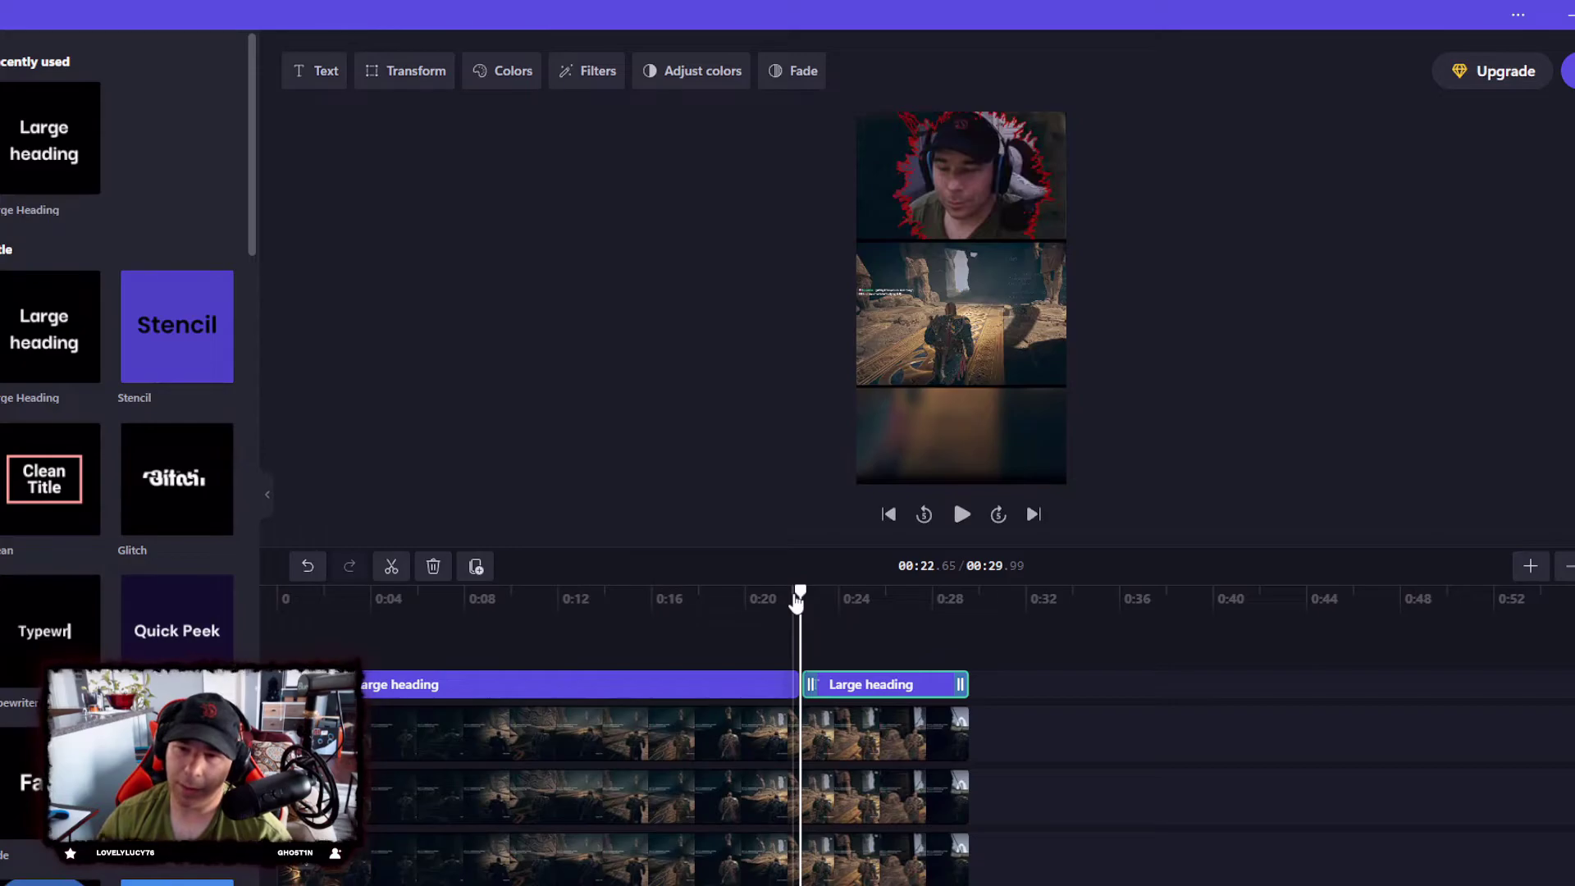
{"action": "left_click_drag", "start_coordinate": [797, 594], "coordinate": [818, 593]}
Step: Enter the new caption text 'He wore a smile', with a second line starting 'even'
{"action": "left_click", "coordinate": [316, 70]}
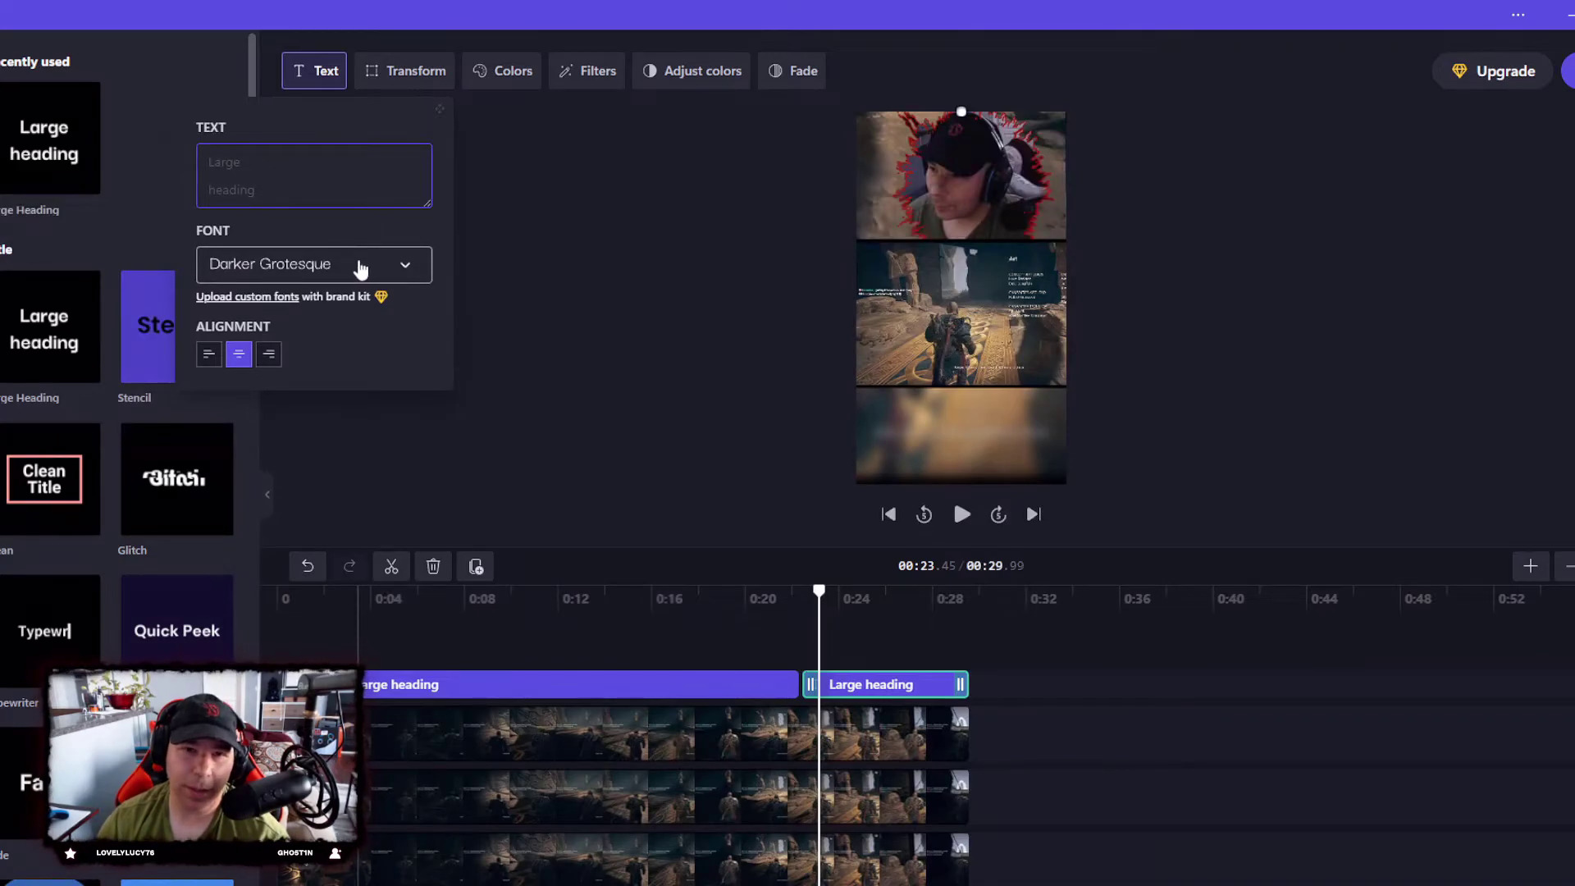
{"action": "type", "text": "He "}
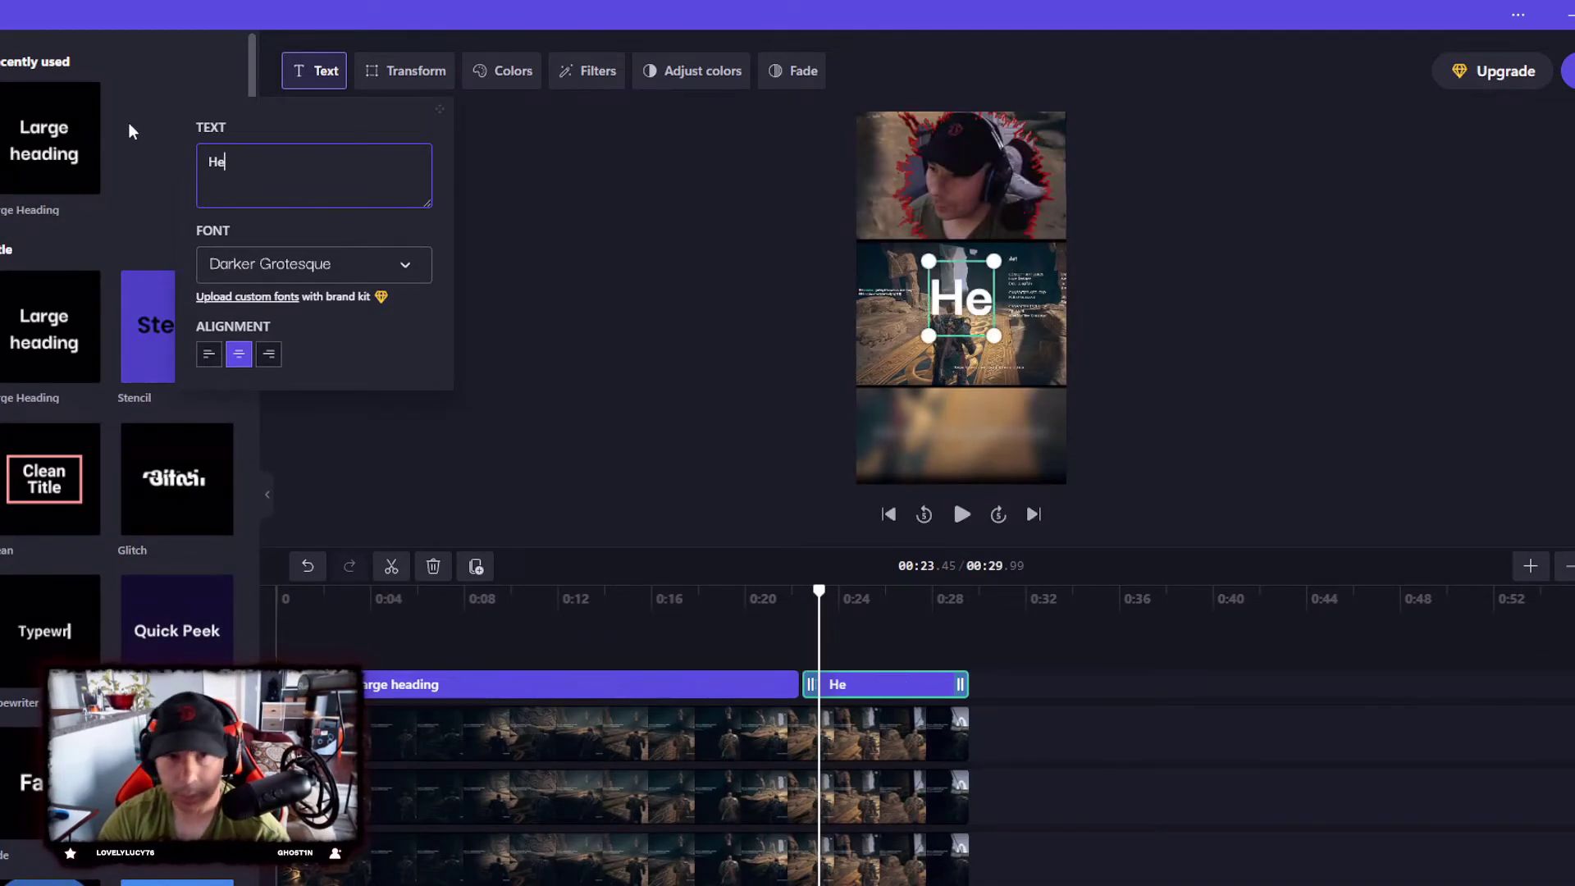
{"action": "type", "text": "wo"}
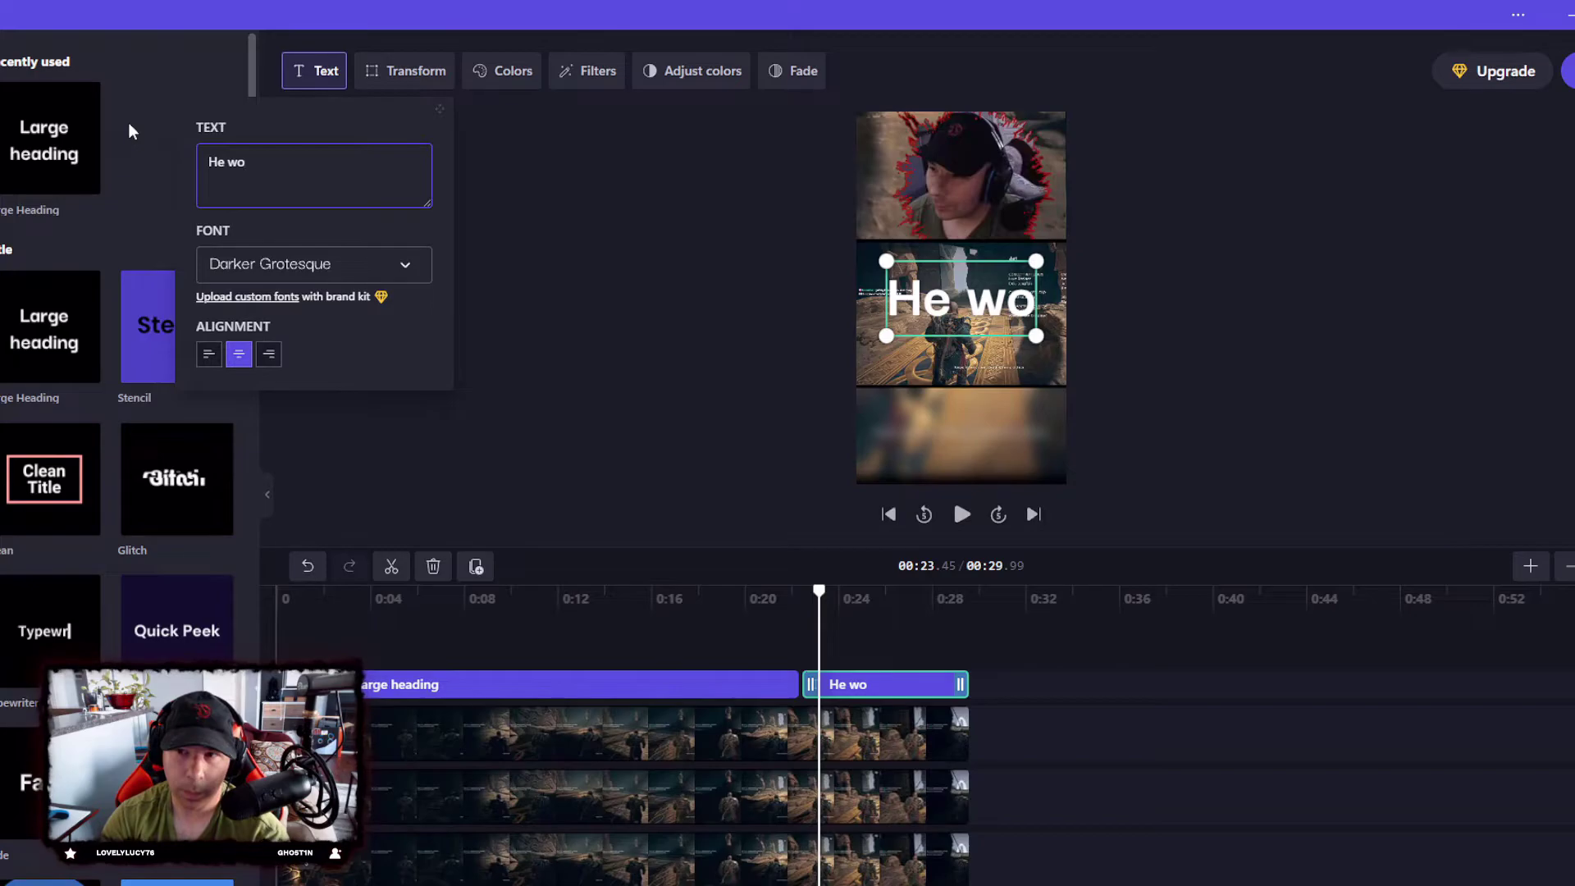
{"action": "type", "text": "re a"}
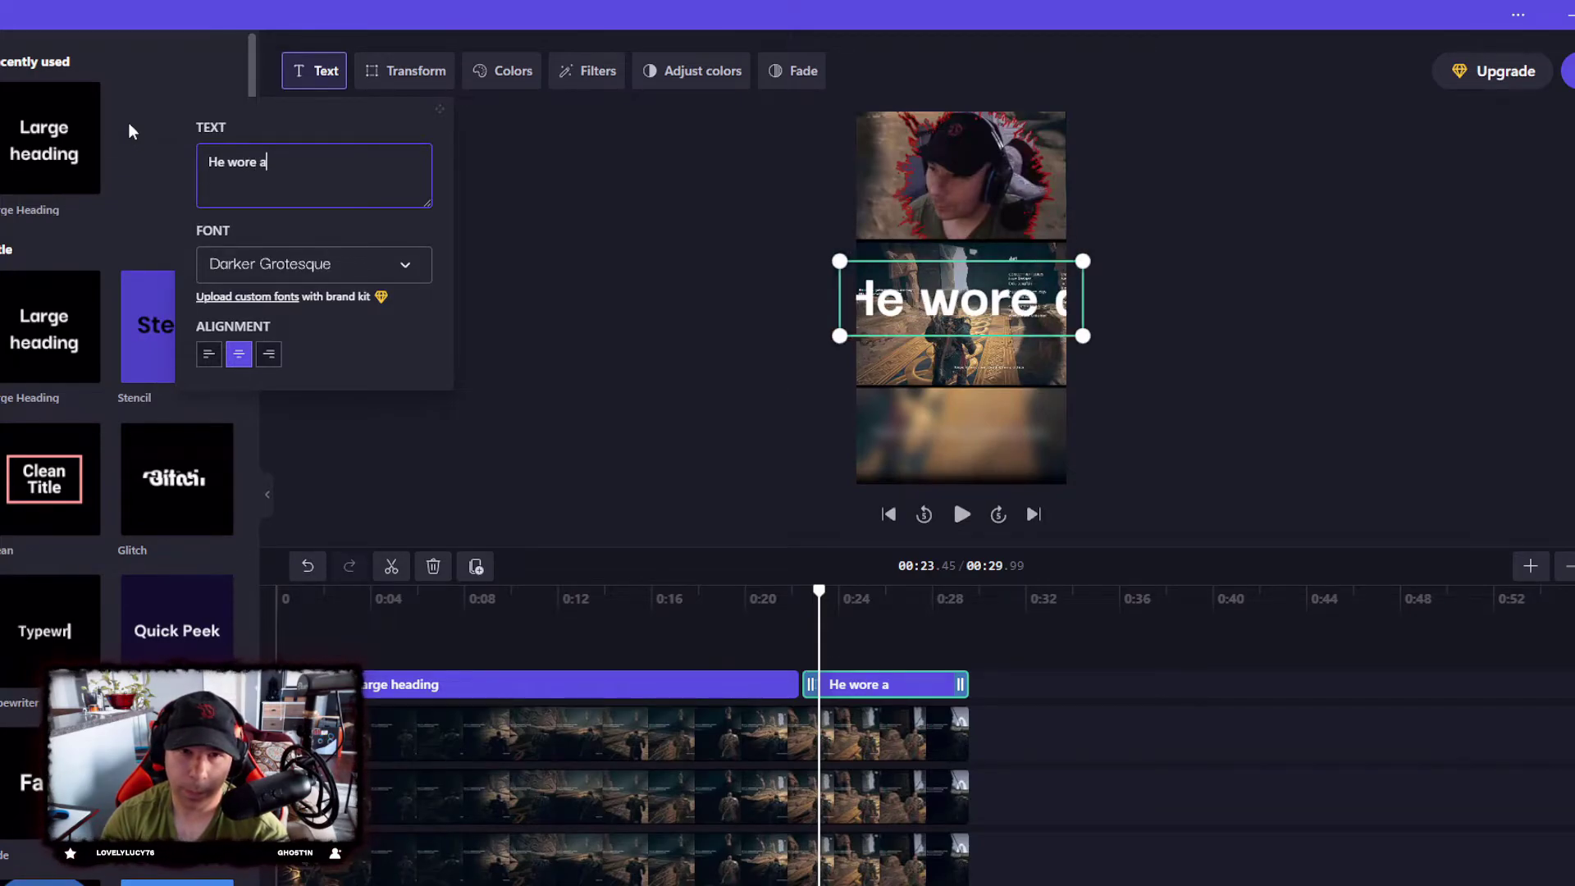
{"action": "type", "text": " sn"}
{"action": "key", "text": "BackSpace"}
{"action": "key", "text": "BackSpace"}
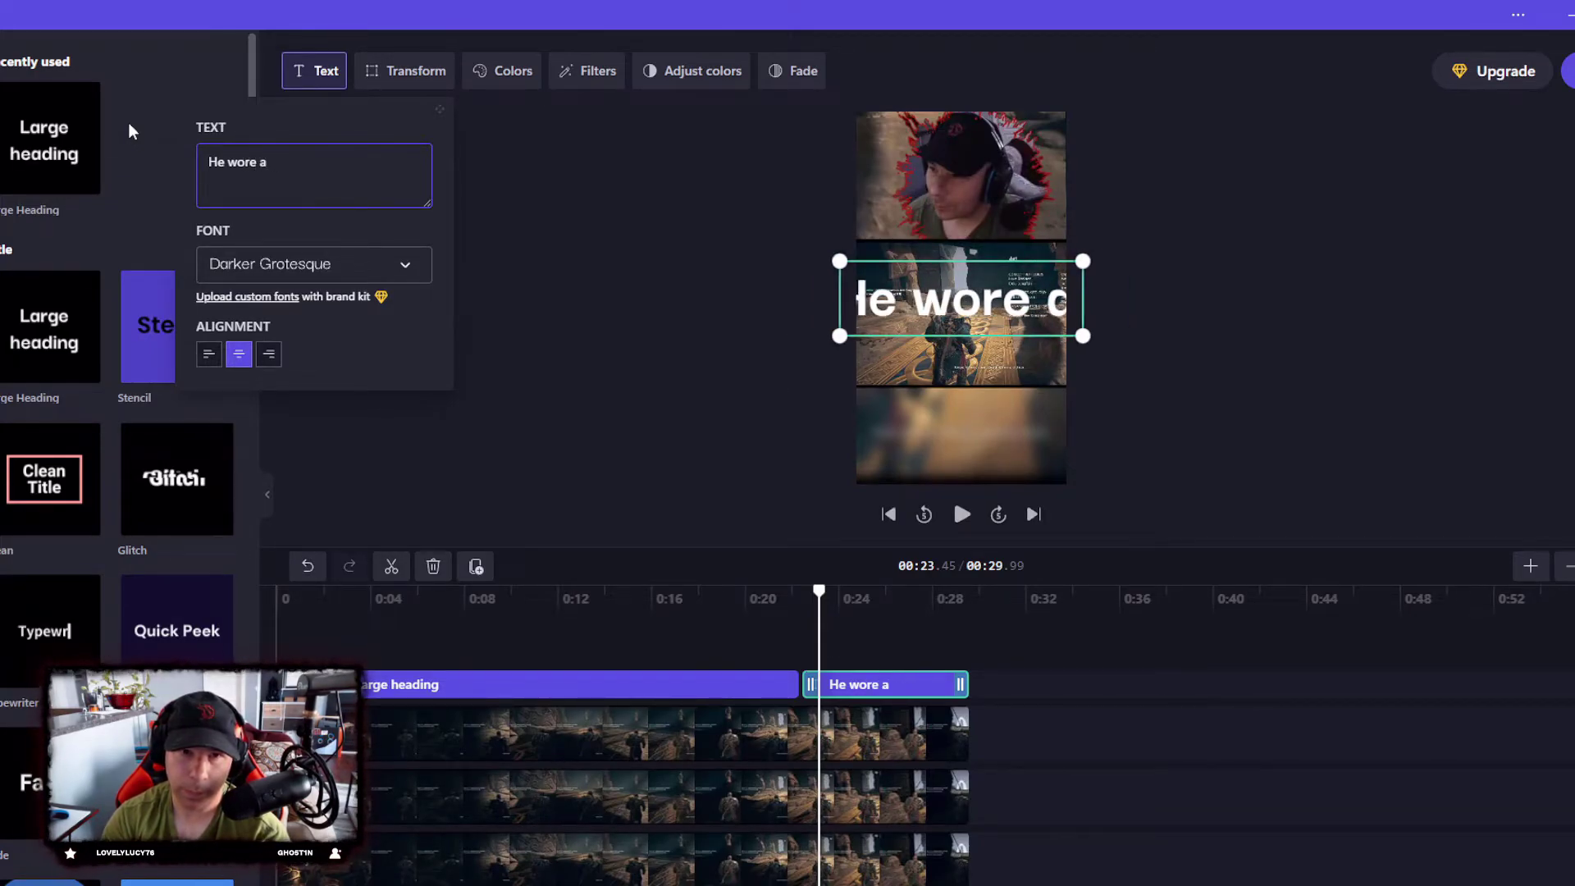
{"action": "type", "text": "smile"}
{"action": "key", "text": "Return"}
{"action": "type", "text": "a"}
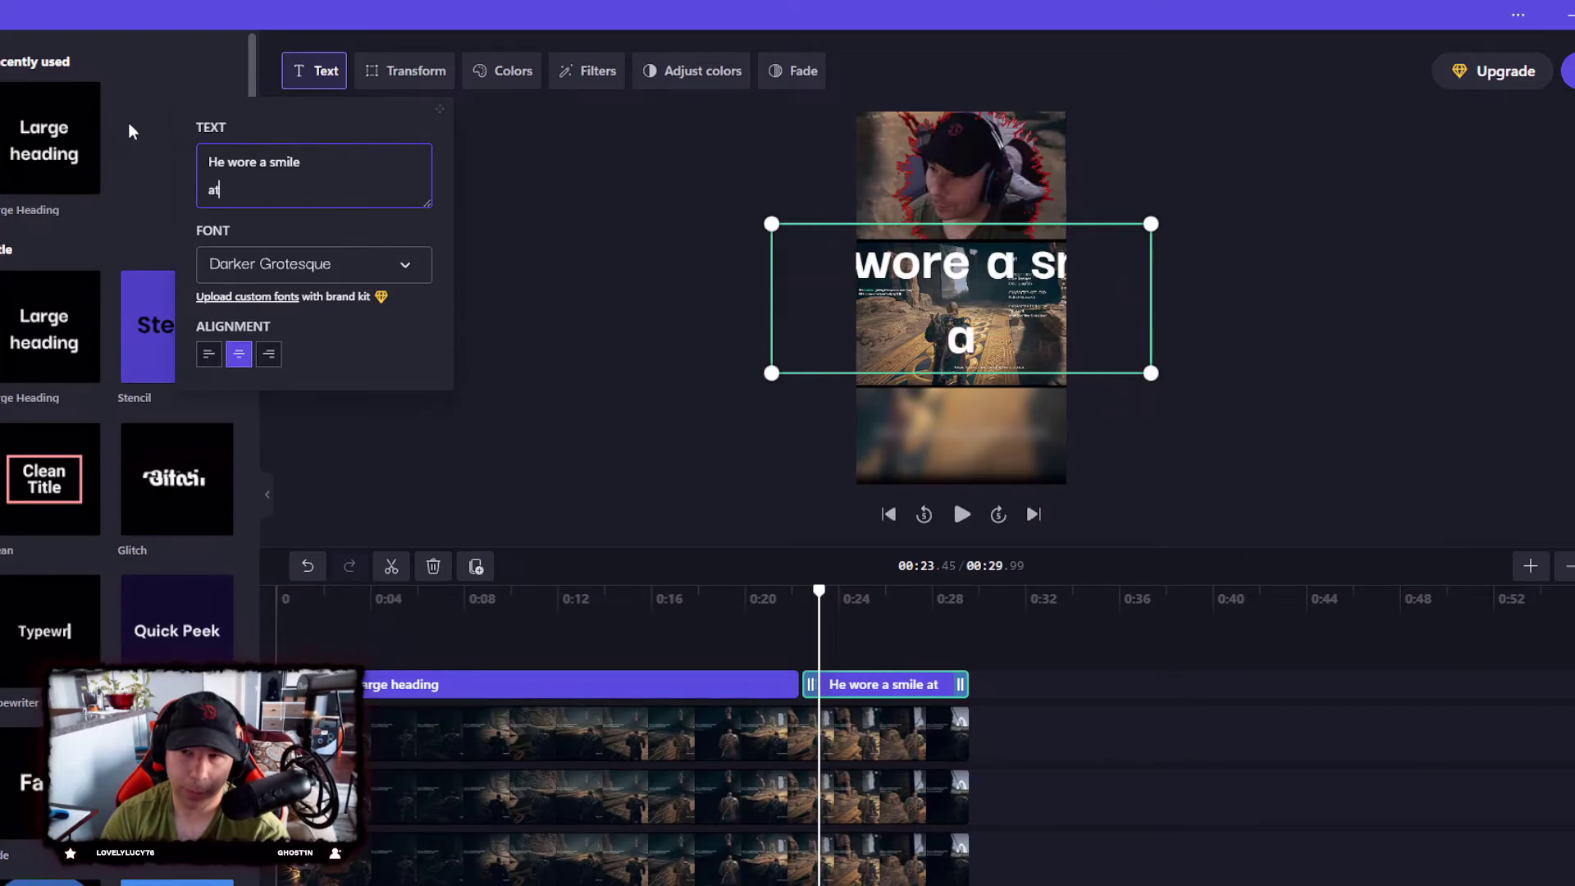
{"action": "type", "text": "t"}
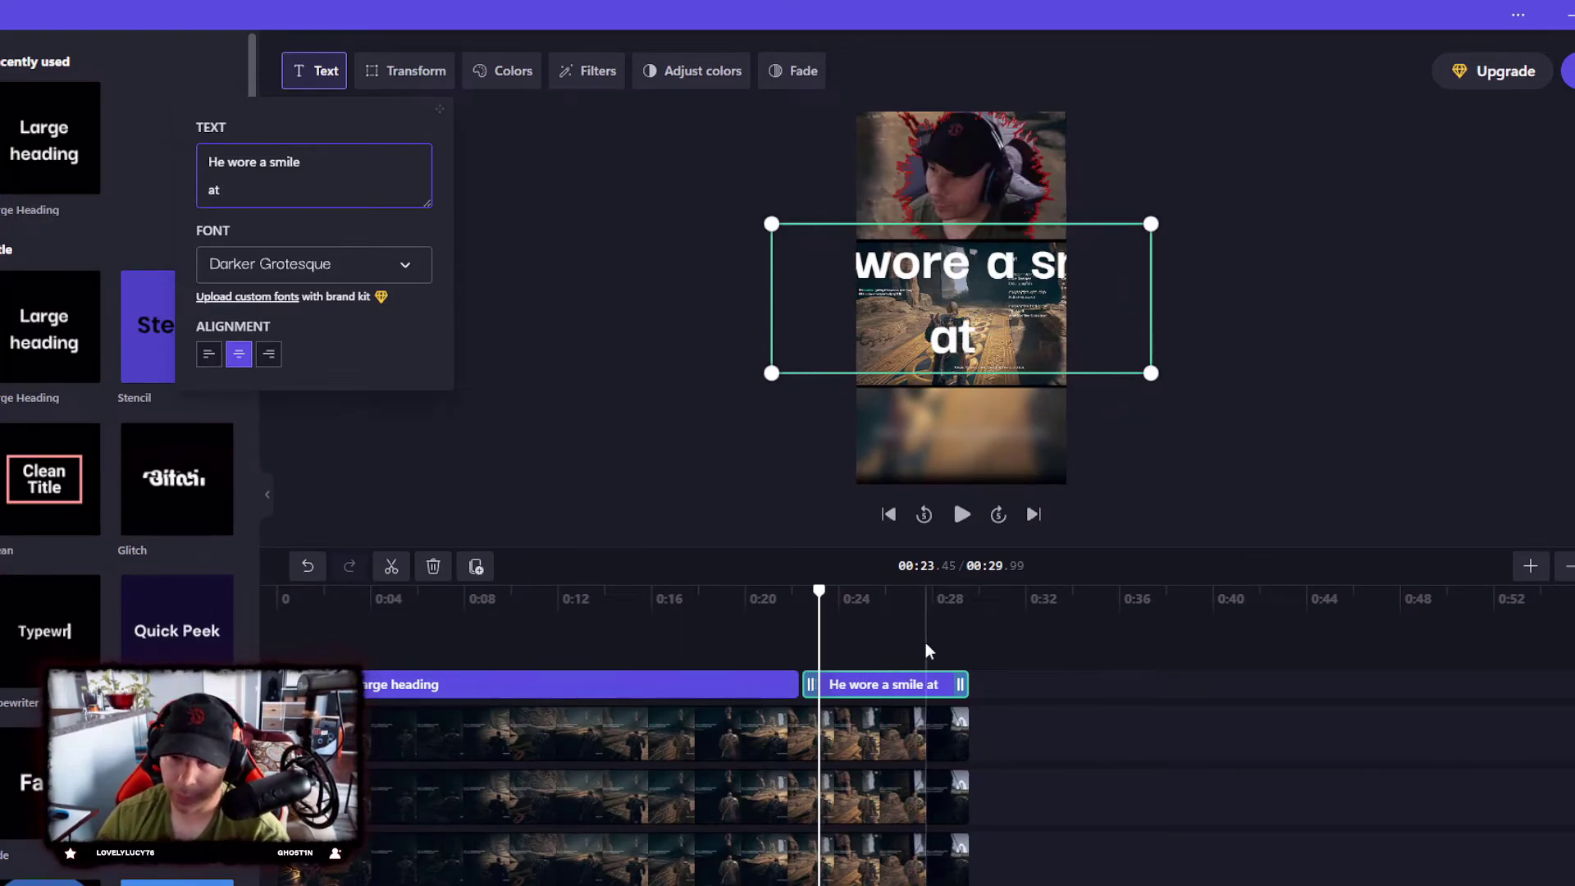
{"action": "left_click", "coordinate": [819, 599]}
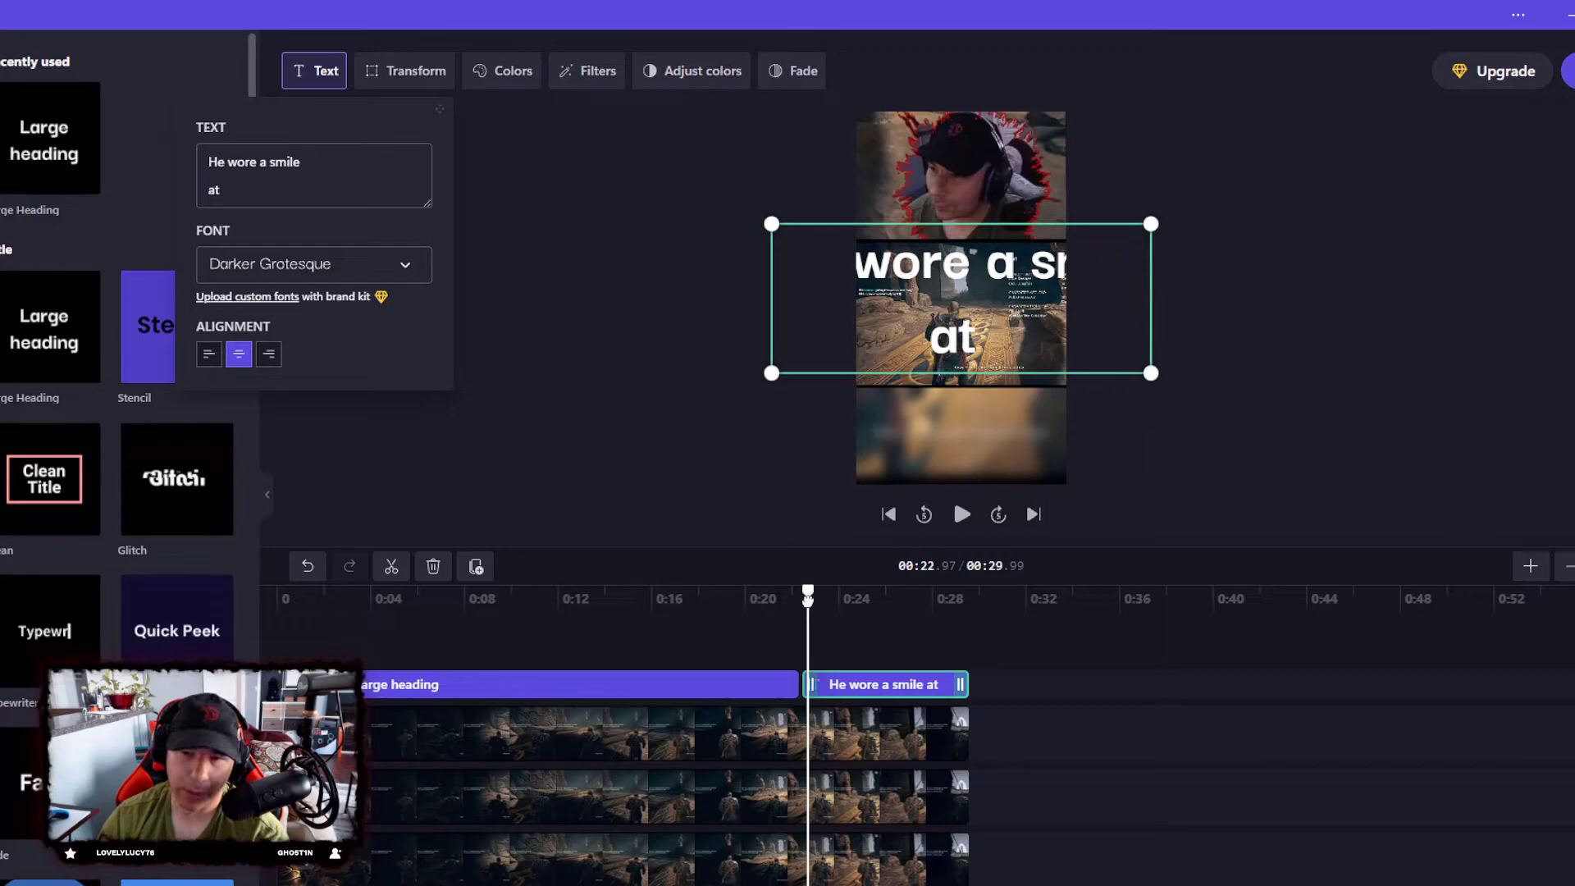
Step: Play back the final seconds to preview the new two-line caption
{"action": "left_click", "coordinate": [961, 515]}
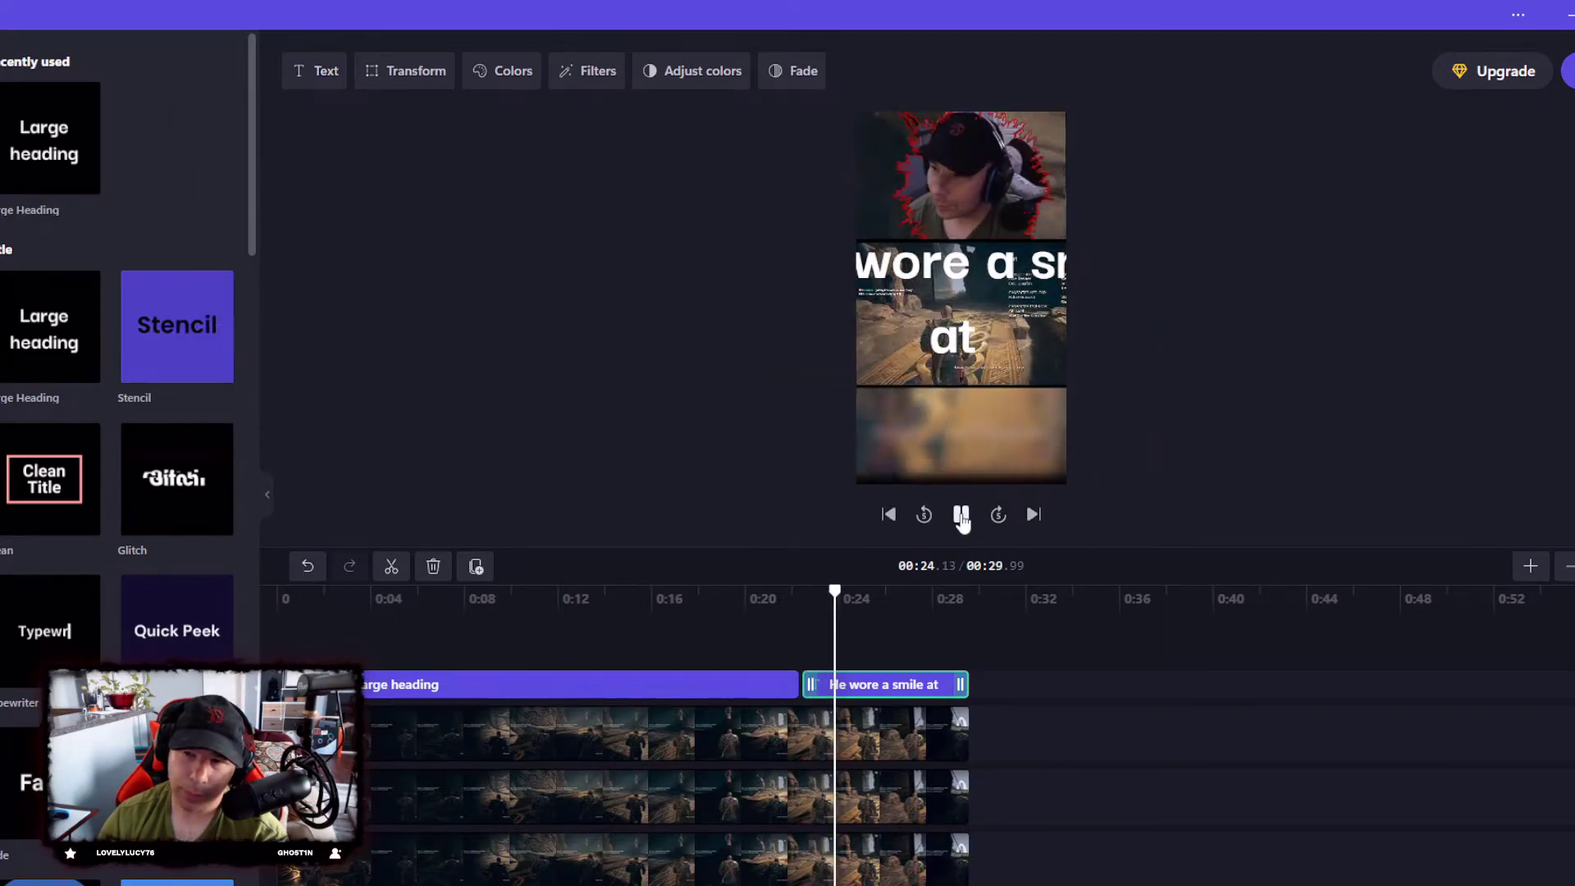
{"action": "left_click", "coordinate": [960, 515]}
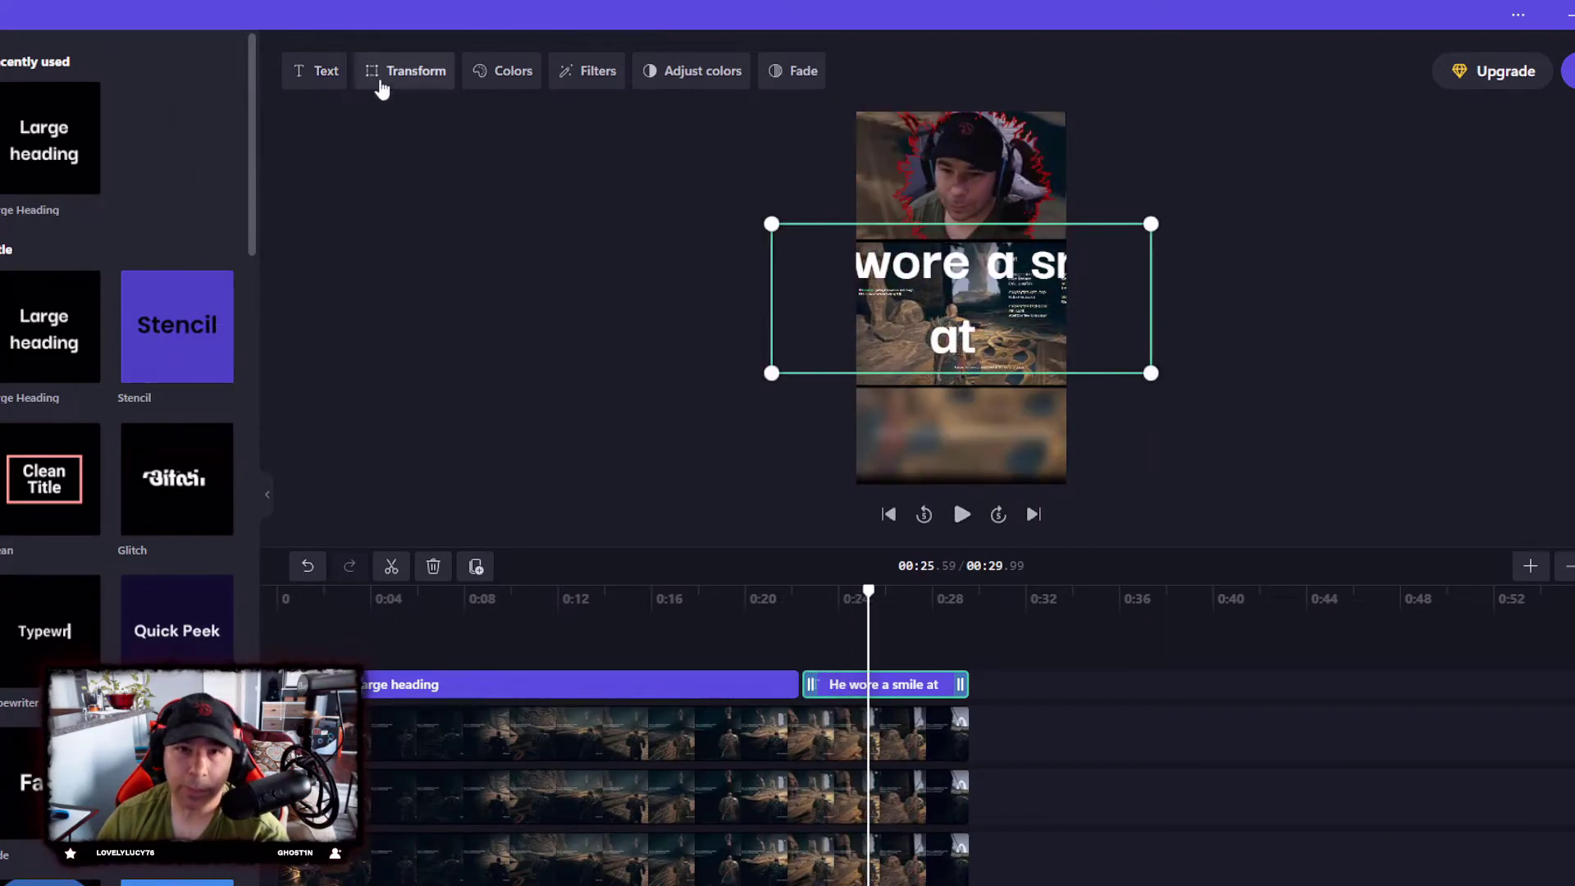
{"action": "left_click", "coordinate": [306, 75]}
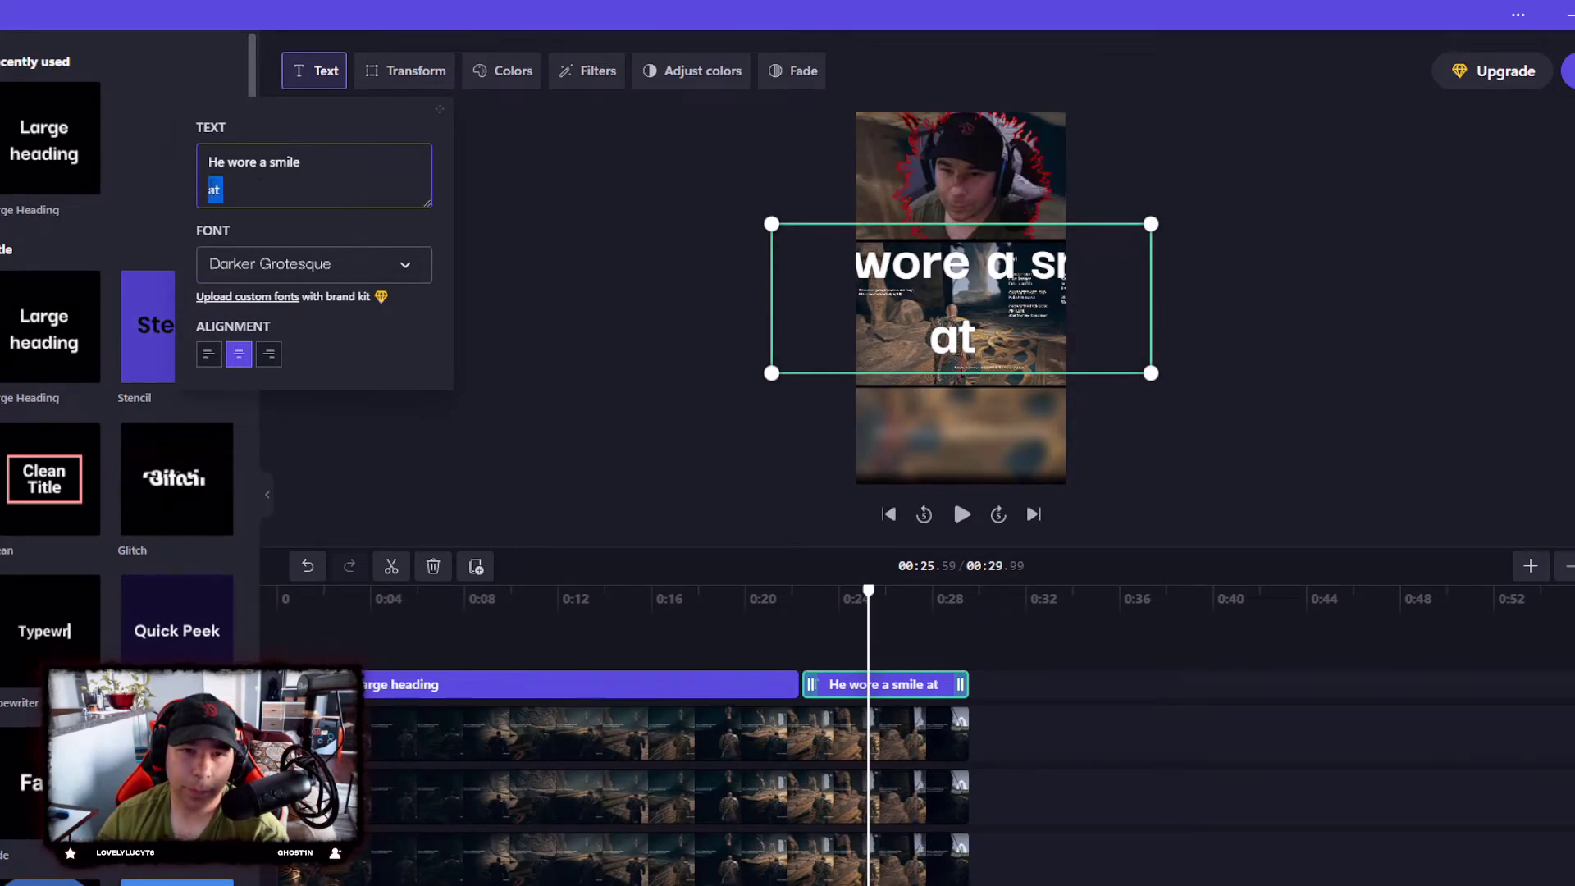
{"action": "type", "text": "even"}
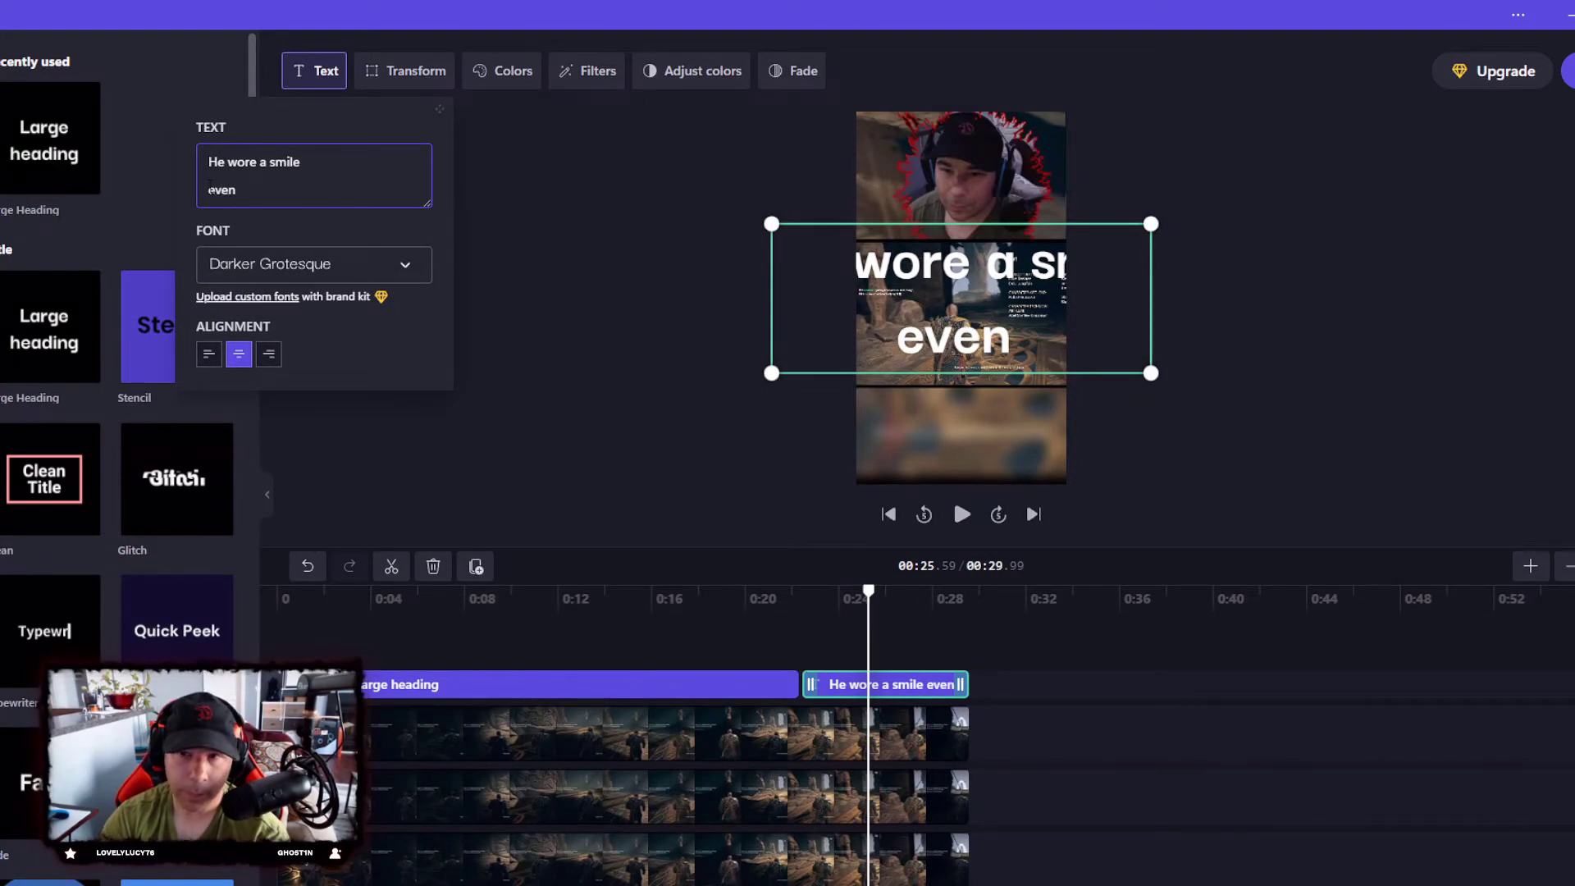
{"action": "type", "text": " at the w"}
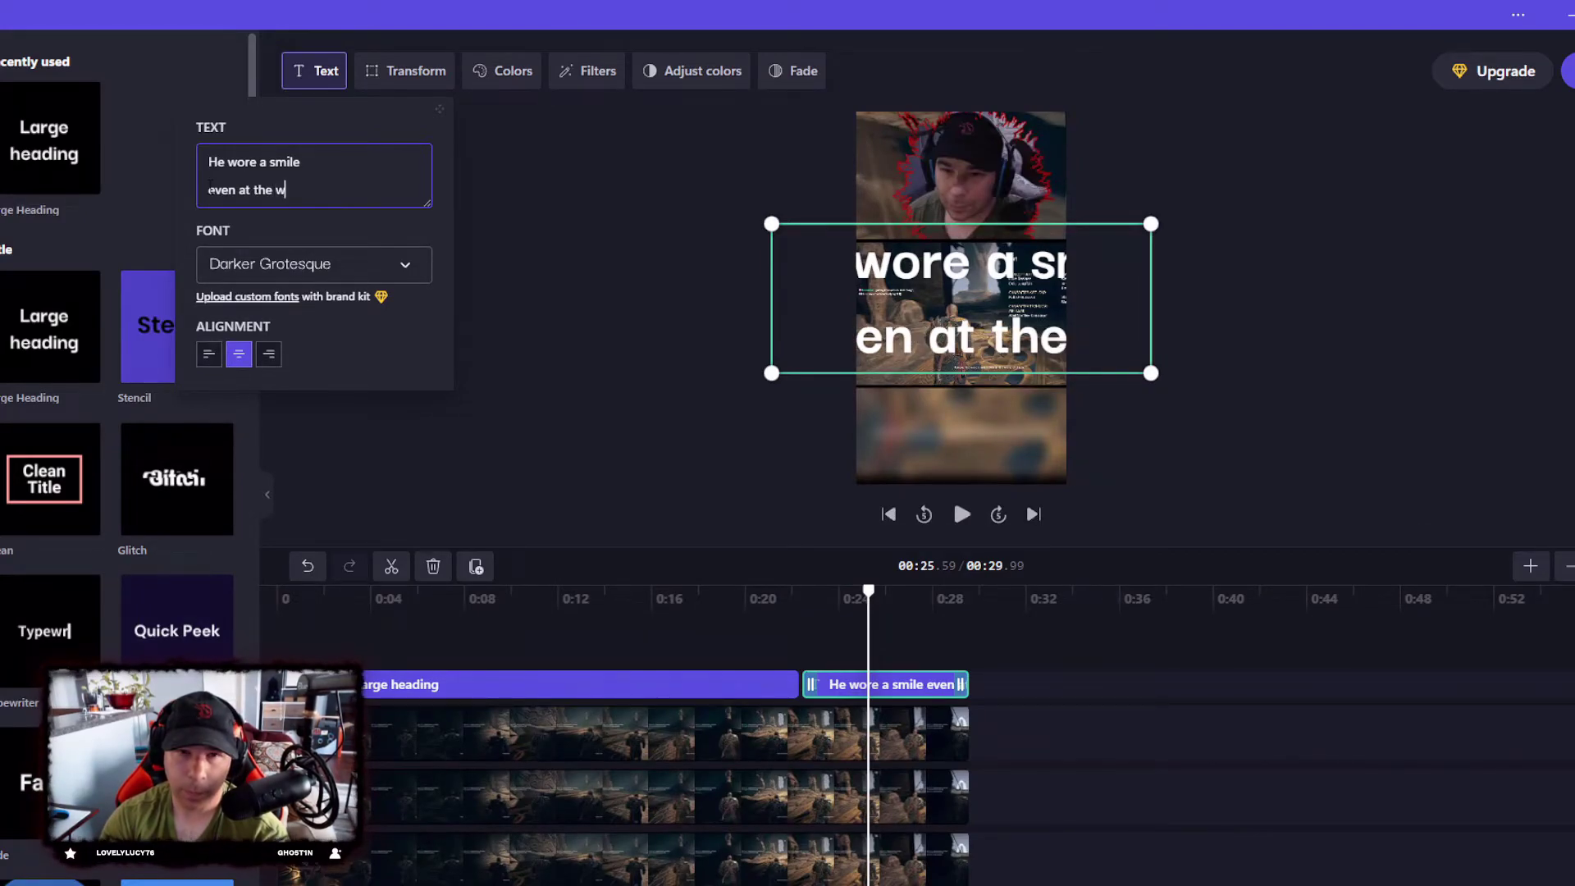
{"action": "type", "text": "orst "}
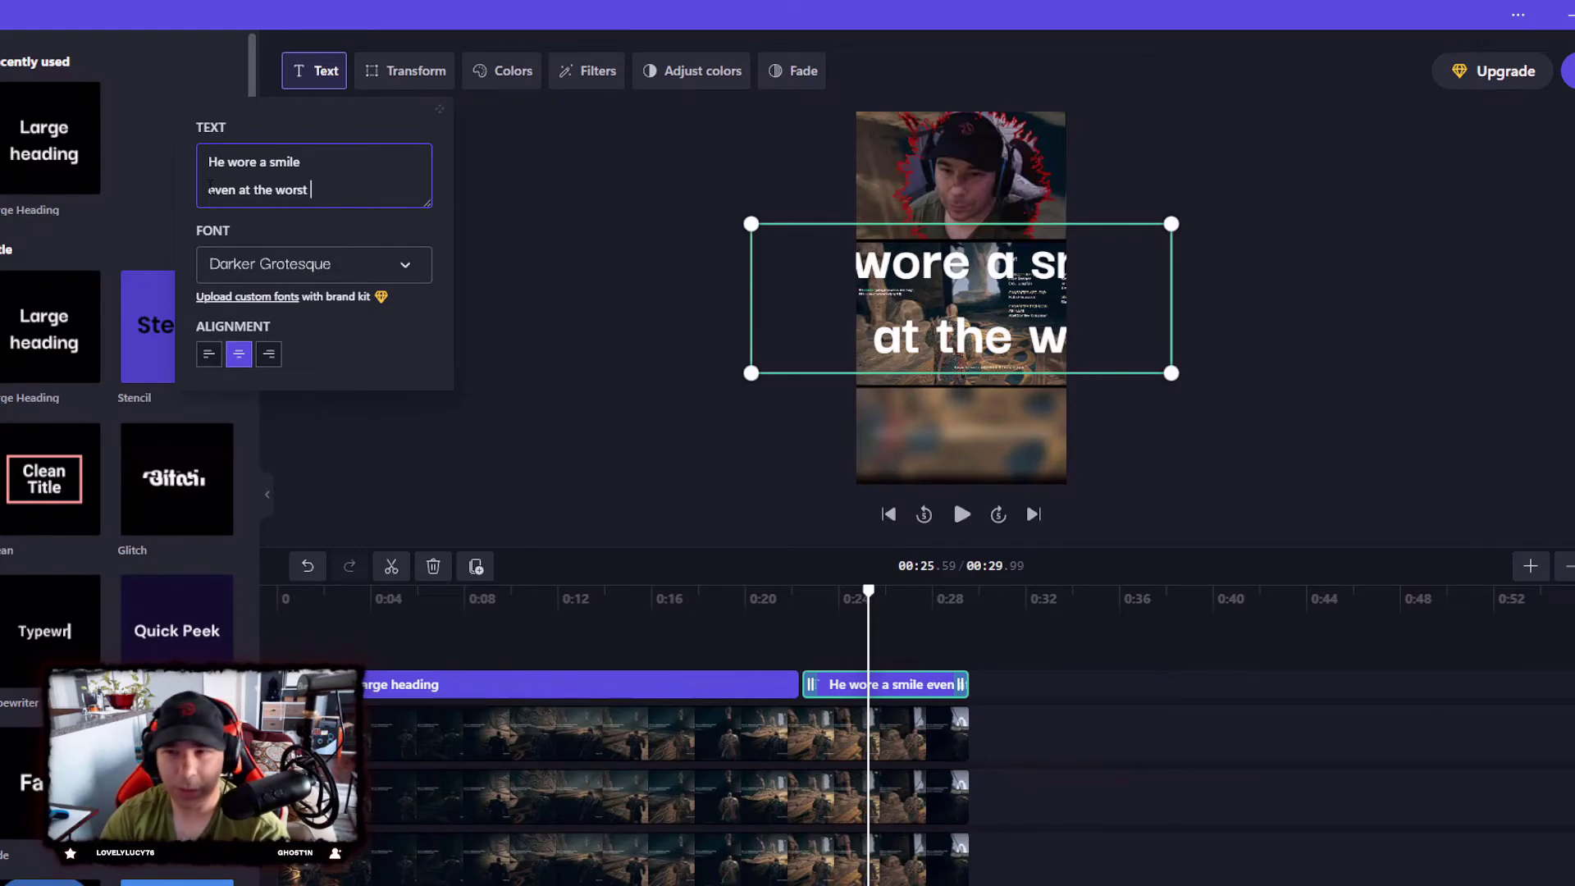
{"action": "type", "text": "time"}
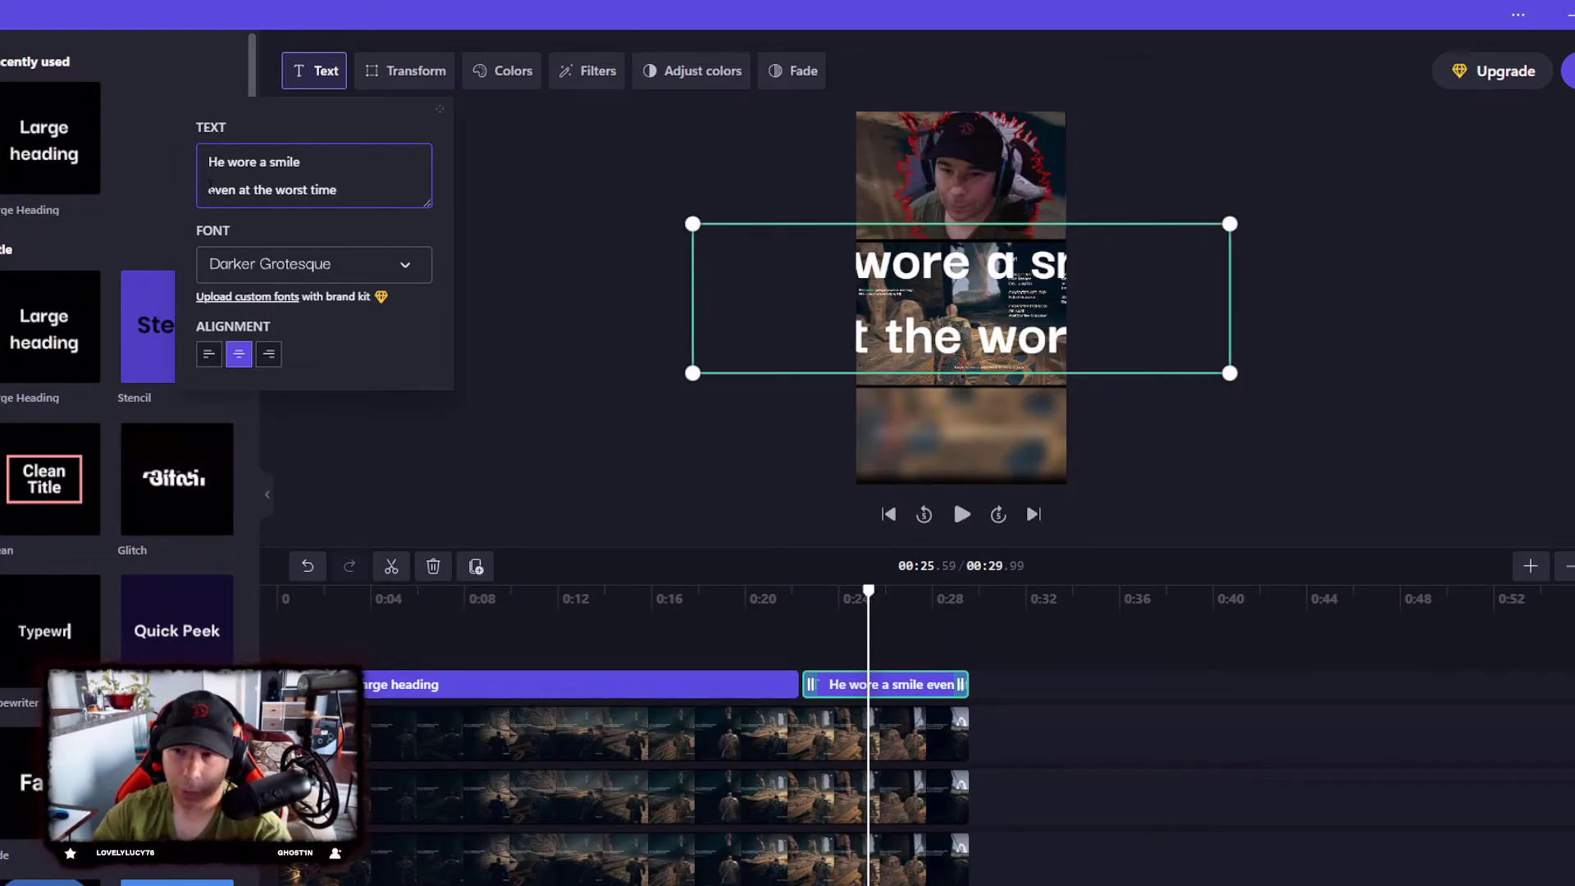
{"action": "type", "text": "s"}
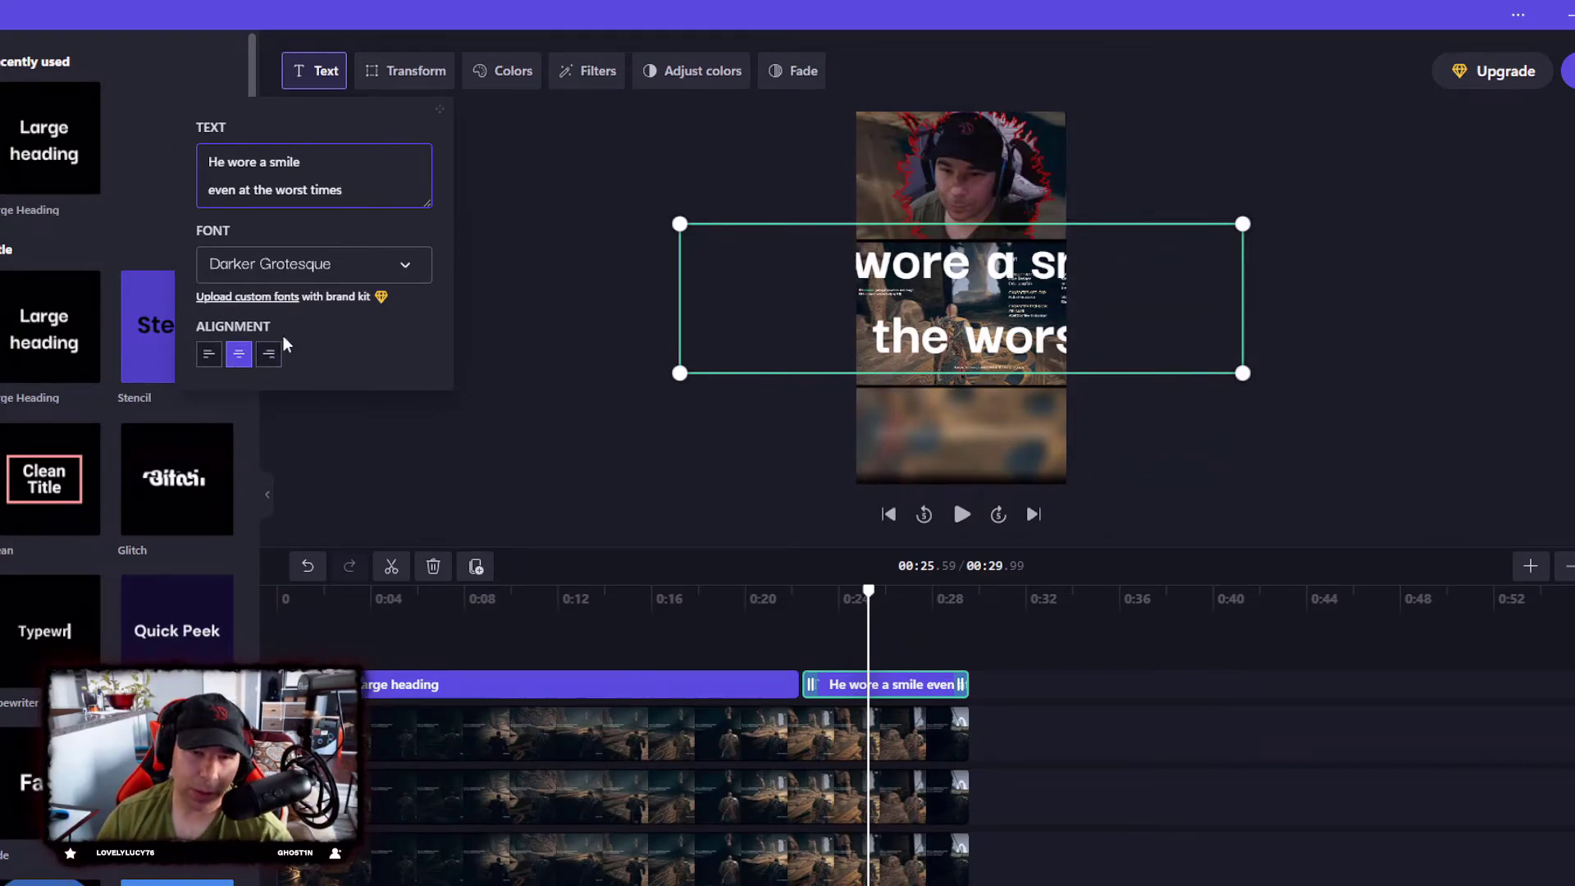
Step: Place the caption at bottom centre and shrink it until the full text fits
{"action": "left_click", "coordinate": [418, 77]}
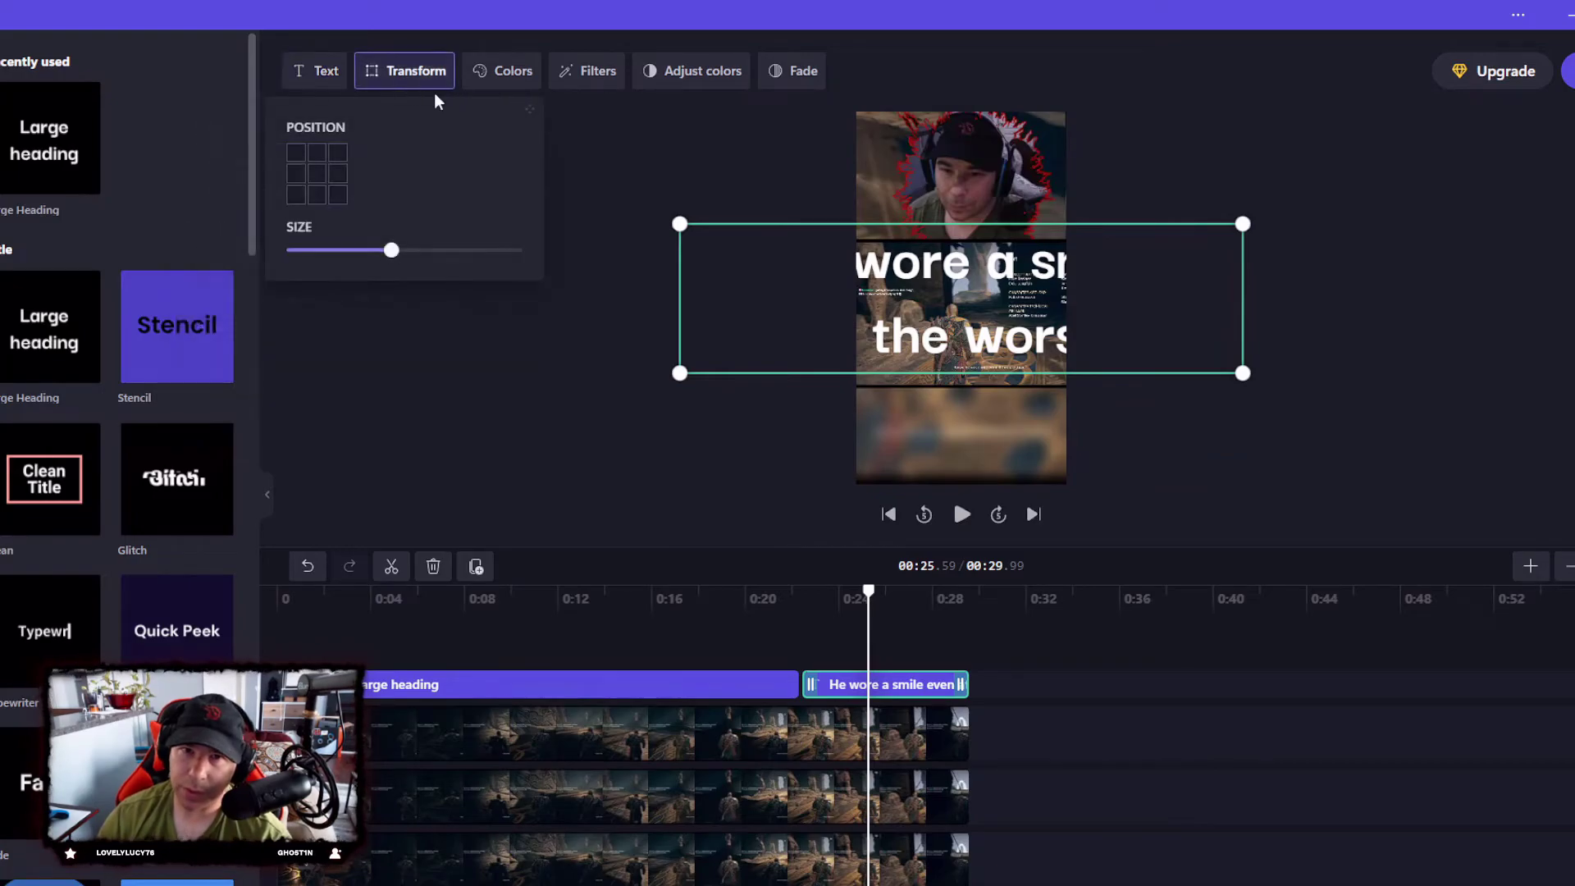
{"action": "left_click", "coordinate": [317, 193]}
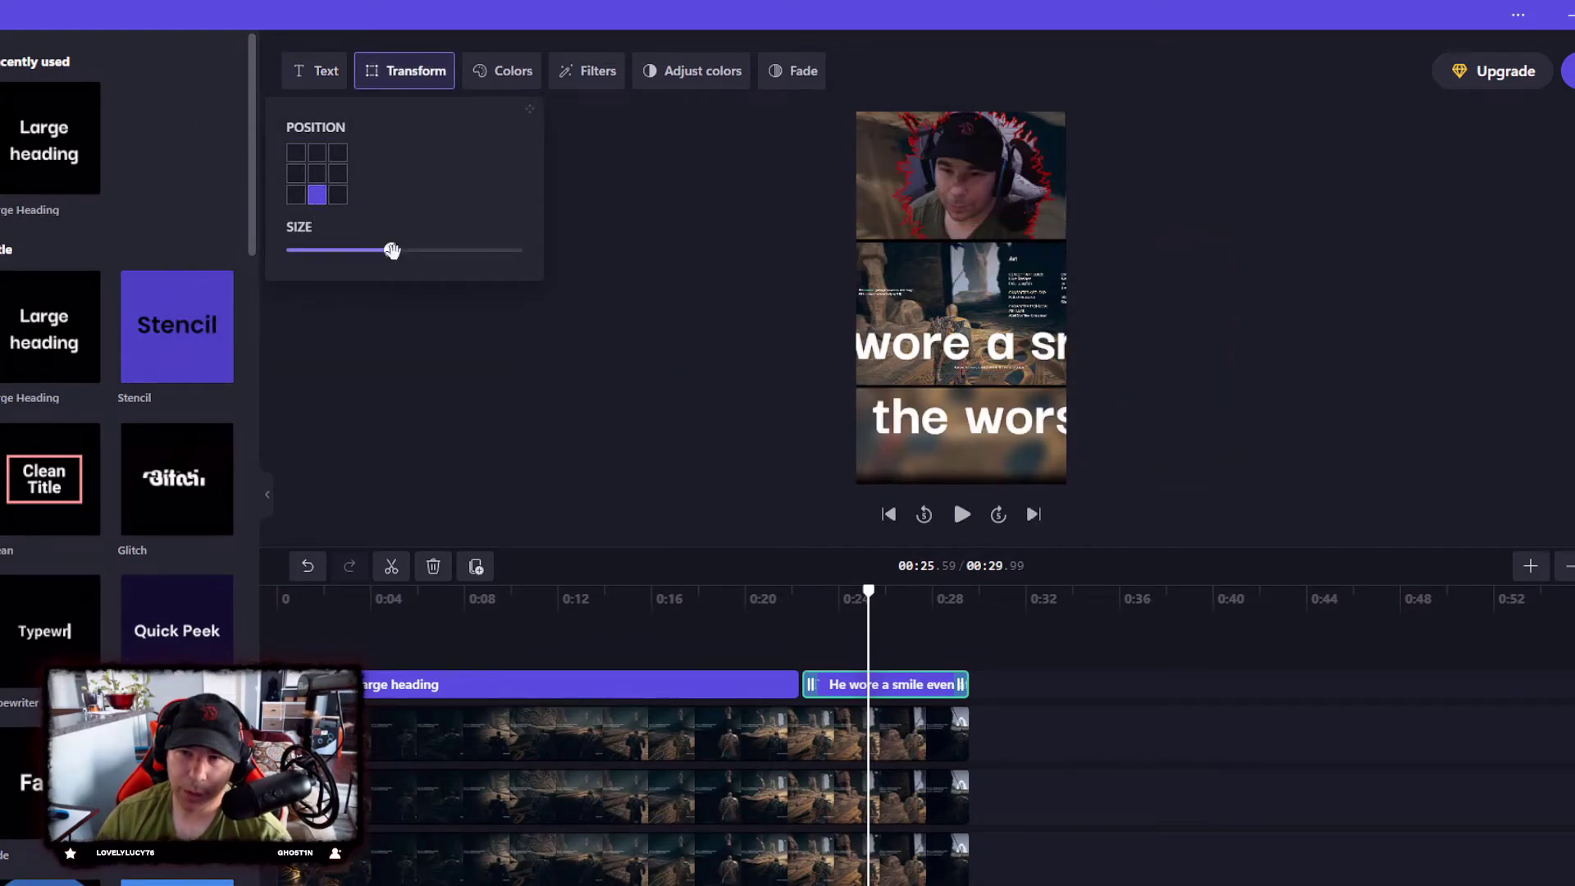
{"action": "left_click_drag", "start_coordinate": [392, 250], "coordinate": [306, 249]}
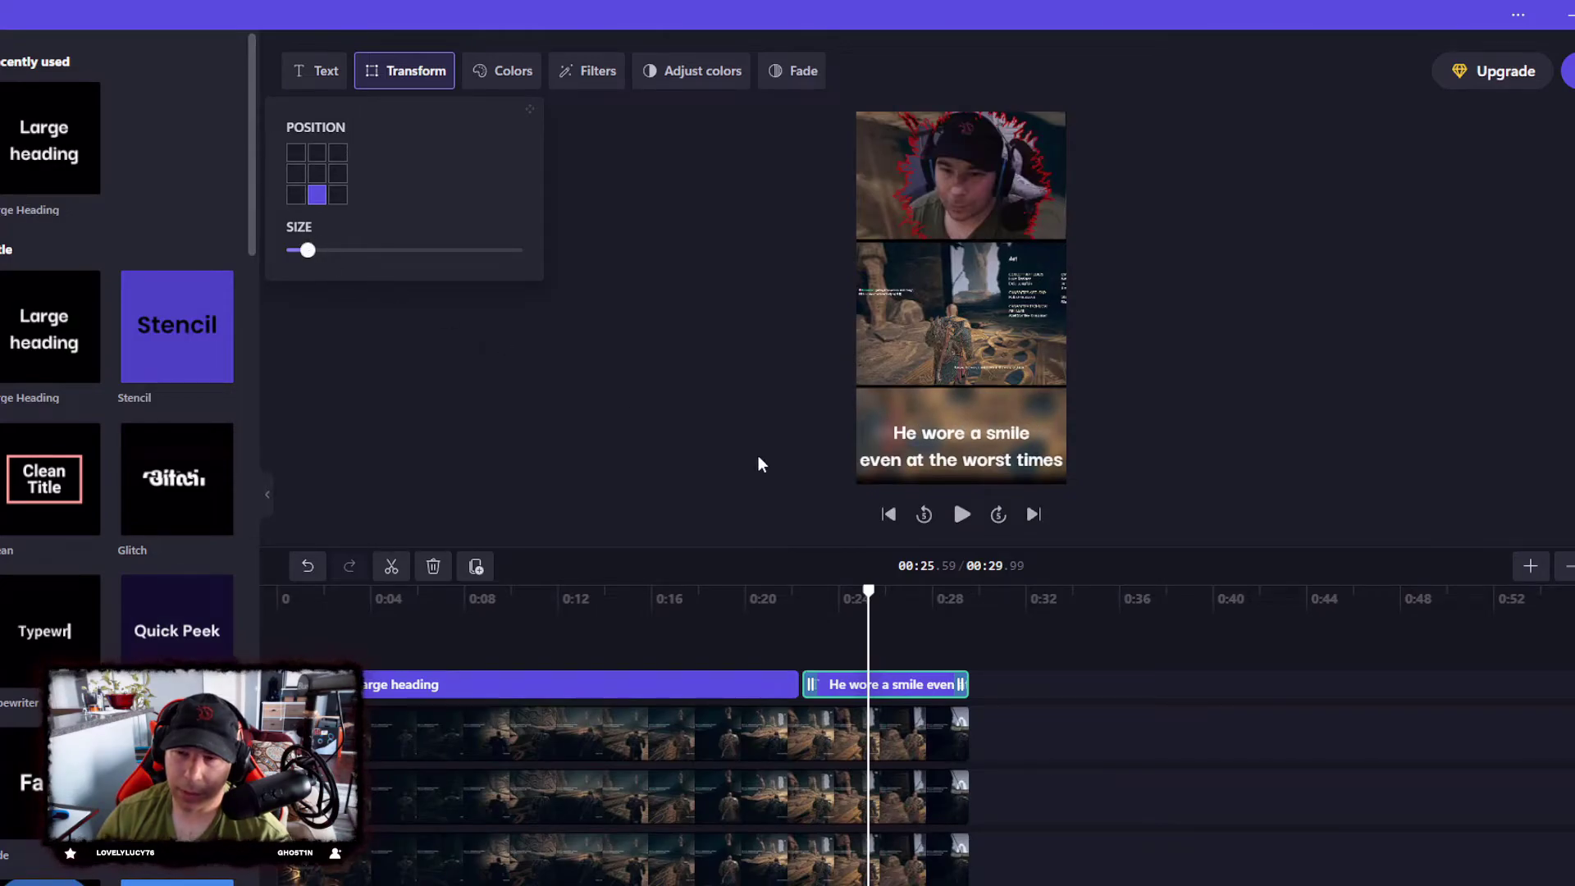
Step: Nudge the caption slightly higher within the blurred bottom band
{"action": "left_click", "coordinate": [958, 451]}
{"action": "left_click", "coordinate": [954, 431]}
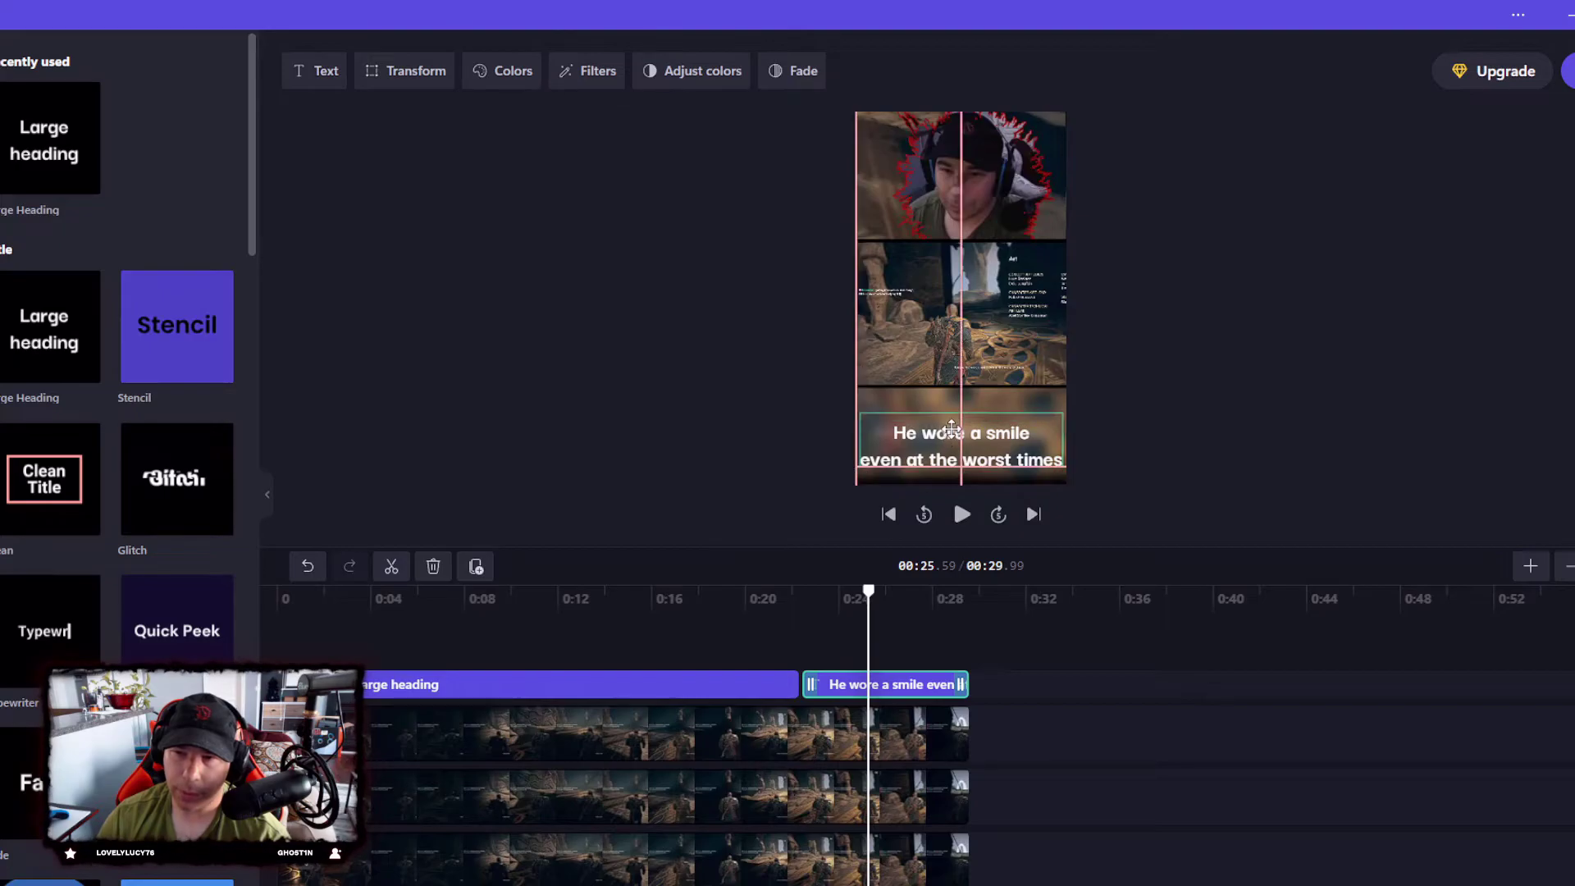
{"action": "left_click_drag", "start_coordinate": [953, 427], "coordinate": [951, 421]}
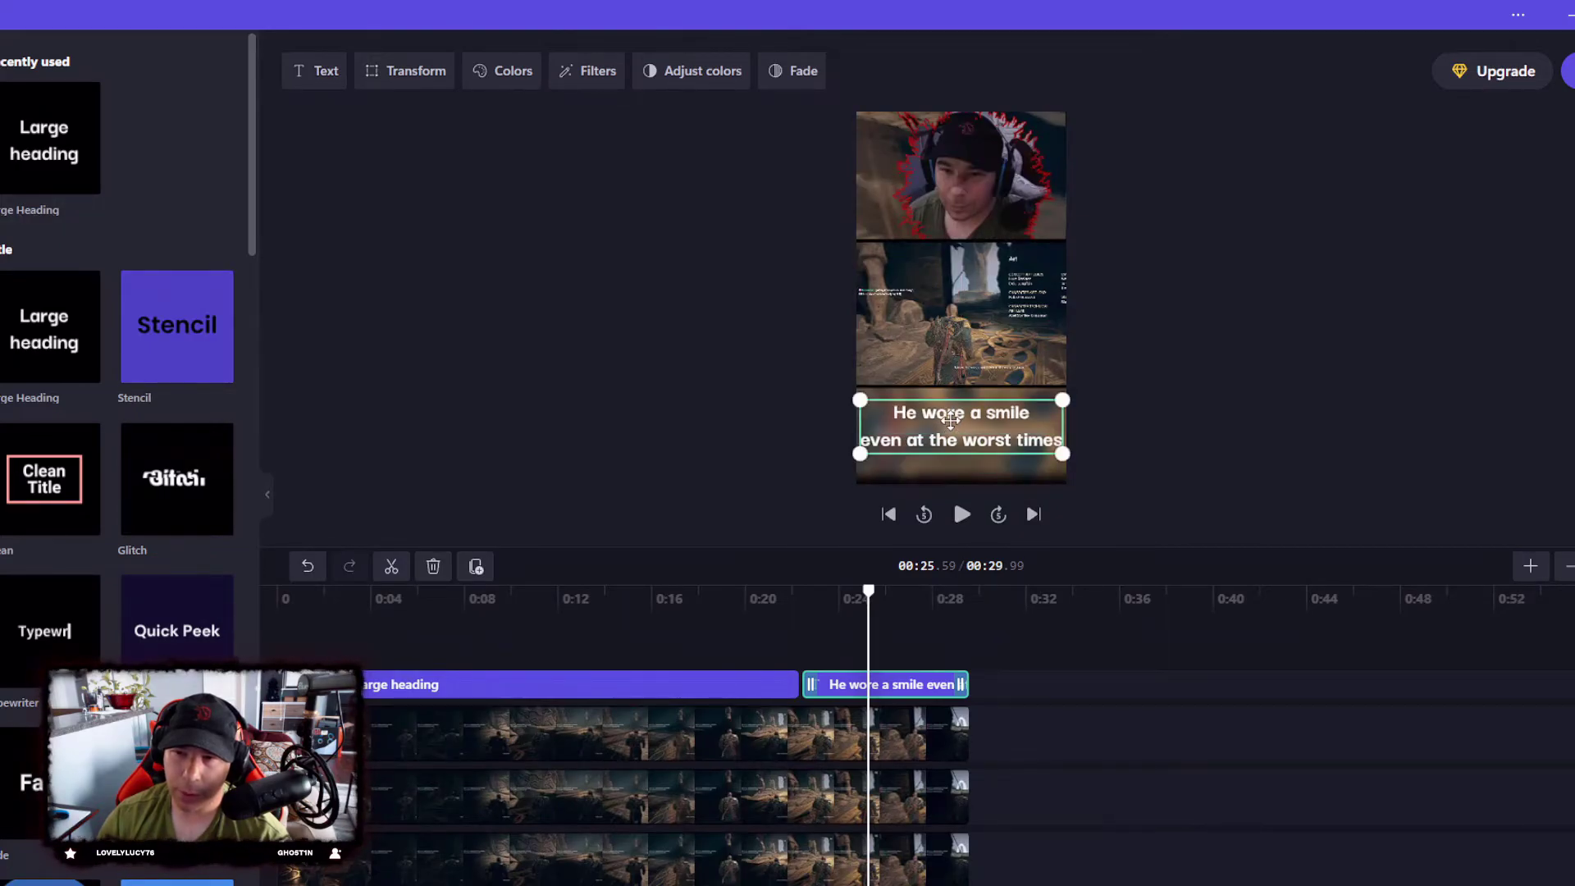
{"action": "left_click", "coordinate": [318, 74]}
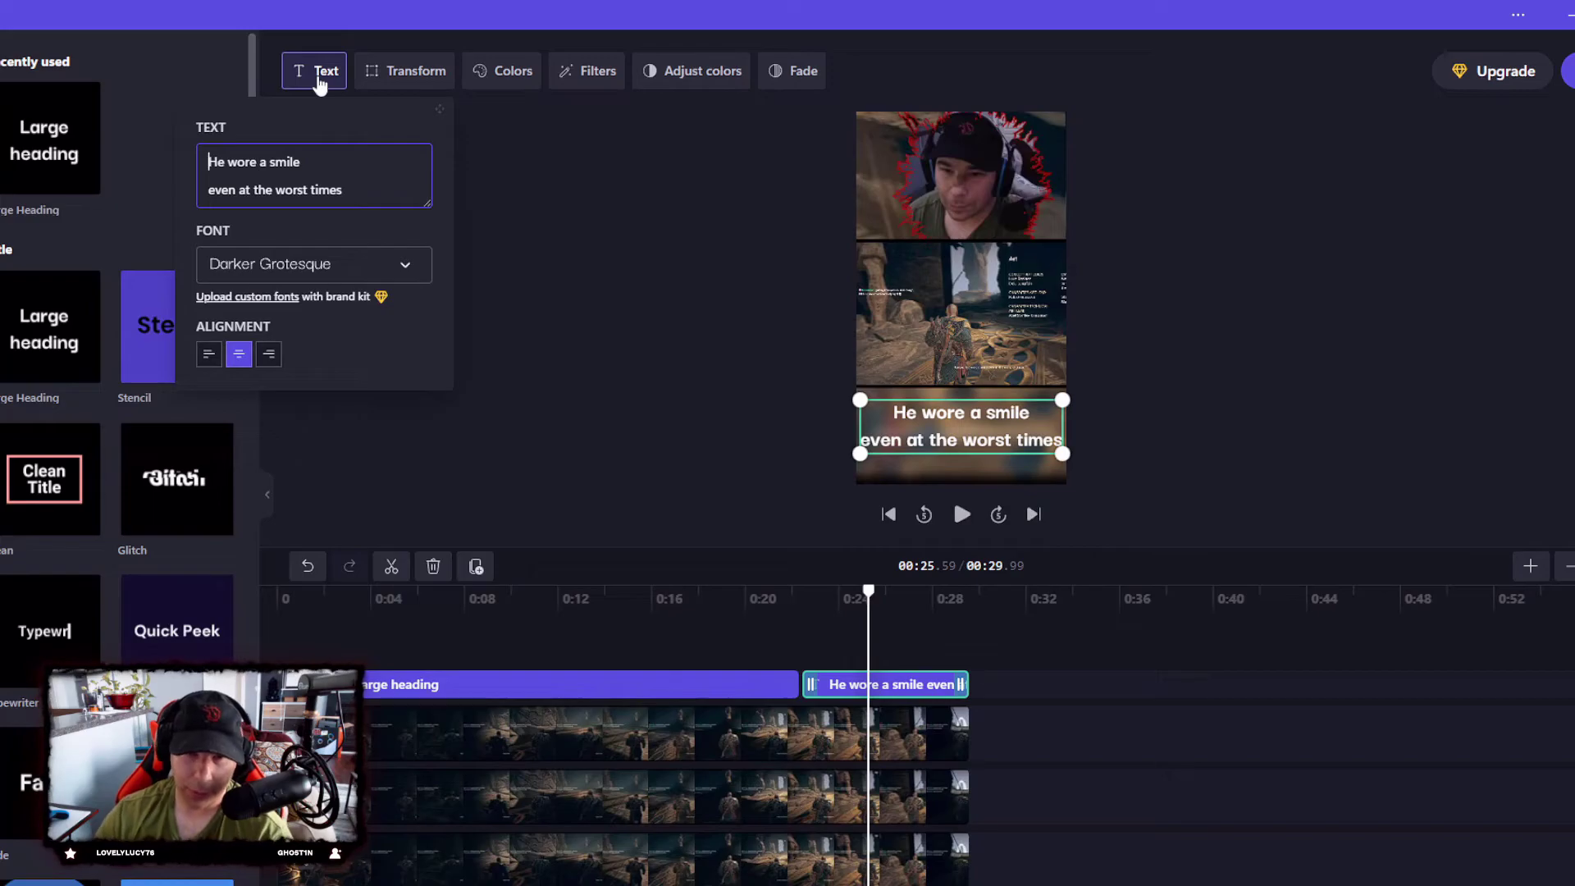
Step: Set the closing caption 'He wore a smile / even at the worst times' to Bangers
{"action": "left_click", "coordinate": [379, 269]}
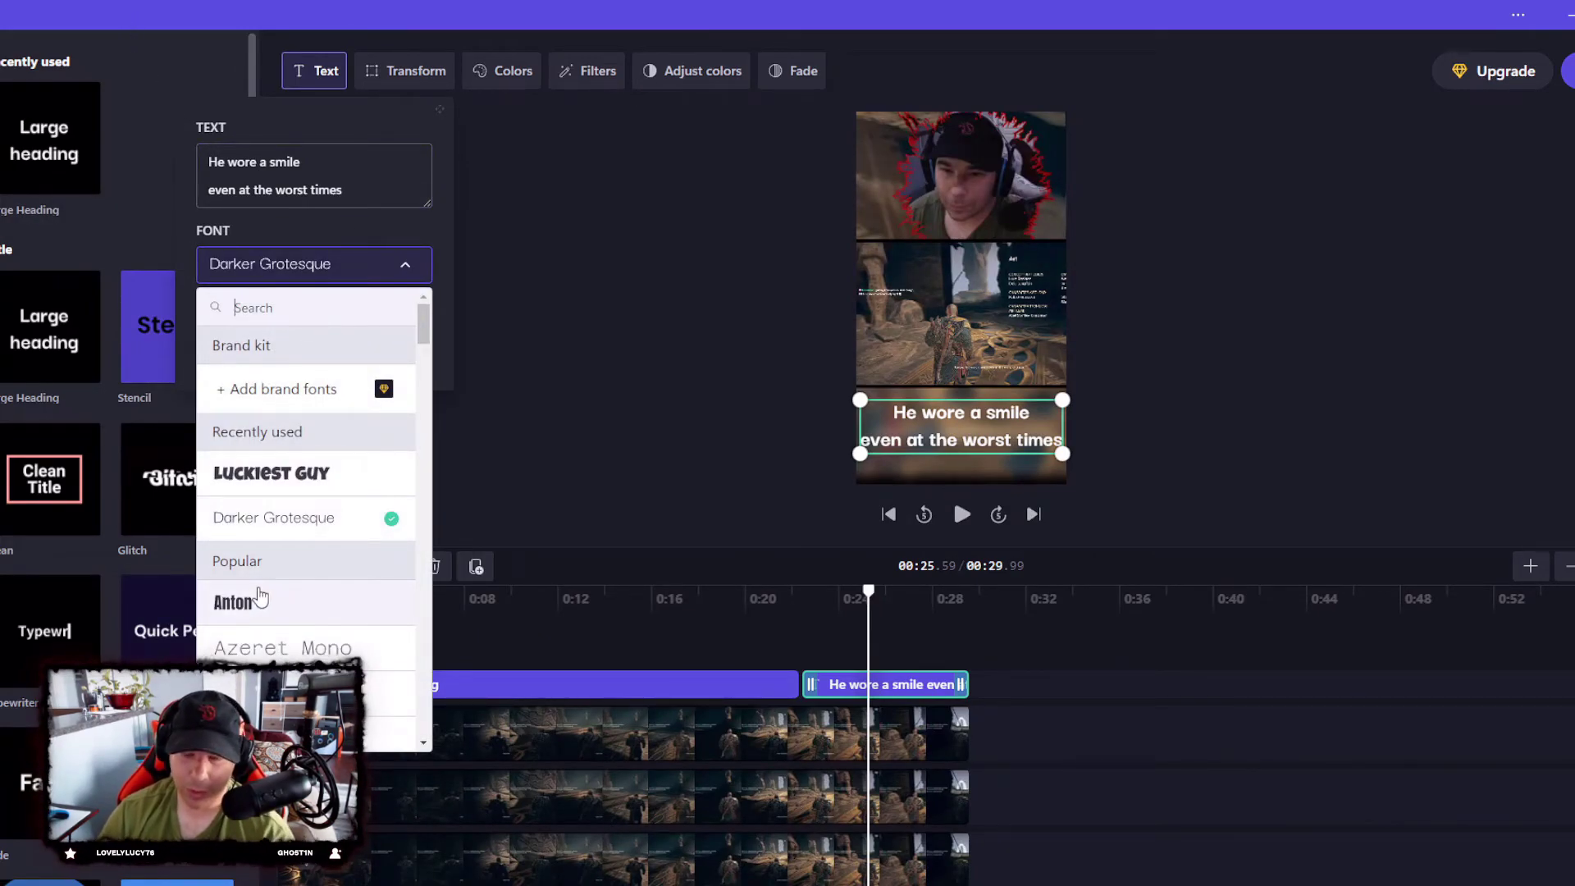
{"action": "scroll", "coordinate": [264, 596], "scroll_direction": "down", "scroll_amount": 1}
{"action": "scroll", "coordinate": [265, 599], "scroll_direction": "down", "scroll_amount": 1}
{"action": "scroll", "coordinate": [264, 603], "scroll_direction": "down", "scroll_amount": 1}
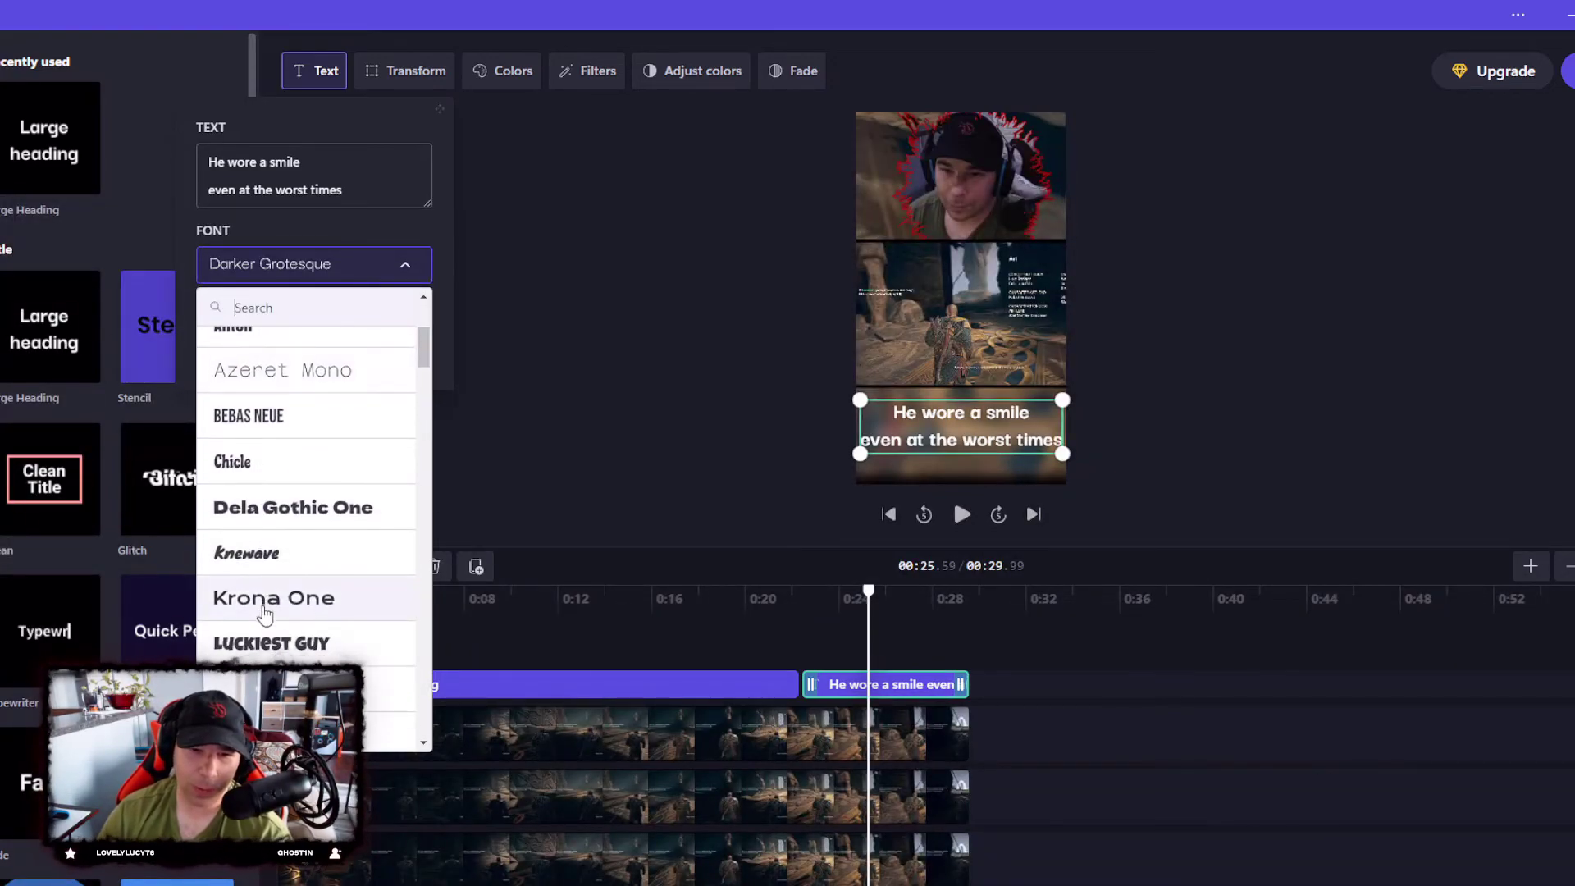
{"action": "scroll", "coordinate": [264, 597], "scroll_direction": "down", "scroll_amount": 1}
{"action": "scroll", "coordinate": [265, 597], "scroll_direction": "down", "scroll_amount": 1}
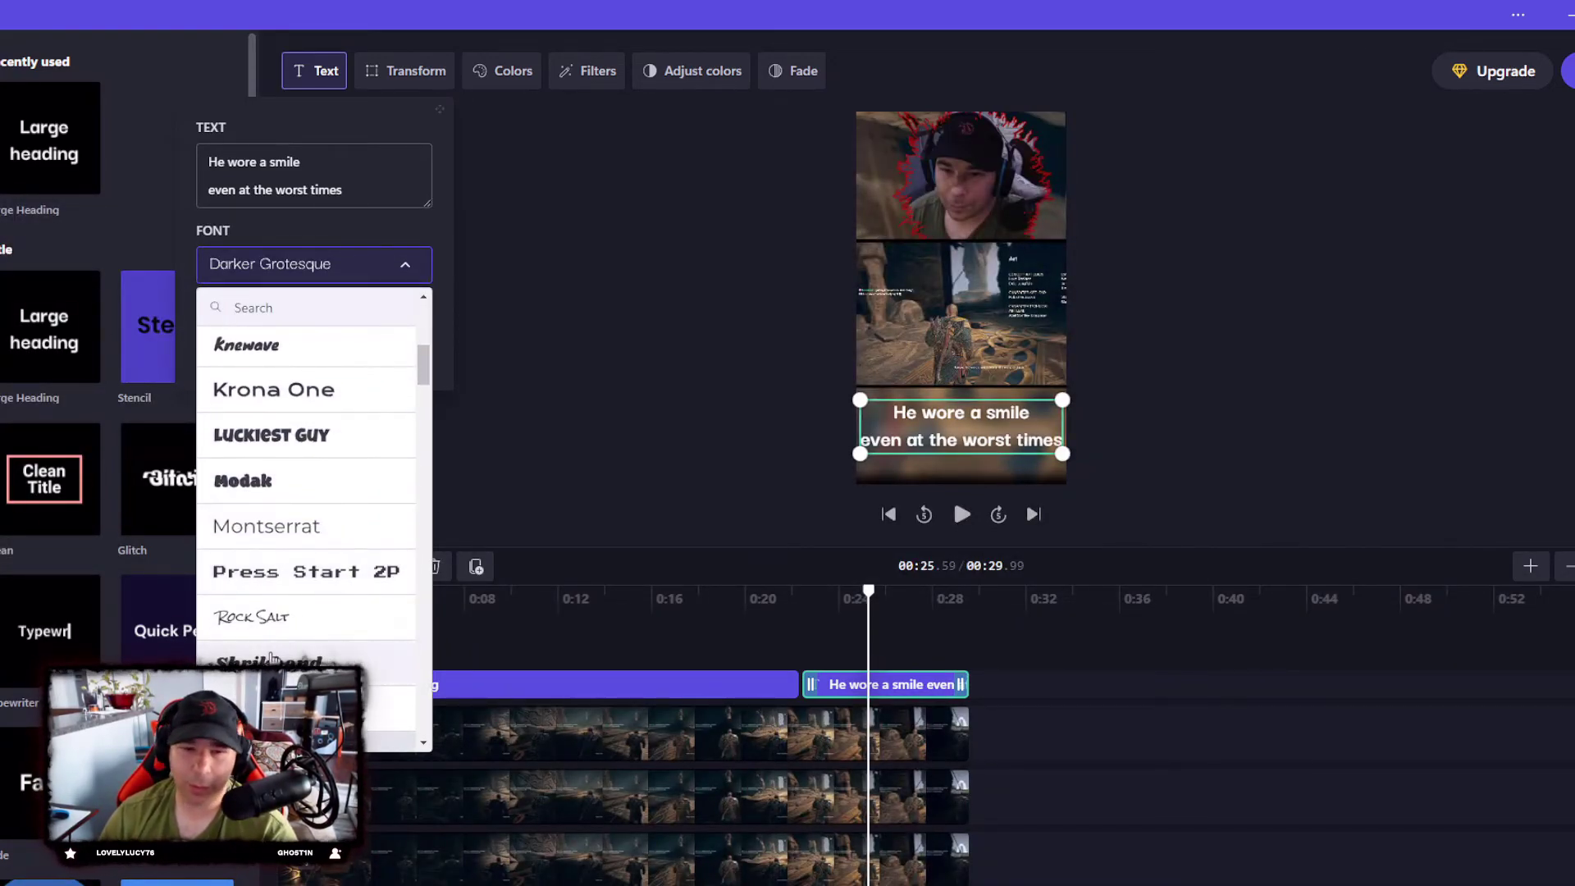
{"action": "scroll", "coordinate": [265, 597], "scroll_direction": "down", "scroll_amount": 1}
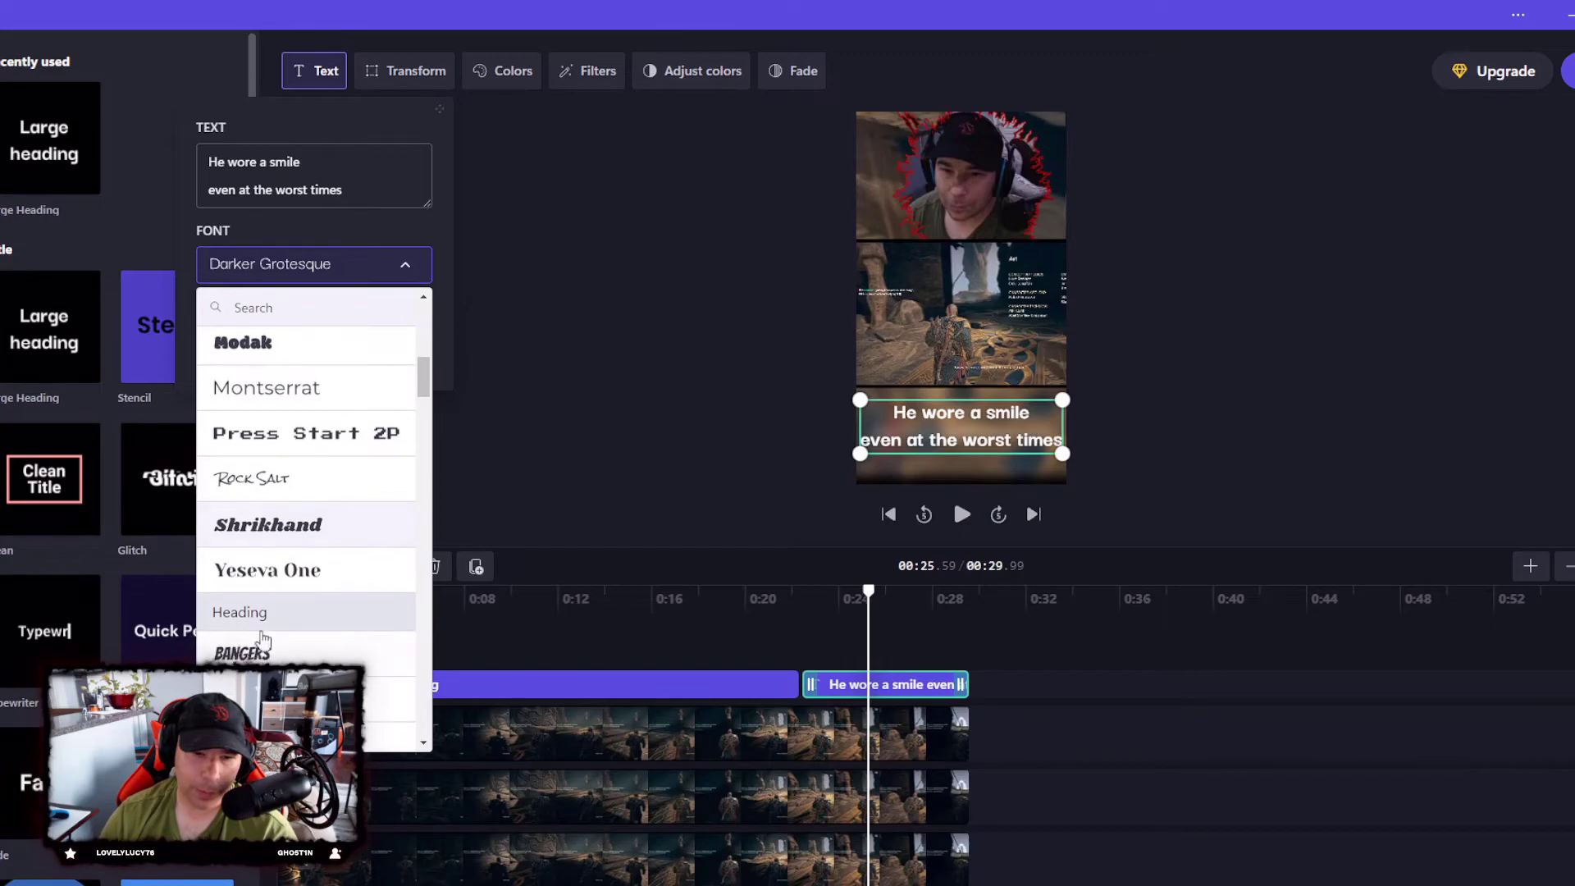
{"action": "left_click", "coordinate": [257, 645]}
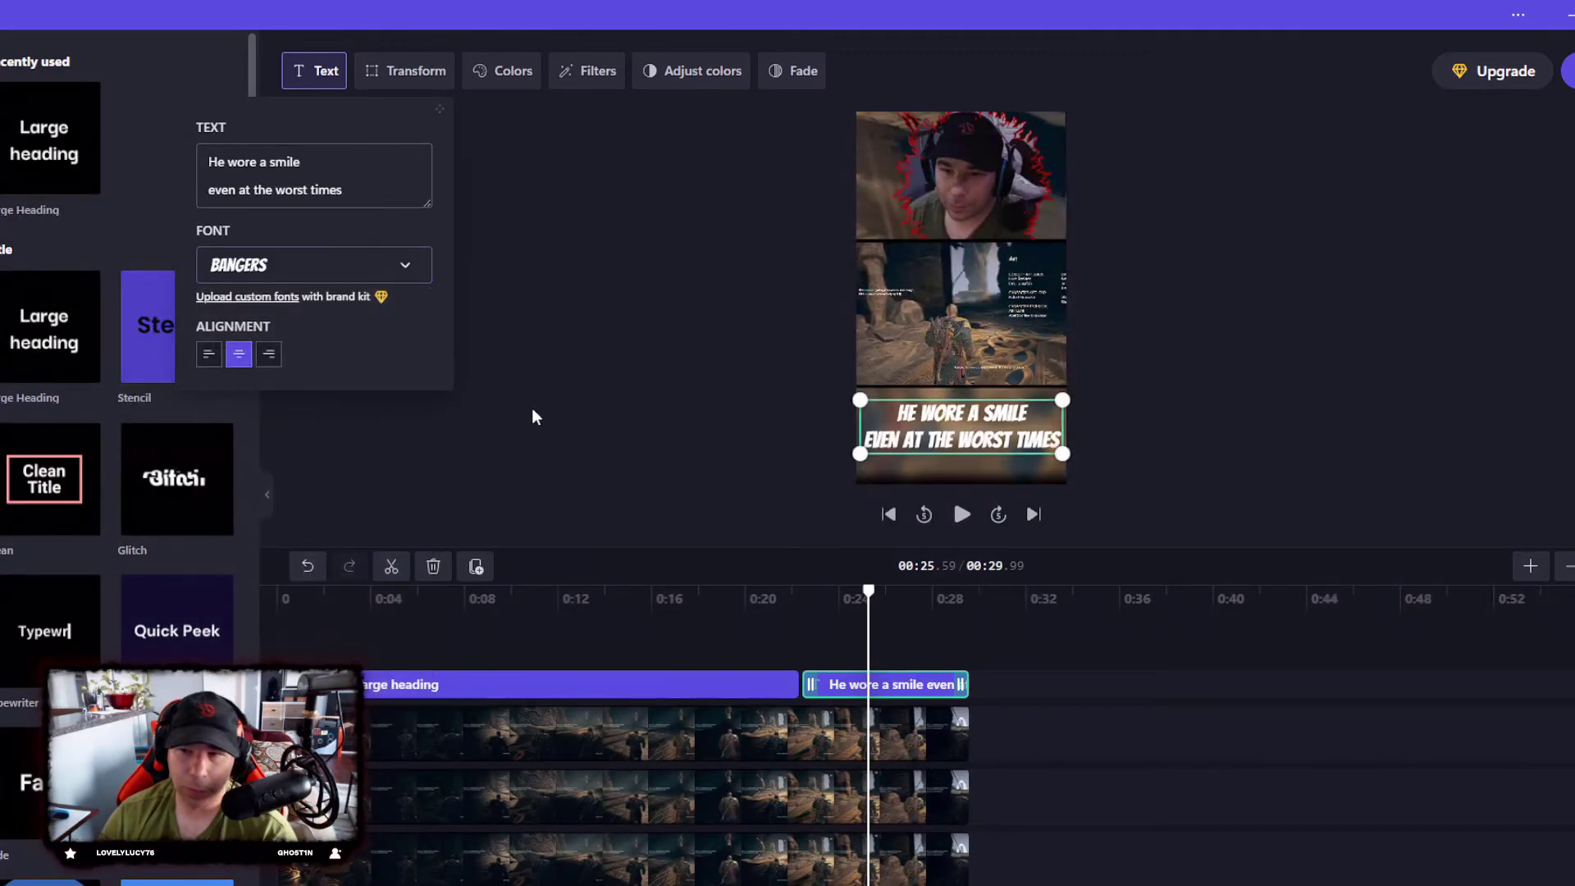
Step: Colour the closing Bangers caption bright red (F50B0B) with a custom primary colour
{"action": "left_click", "coordinate": [497, 70]}
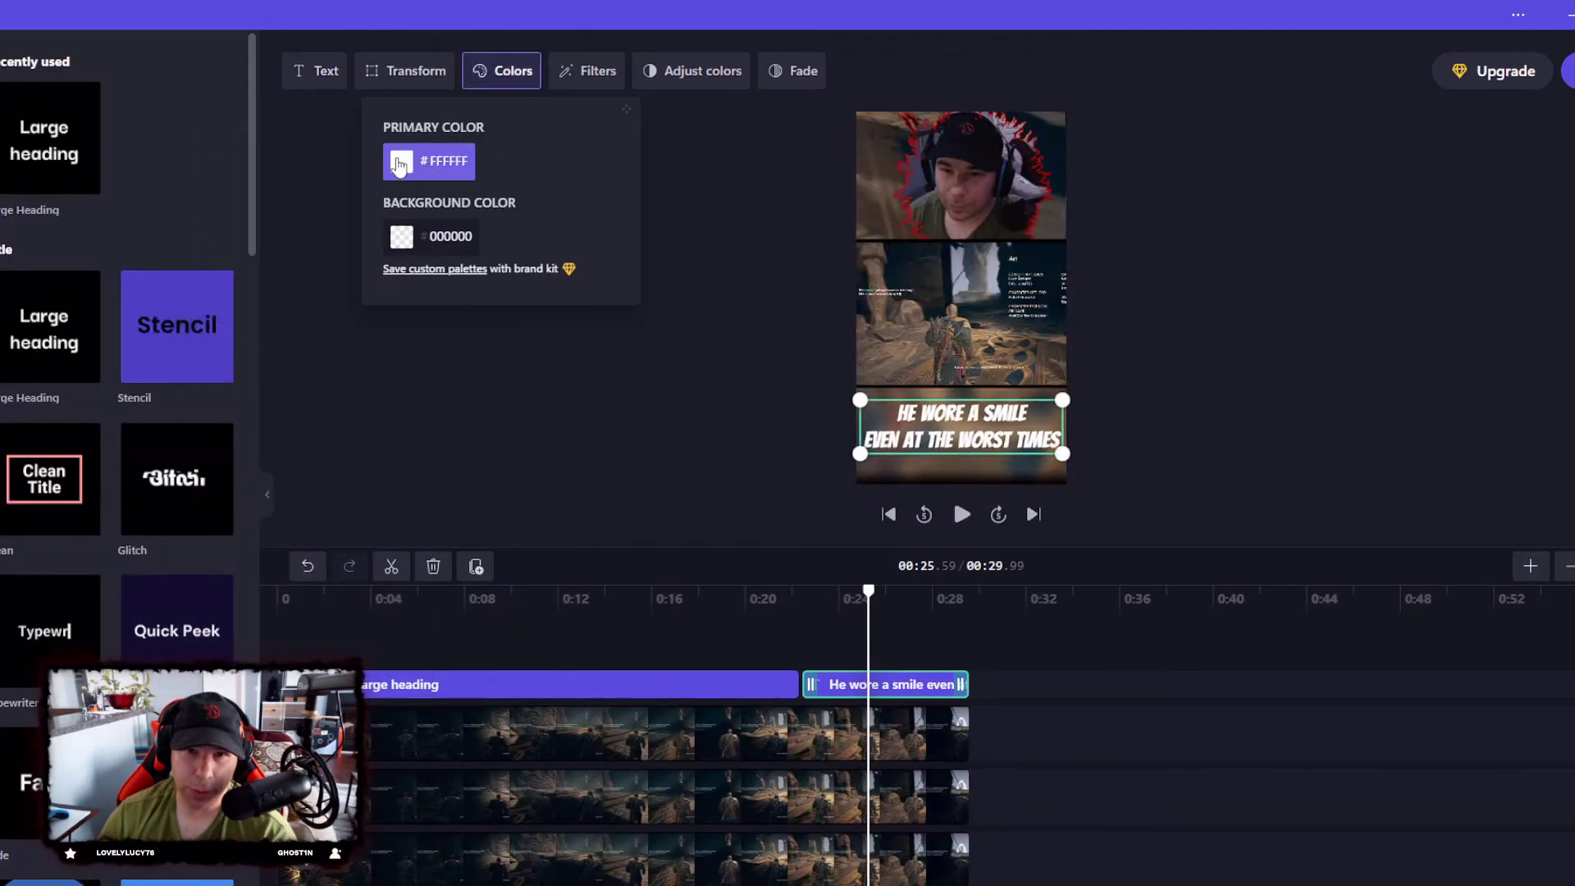
{"action": "left_click", "coordinate": [424, 162]}
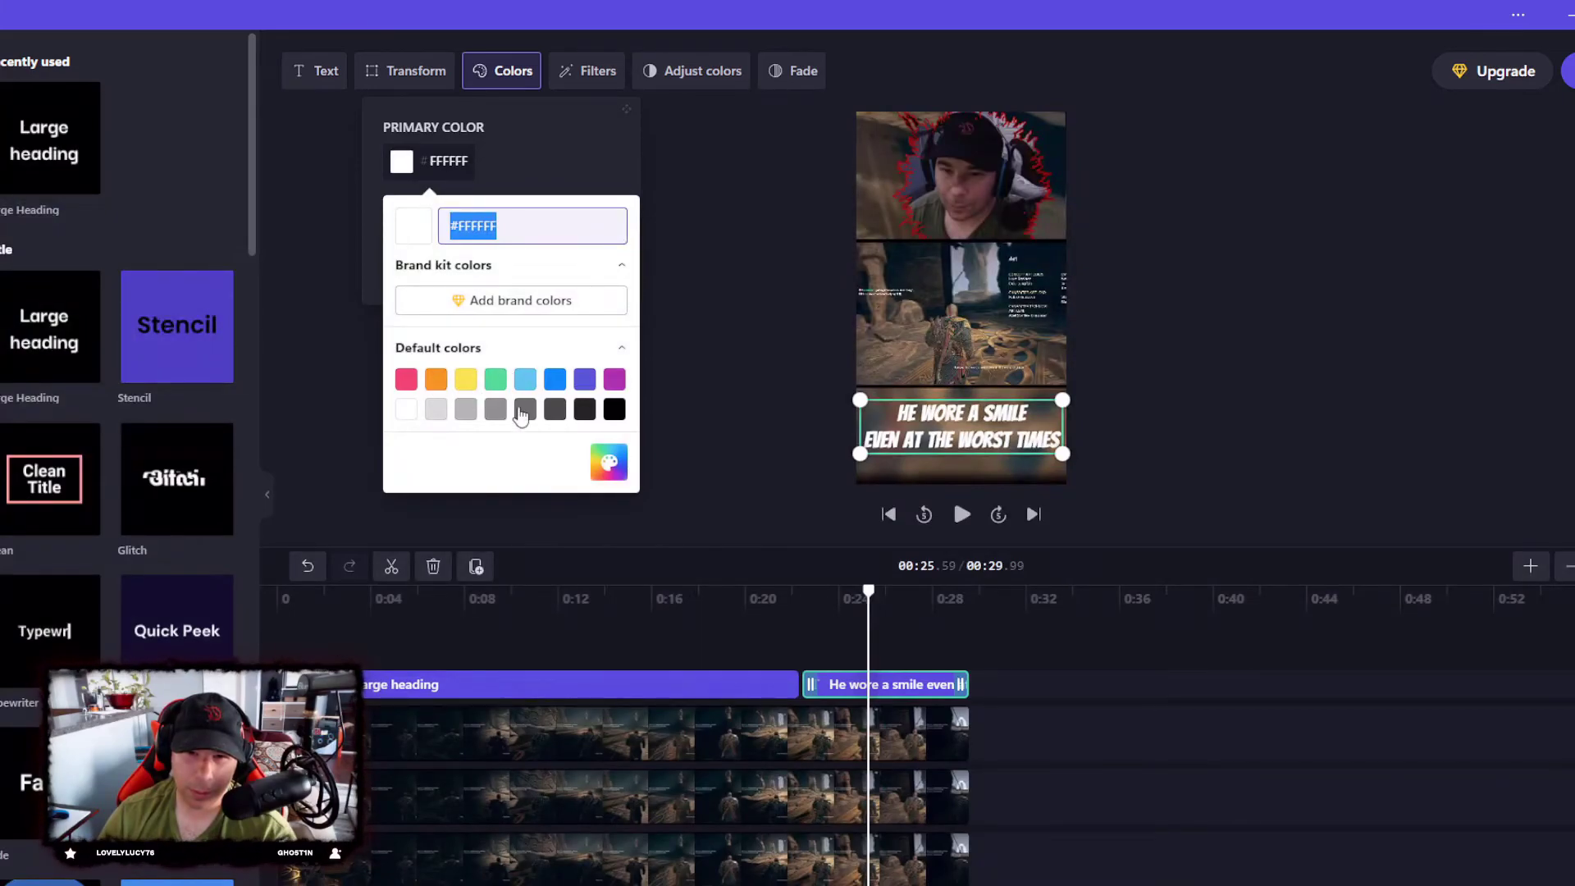
{"action": "left_click", "coordinate": [609, 464]}
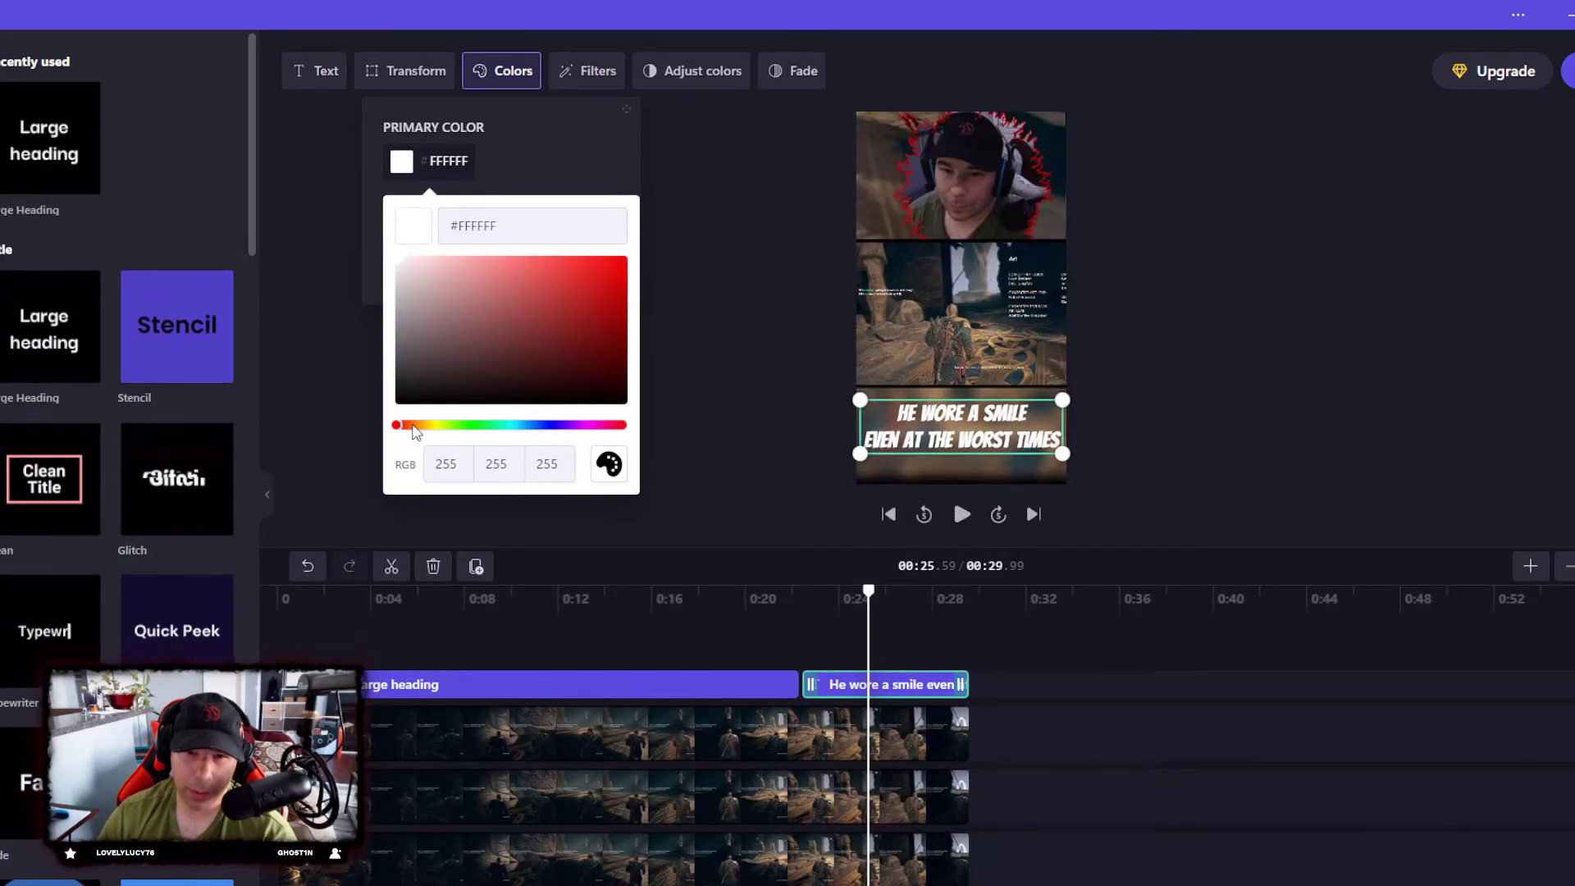
{"action": "left_click", "coordinate": [617, 262]}
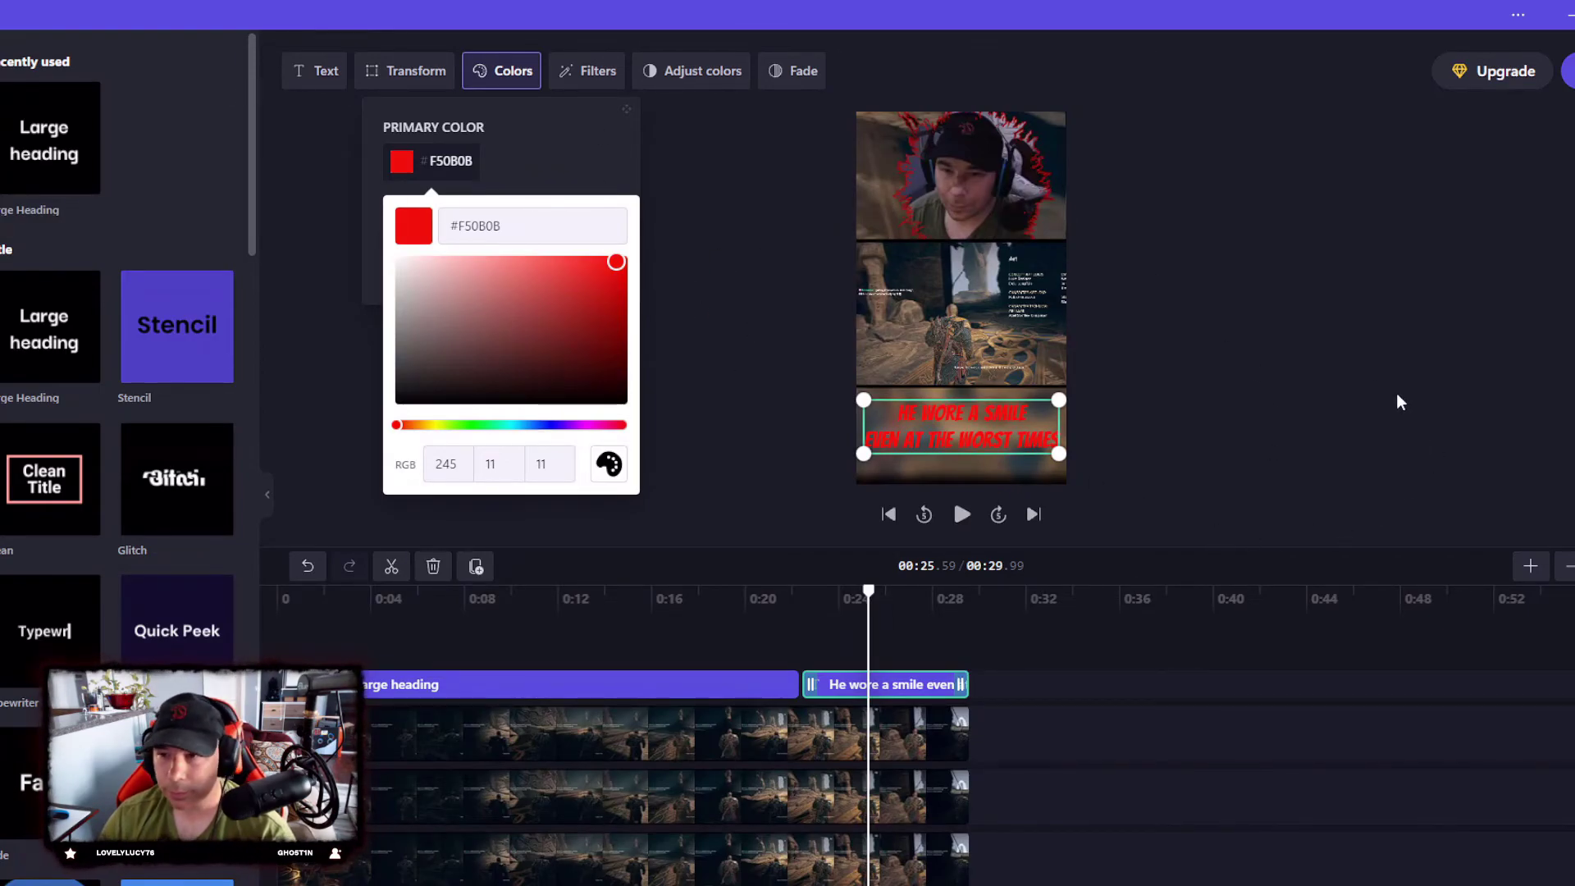
{"action": "left_click", "coordinate": [1345, 382]}
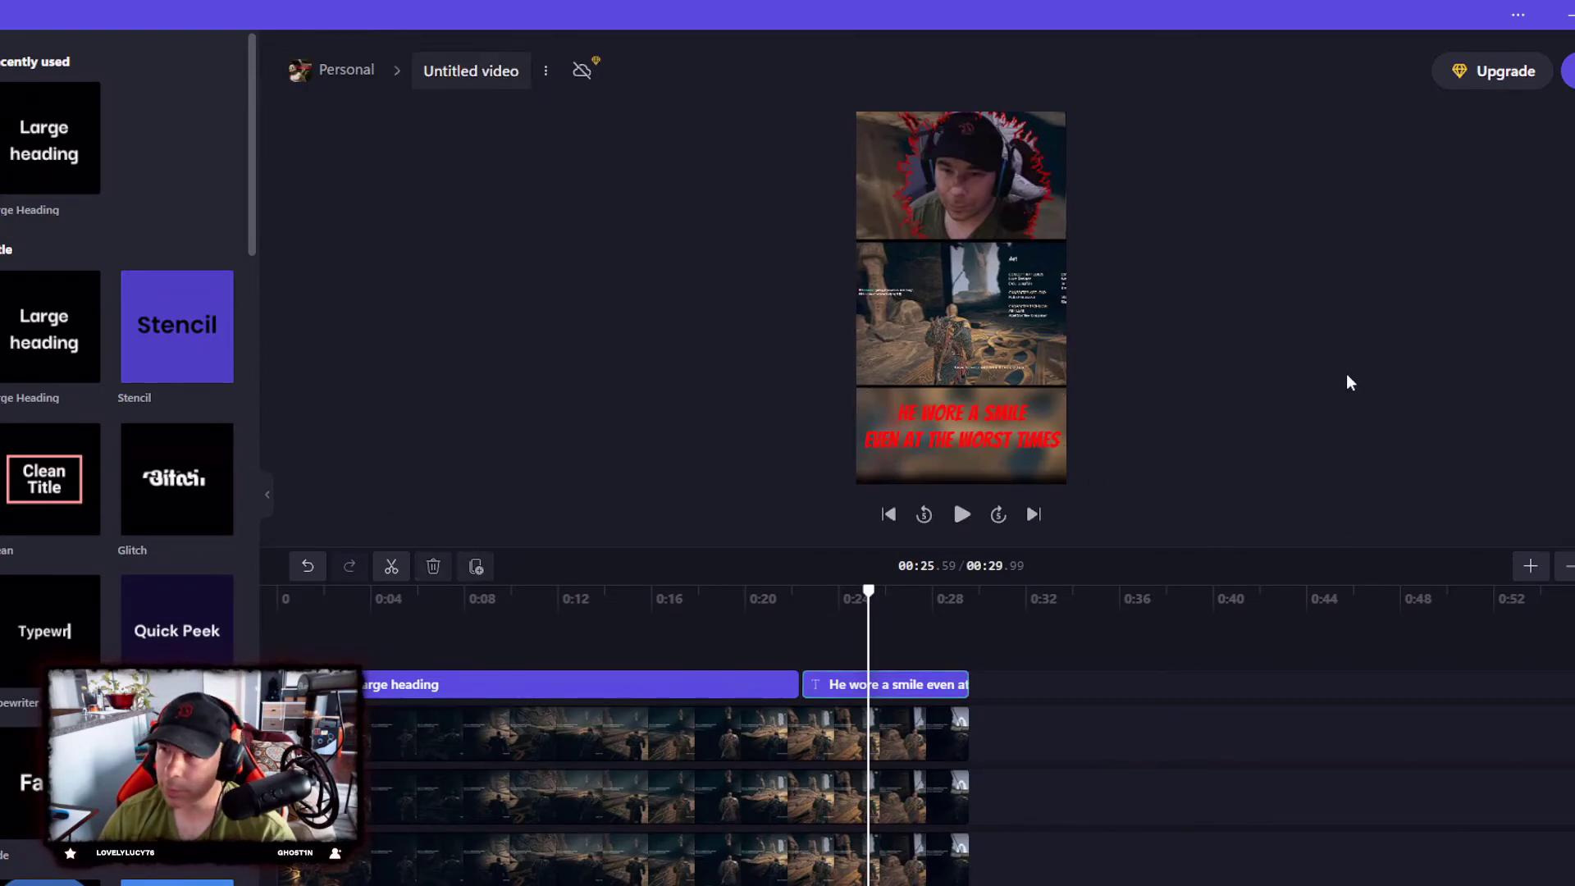
Step: Split the caption track at about 0:26.26, where the caption should end
{"action": "left_click", "coordinate": [865, 599]}
{"action": "left_click_drag", "start_coordinate": [864, 595], "coordinate": [803, 596]}
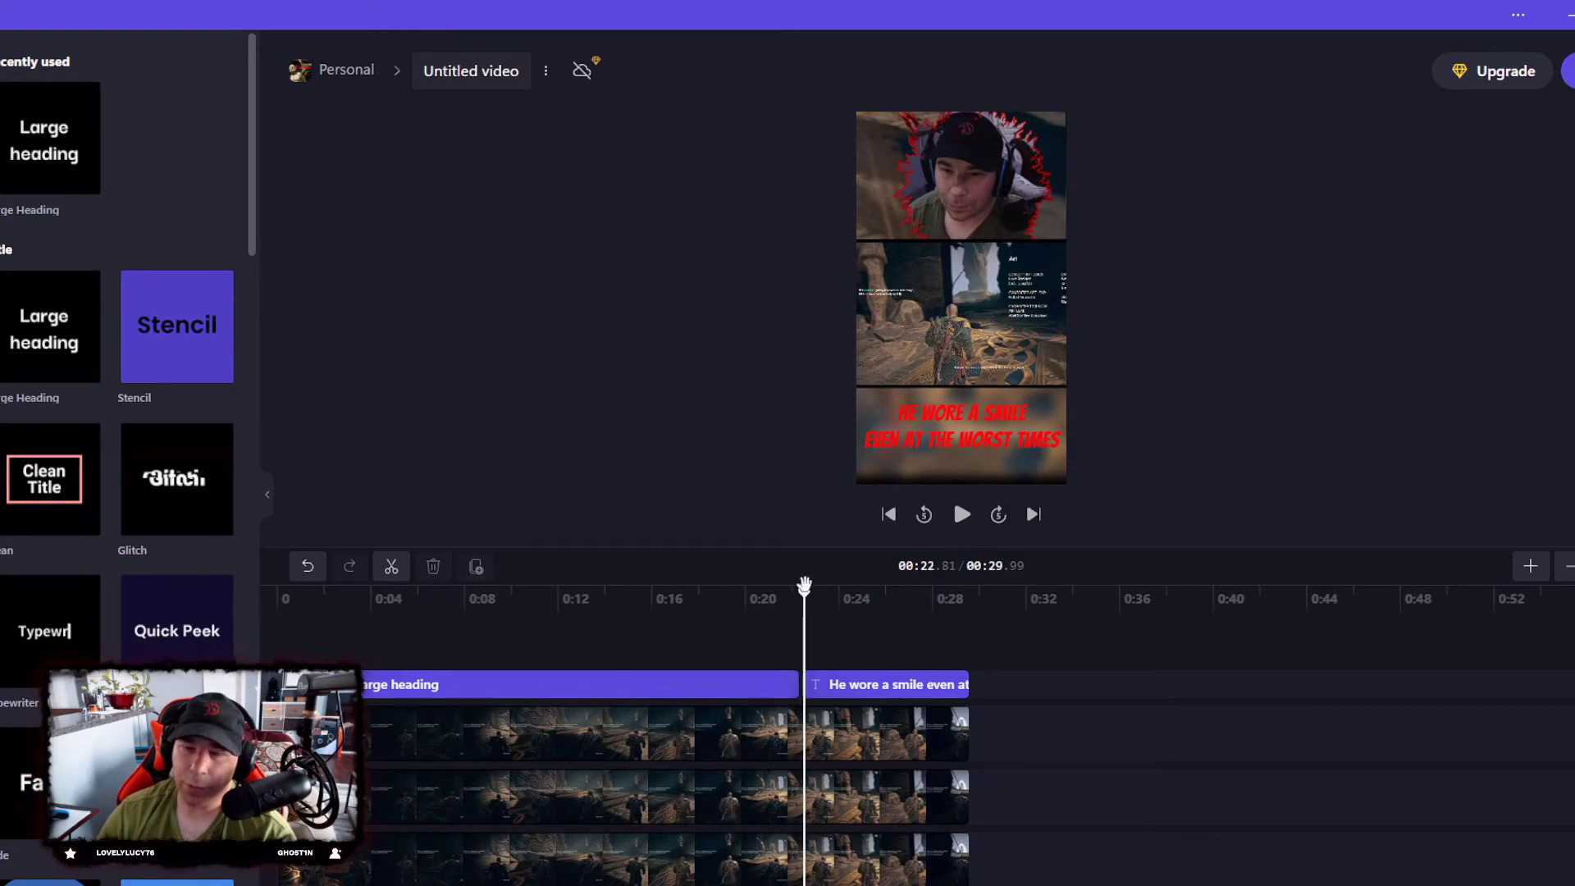
{"action": "left_click", "coordinate": [962, 515]}
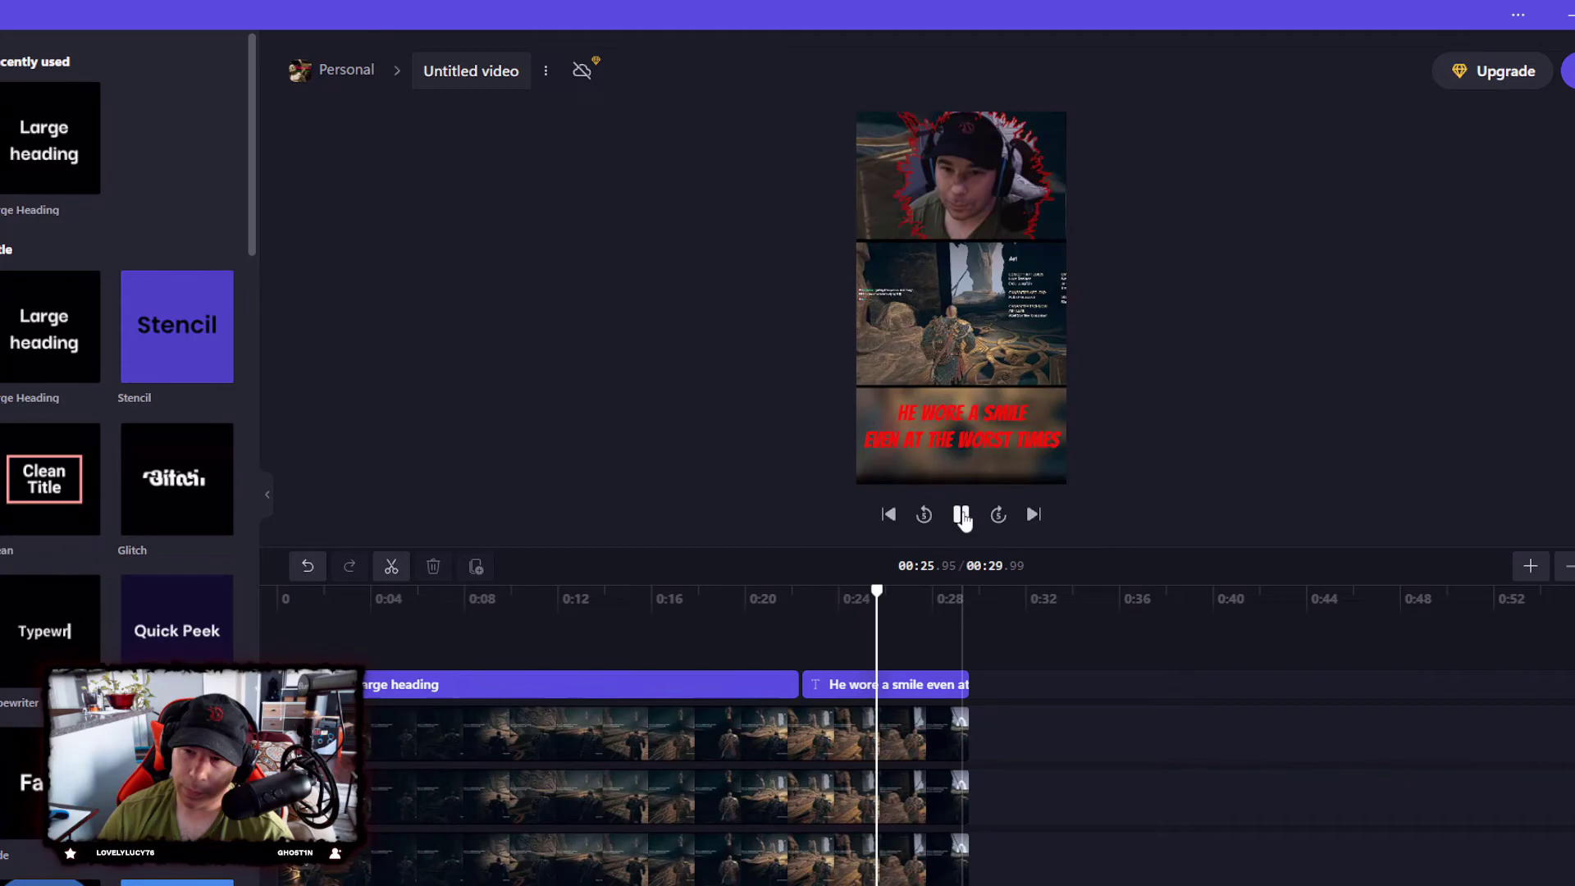
{"action": "left_click", "coordinate": [962, 516]}
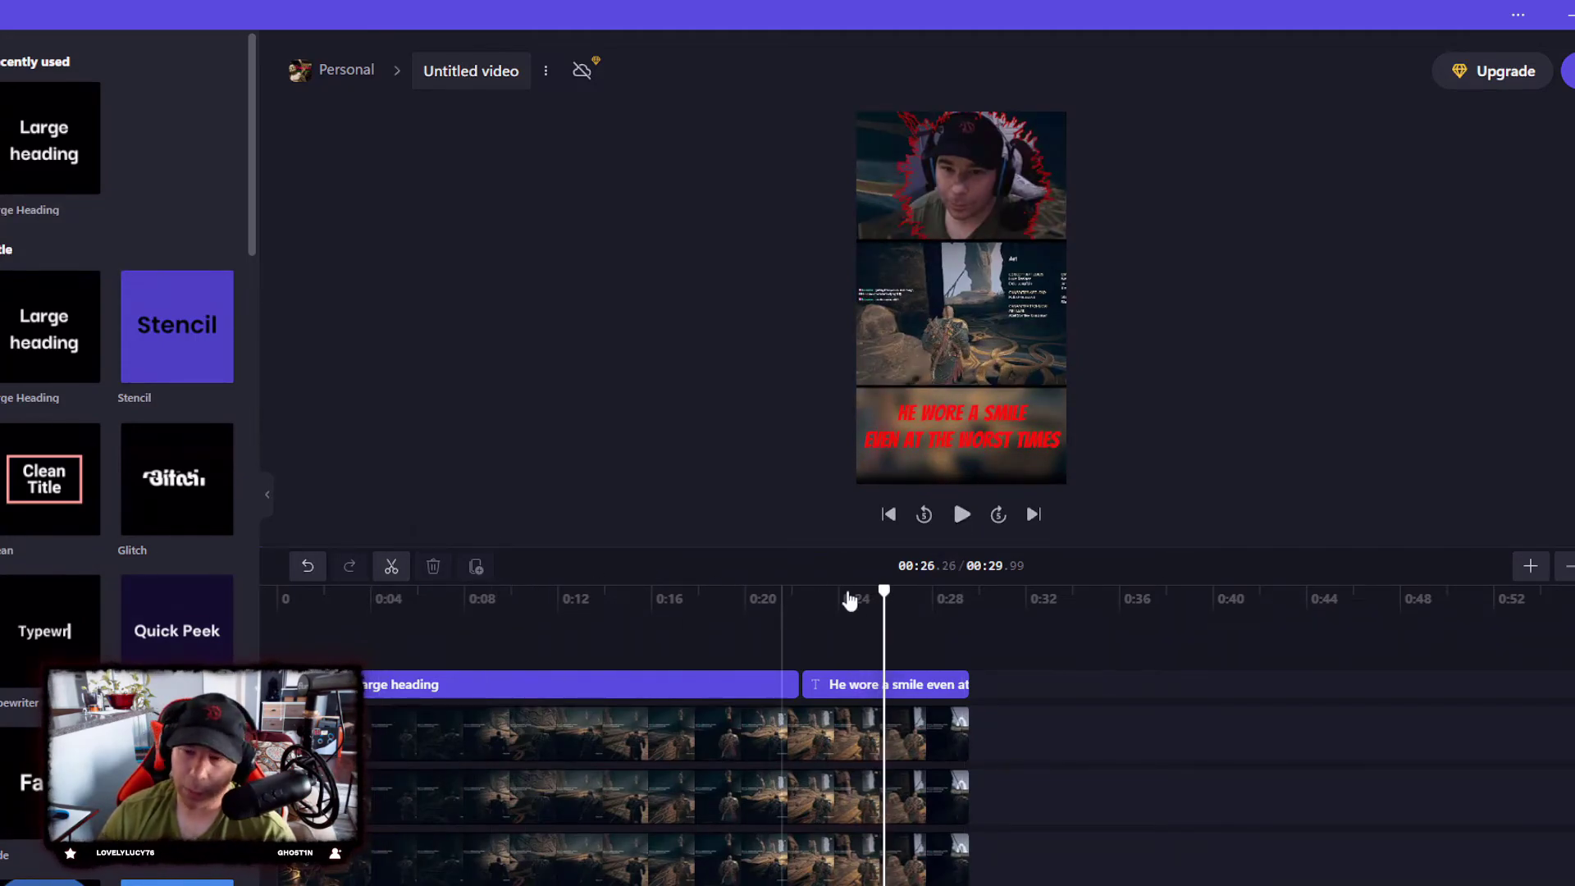
{"action": "left_click", "coordinate": [392, 566]}
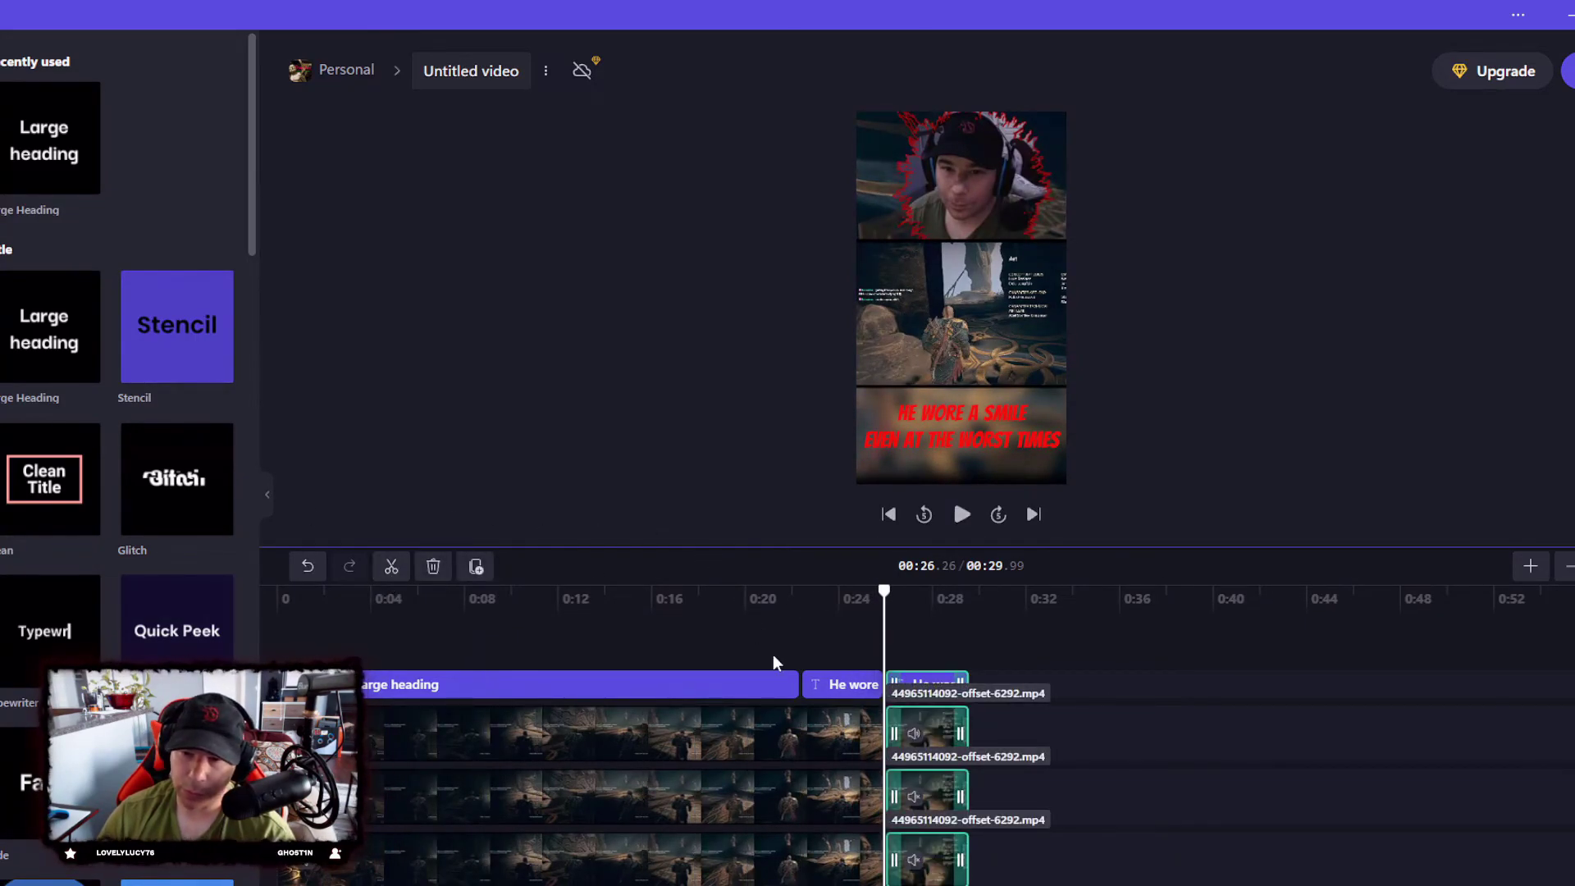
Step: Delete the leftover caption piece from the split and the Large heading text clip
{"action": "left_click", "coordinate": [1119, 647]}
{"action": "left_click", "coordinate": [944, 683]}
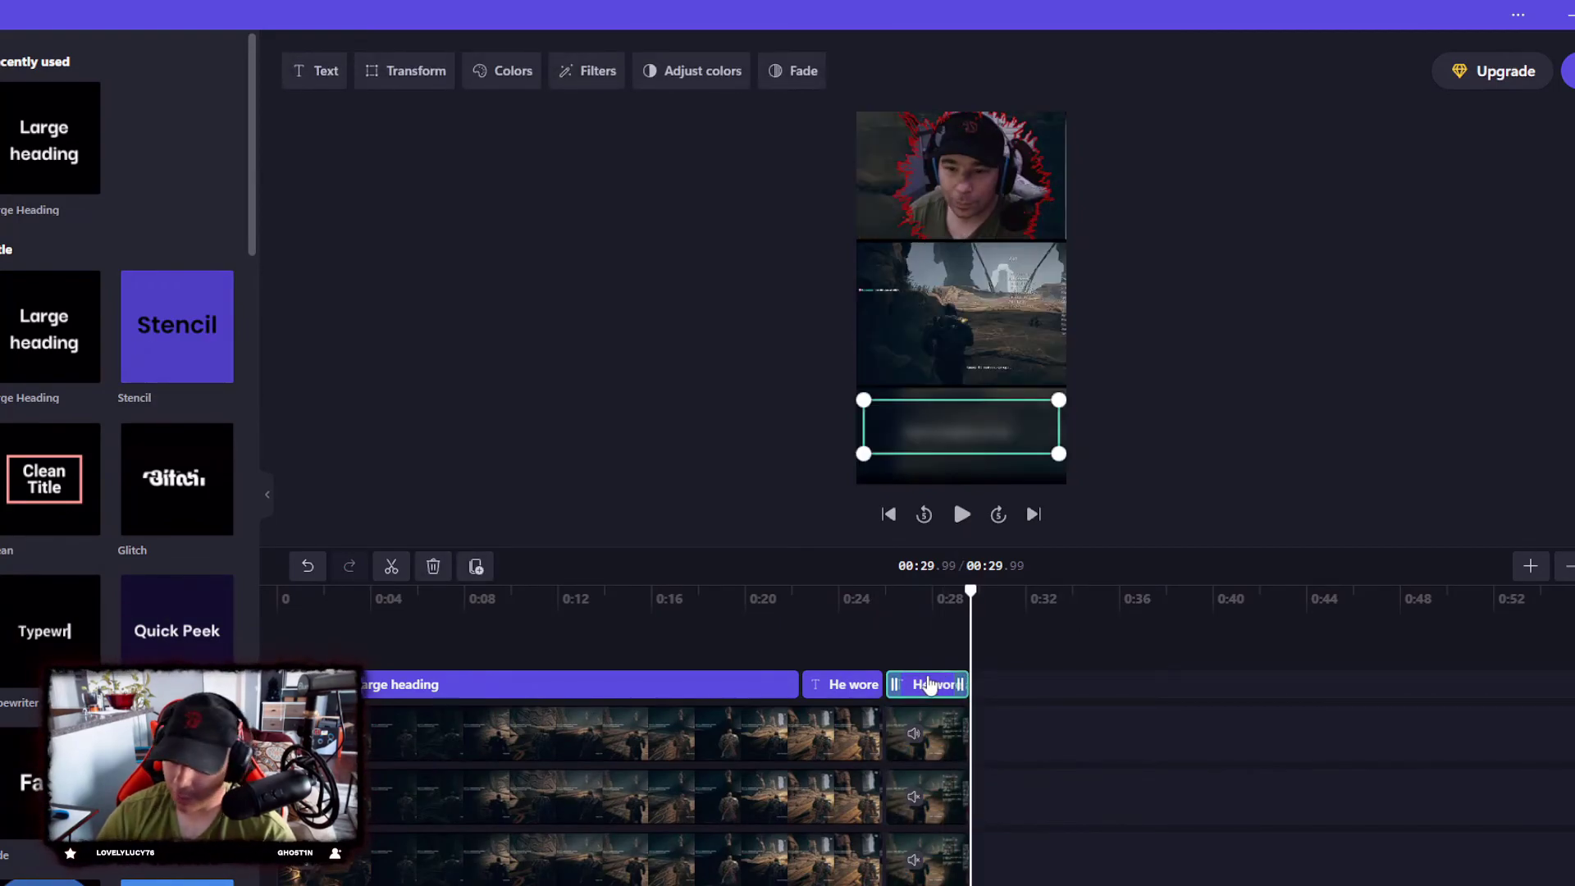
{"action": "key", "text": "Delete"}
{"action": "left_click", "coordinate": [548, 684]}
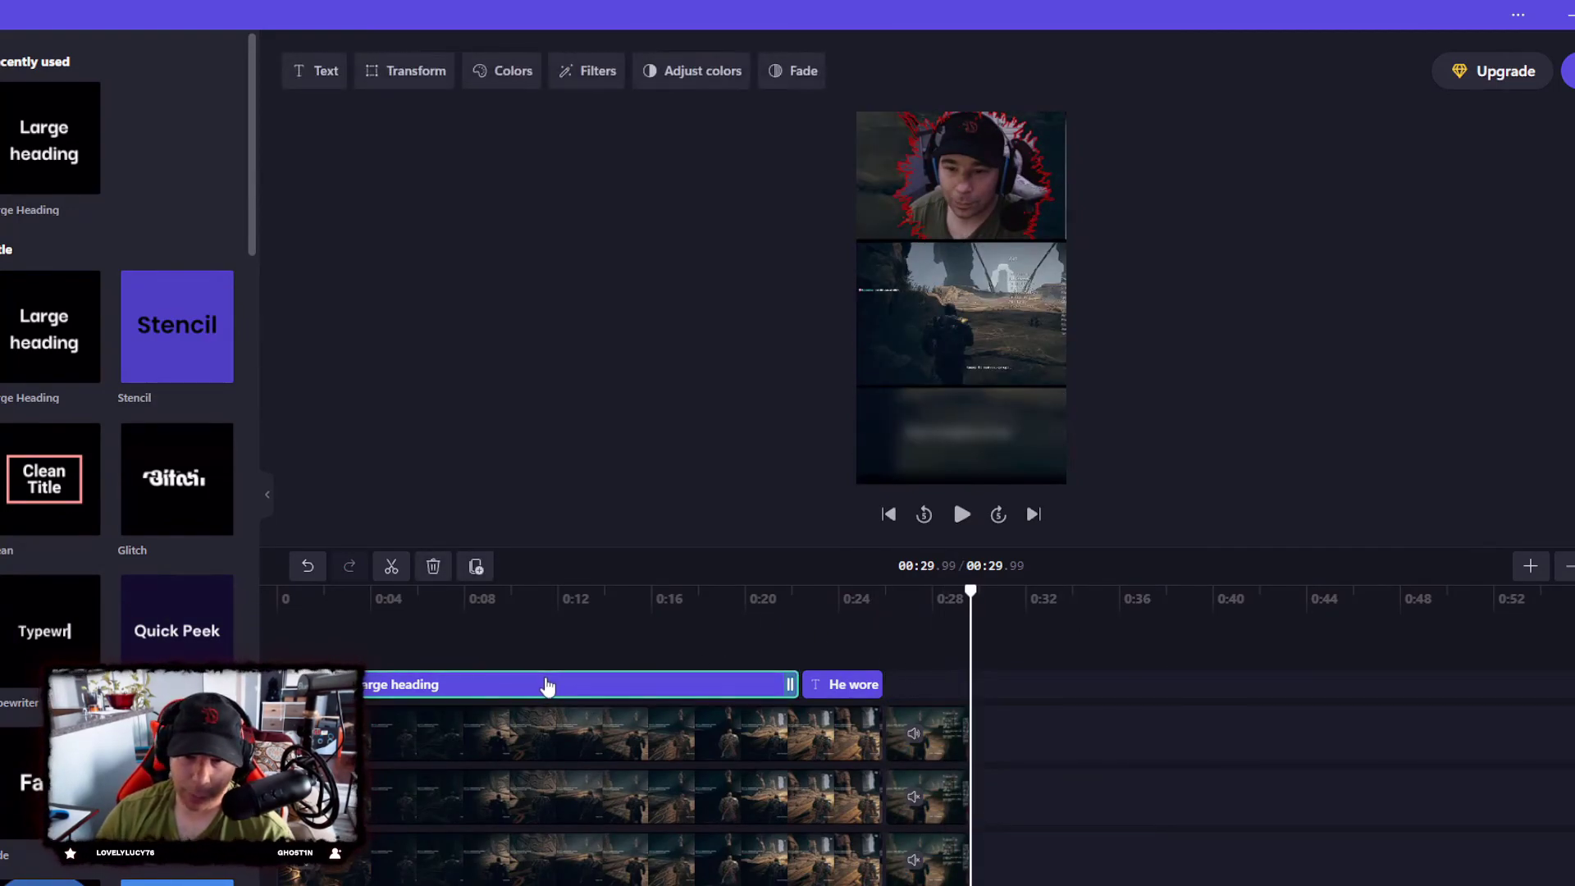
{"action": "key", "text": "Delete"}
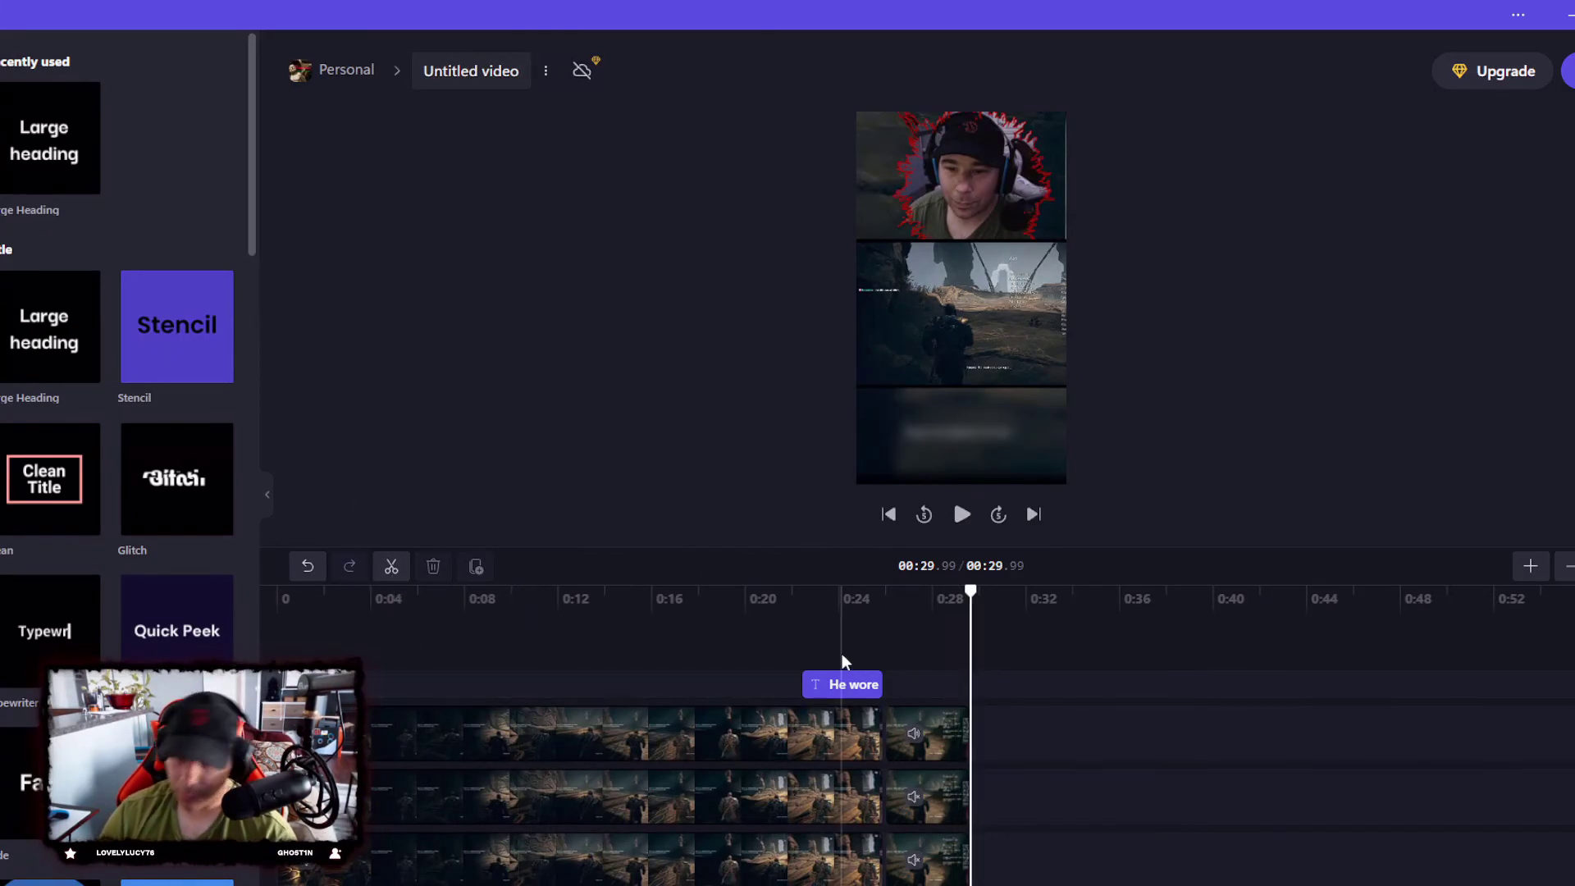
{"action": "mouse_move", "coordinate": [664, 691]}
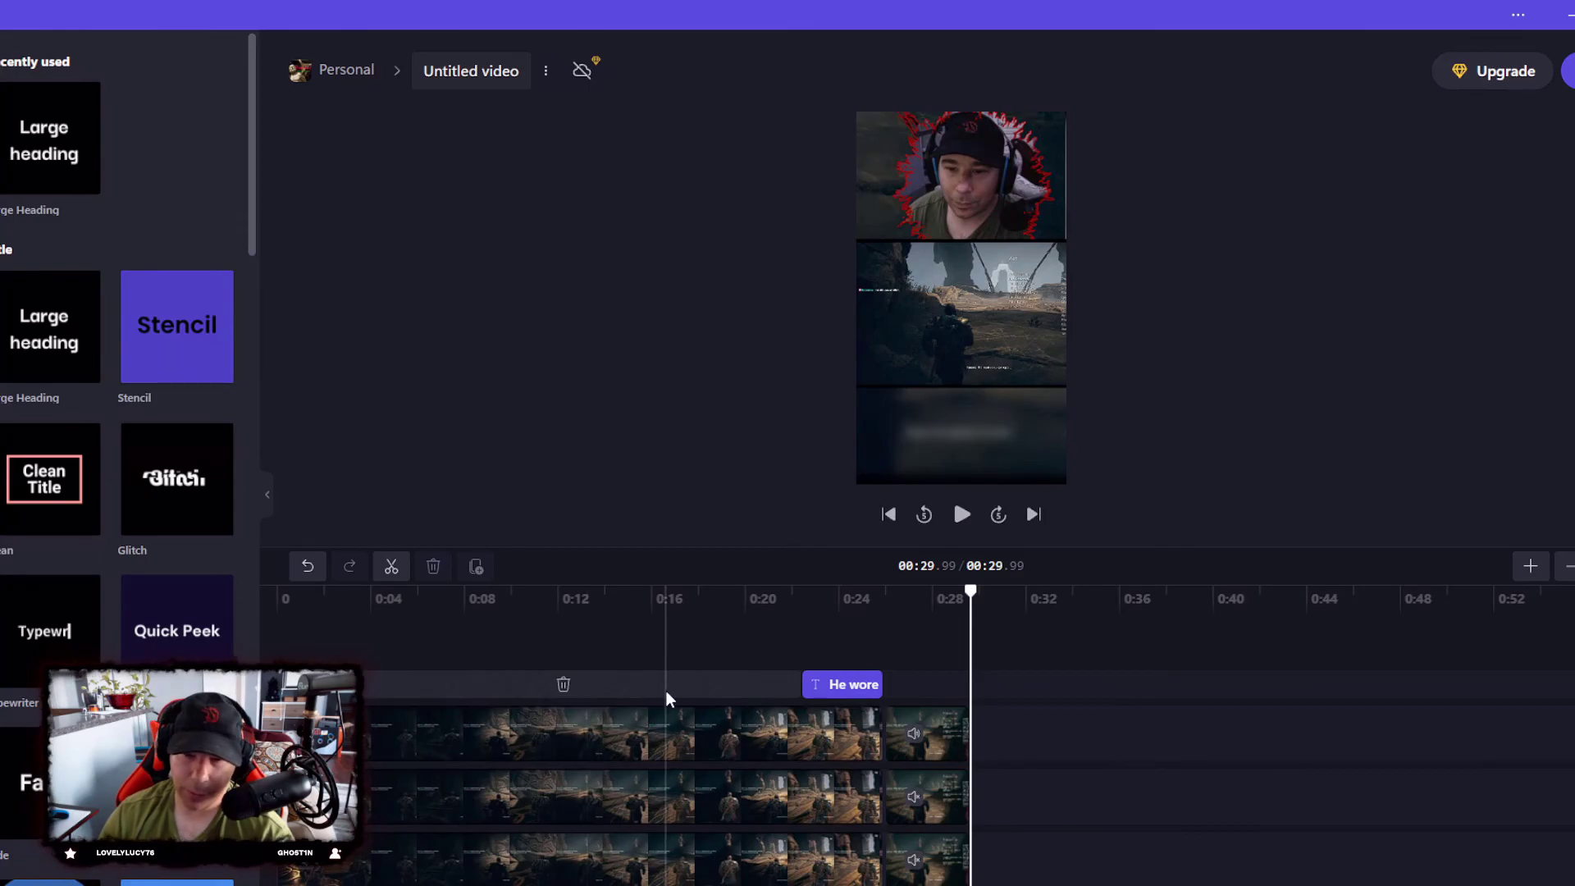
{"action": "left_click", "coordinate": [564, 686]}
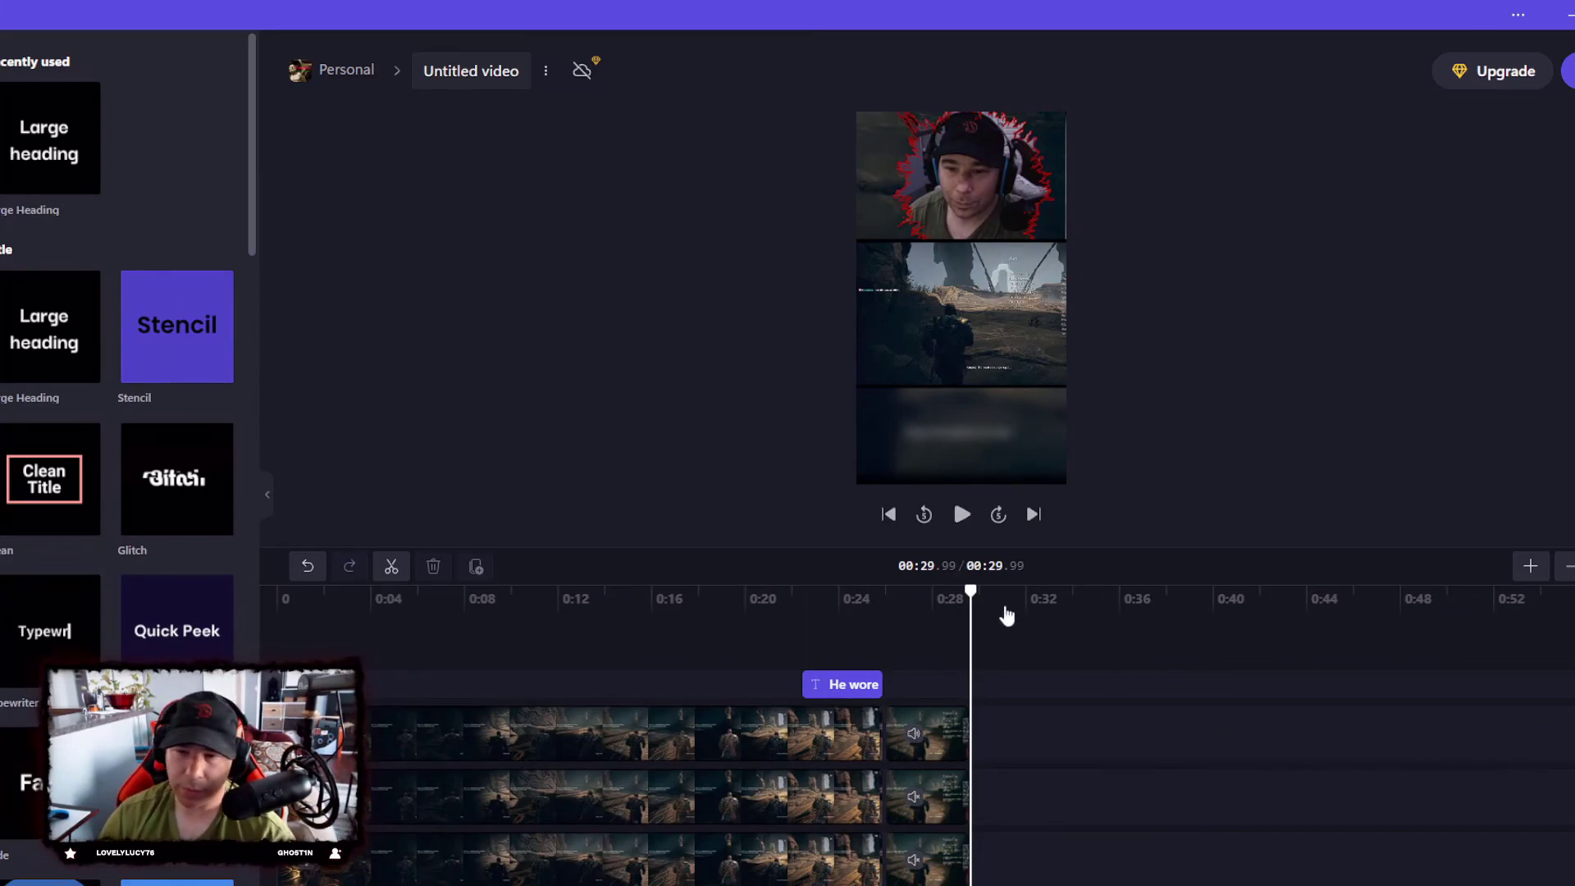
{"action": "mouse_move", "coordinate": [969, 592]}
{"action": "left_mouse_down"}
{"action": "mouse_move", "coordinate": [879, 591]}
{"action": "mouse_move", "coordinate": [921, 591]}
{"action": "left_mouse_up"}
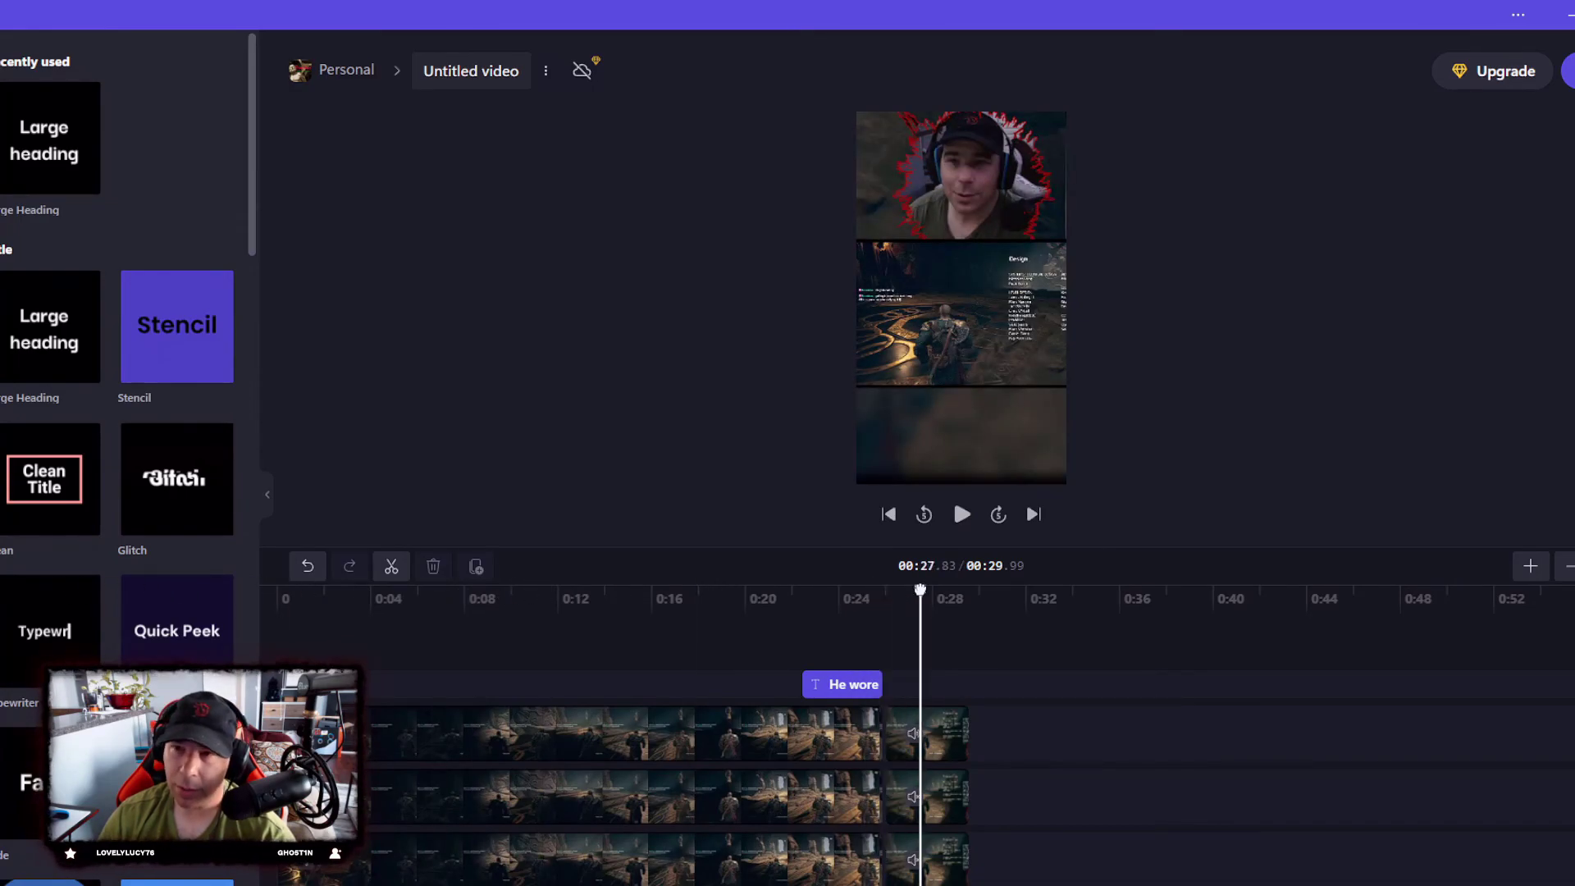